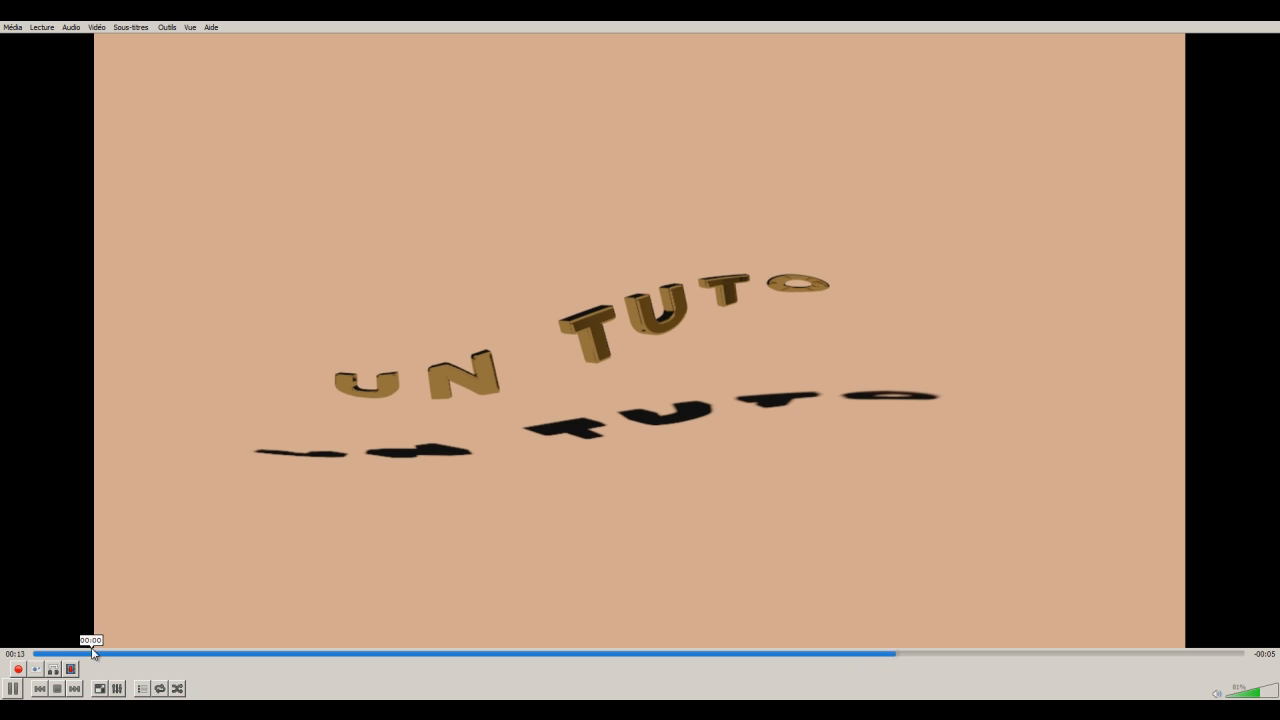
{"action": "left_click", "coordinate": [160, 688]}
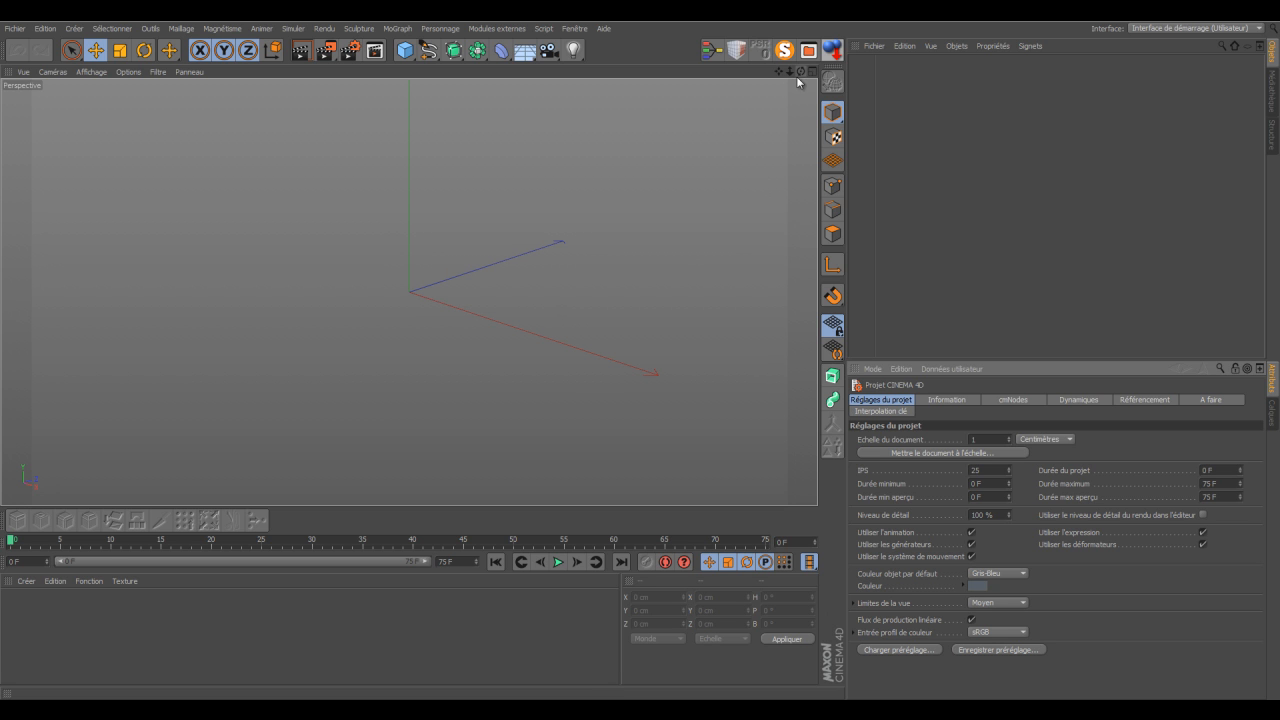
{"action": "mouse_move", "coordinate": [800, 73]}
{"action": "left_mouse_down"}
{"action": "mouse_move", "coordinate": [640, 353]}
{"action": "mouse_move", "coordinate": [788, 69]}
{"action": "left_mouse_up"}
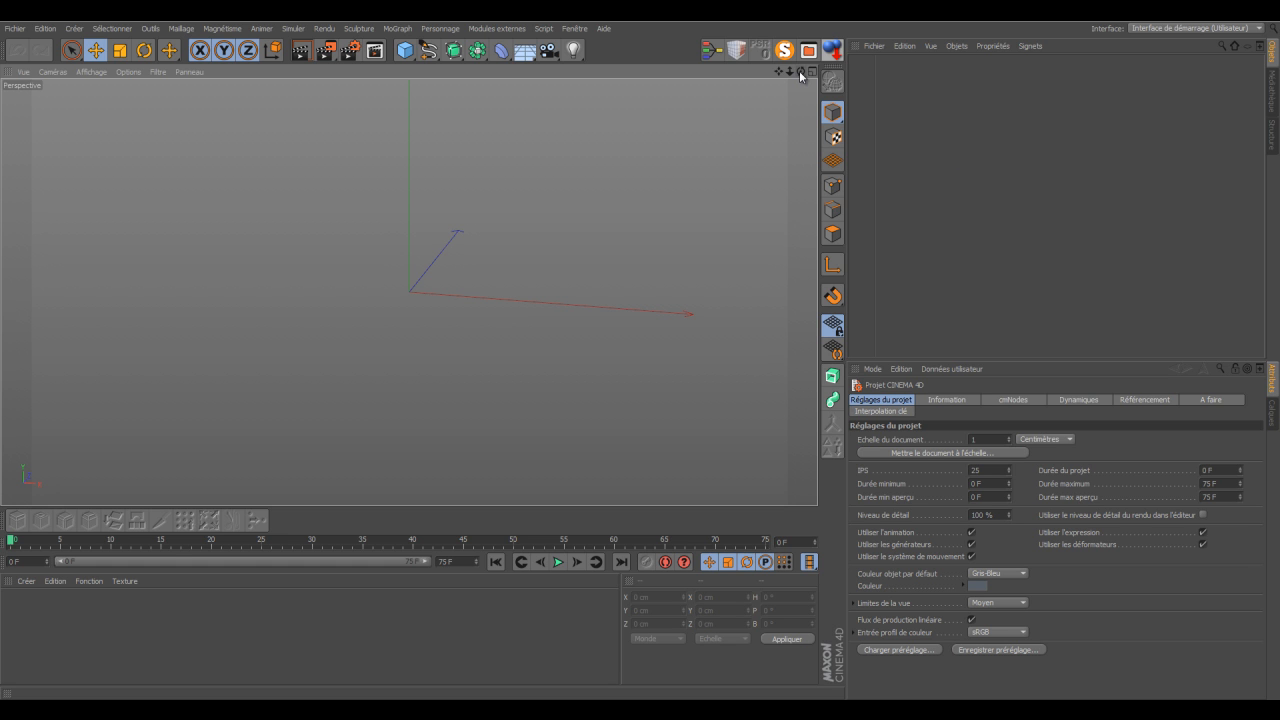
{"action": "left_click_drag", "start_coordinate": [799, 72], "coordinate": [641, 360]}
{"action": "left_click_drag", "start_coordinate": [778, 71], "coordinate": [641, 353]}
{"action": "left_click_drag", "start_coordinate": [788, 70], "coordinate": [641, 355]}
{"action": "left_click_drag", "start_coordinate": [801, 72], "coordinate": [642, 356]}
- In the top view, draw an open, wavy six-point B-spline about 2280 cm wide, below the X axis
{"action": "left_click", "coordinate": [812, 71]}
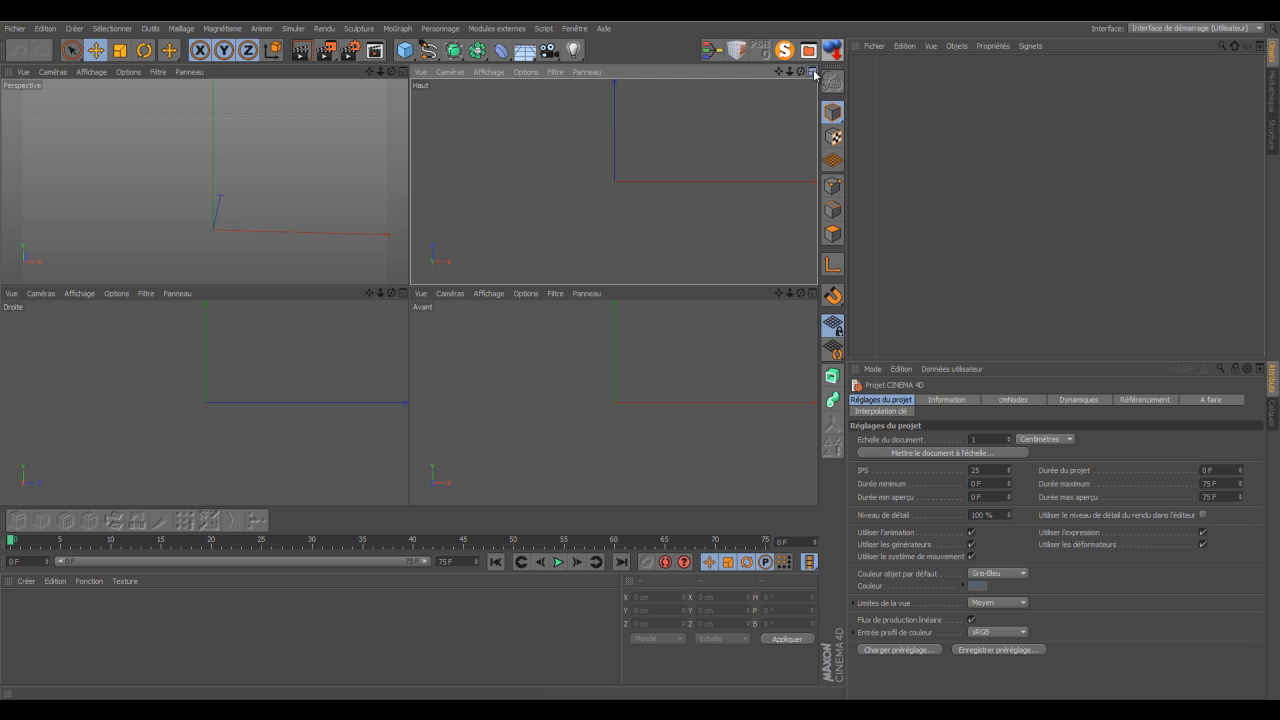
{"action": "left_click", "coordinate": [812, 71]}
{"action": "left_click", "coordinate": [428, 50]}
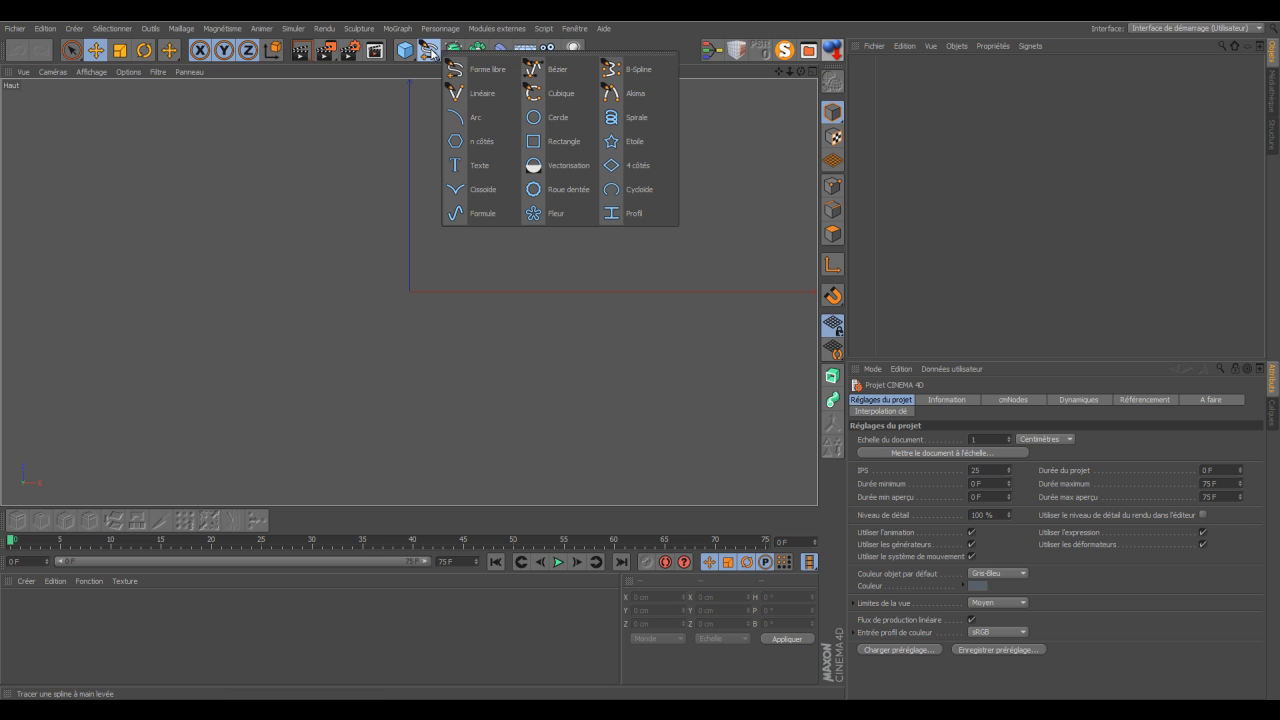
{"action": "left_click", "coordinate": [612, 80]}
{"action": "scroll", "coordinate": [51, 385], "scroll_direction": "down", "scroll_amount": 3}
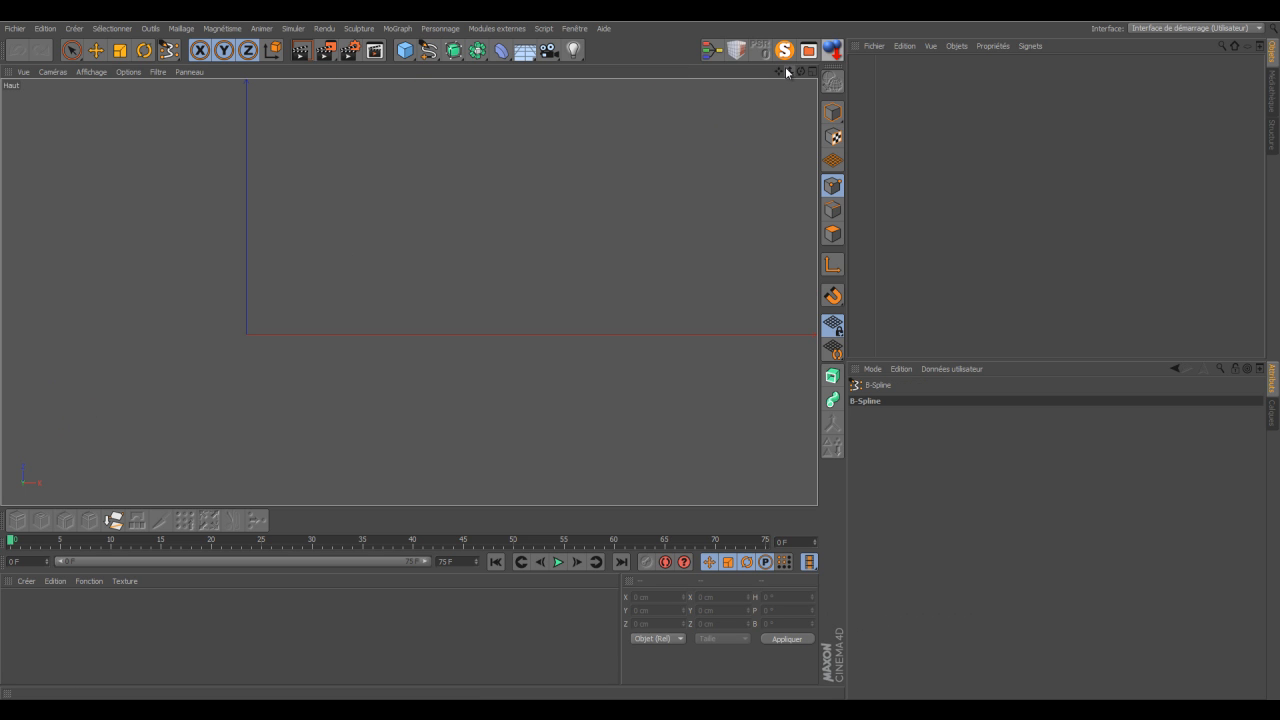
{"action": "left_click_drag", "start_coordinate": [780, 69], "coordinate": [641, 355]}
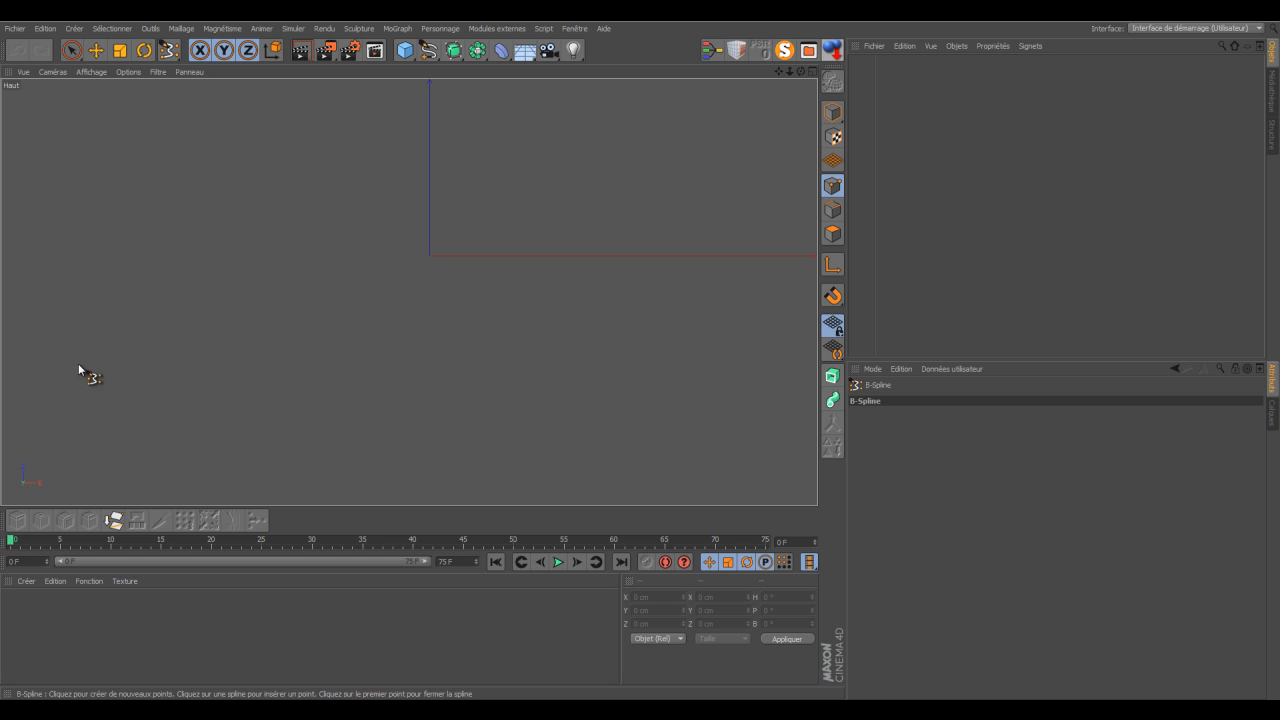
{"action": "left_click", "coordinate": [28, 395]}
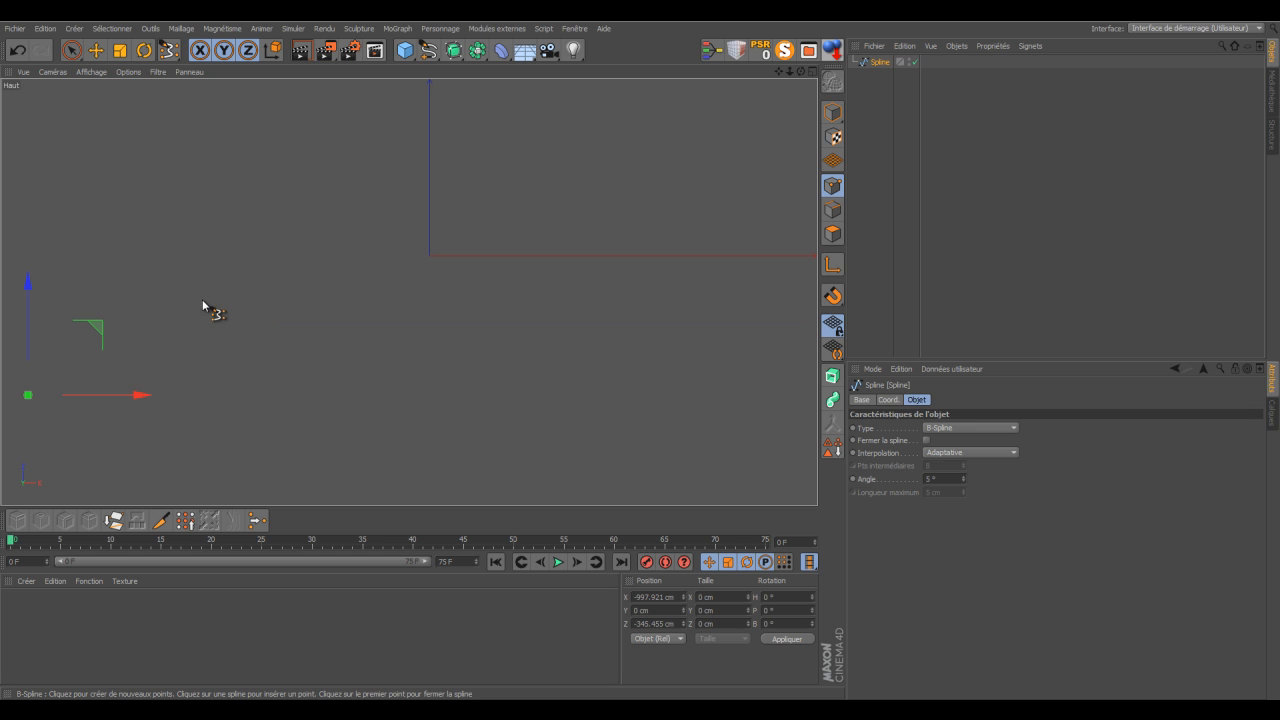
{"action": "left_click", "coordinate": [210, 258]}
{"action": "left_click", "coordinate": [379, 393]}
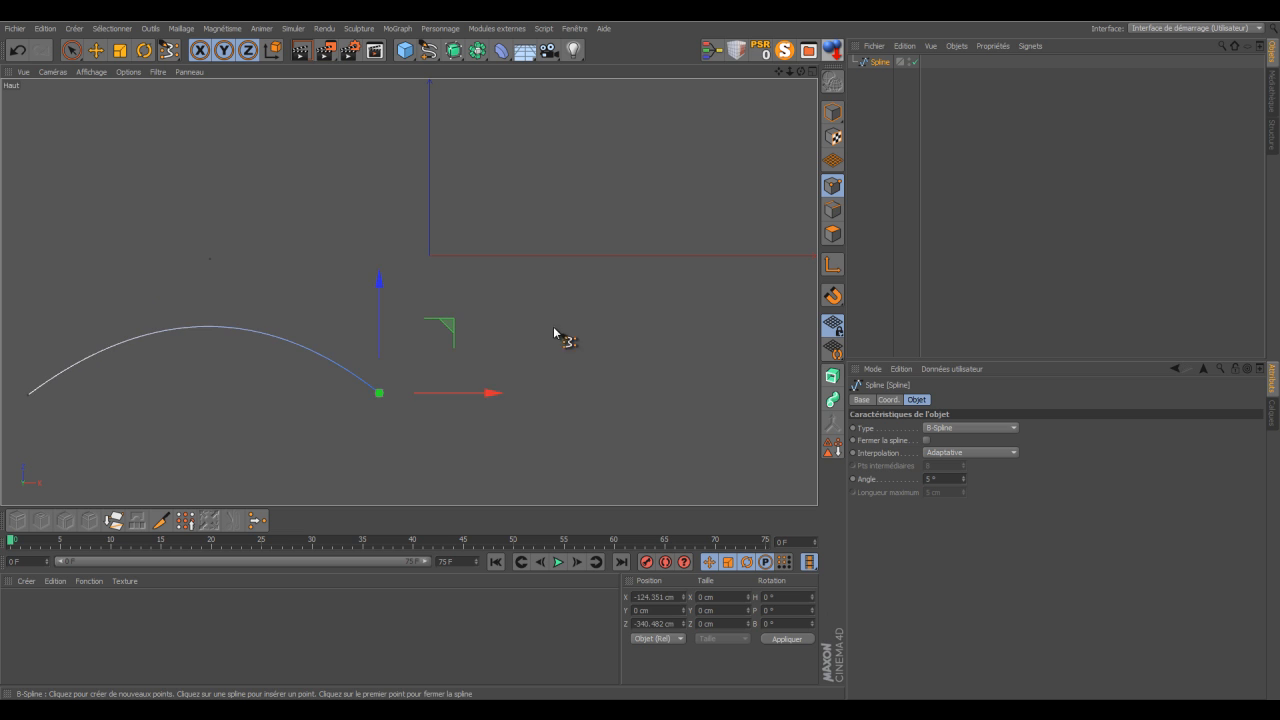
{"action": "left_click", "coordinate": [559, 301]}
{"action": "left_click", "coordinate": [728, 380]}
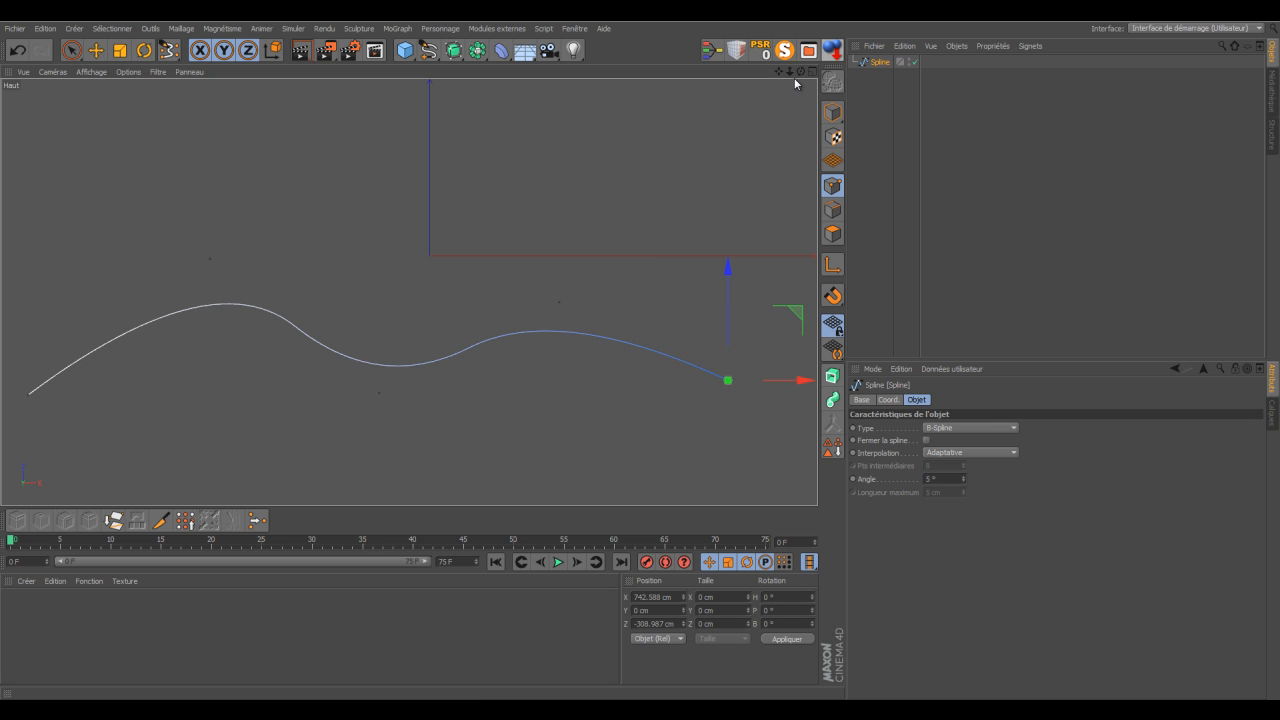
{"action": "left_click_drag", "start_coordinate": [791, 74], "coordinate": [698, 291]}
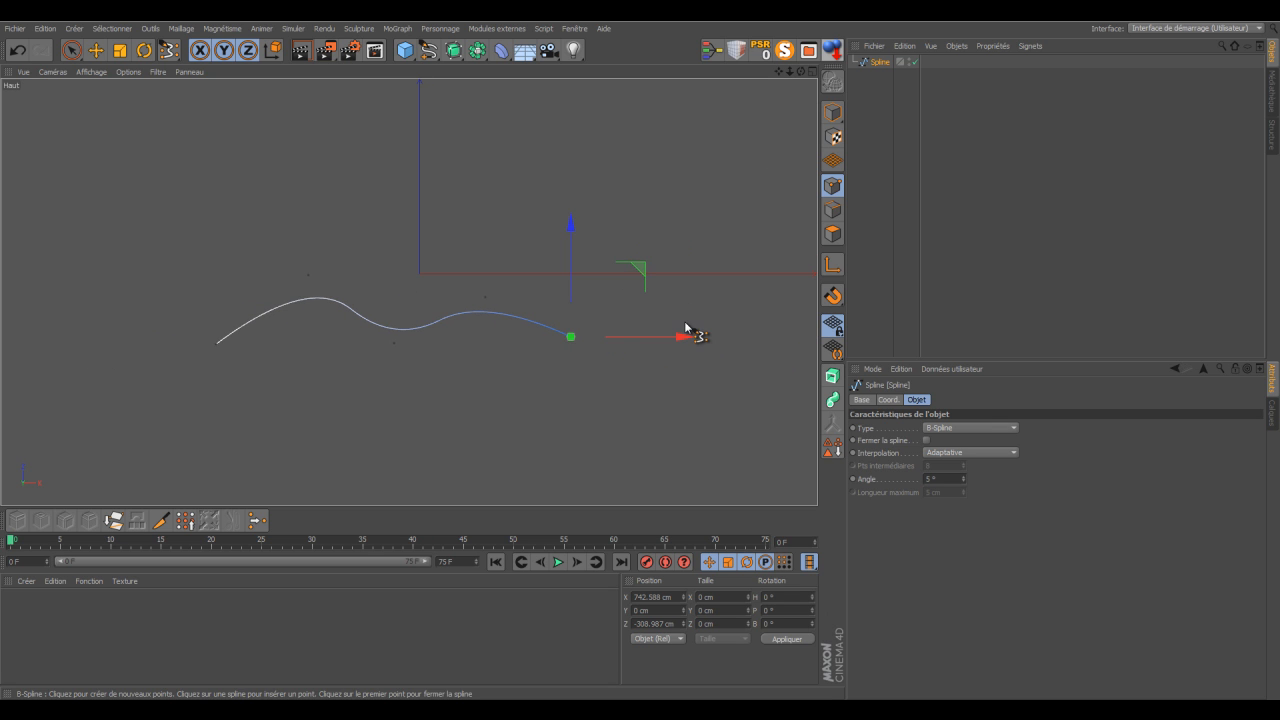
{"action": "left_click", "coordinate": [680, 321]}
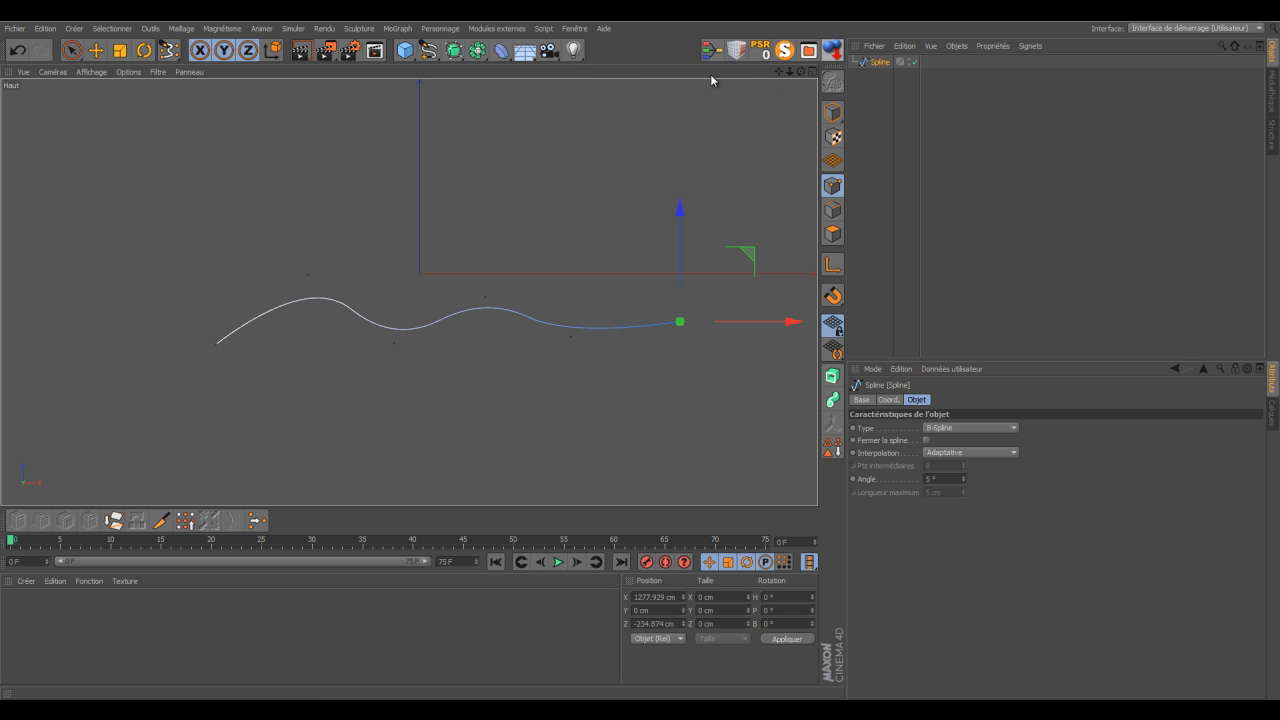
- Add a Texte spline object to the scene and set its plane to XY
{"action": "left_click", "coordinate": [428, 50]}
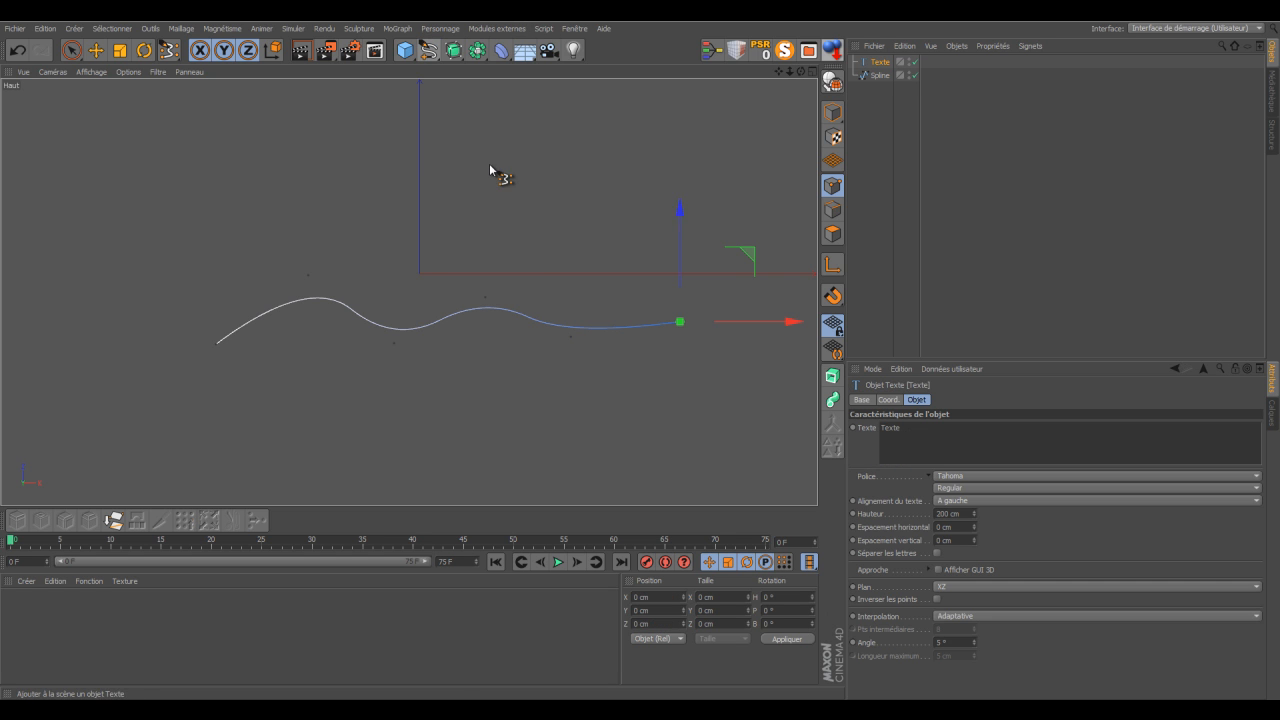
{"action": "left_click", "coordinate": [494, 166]}
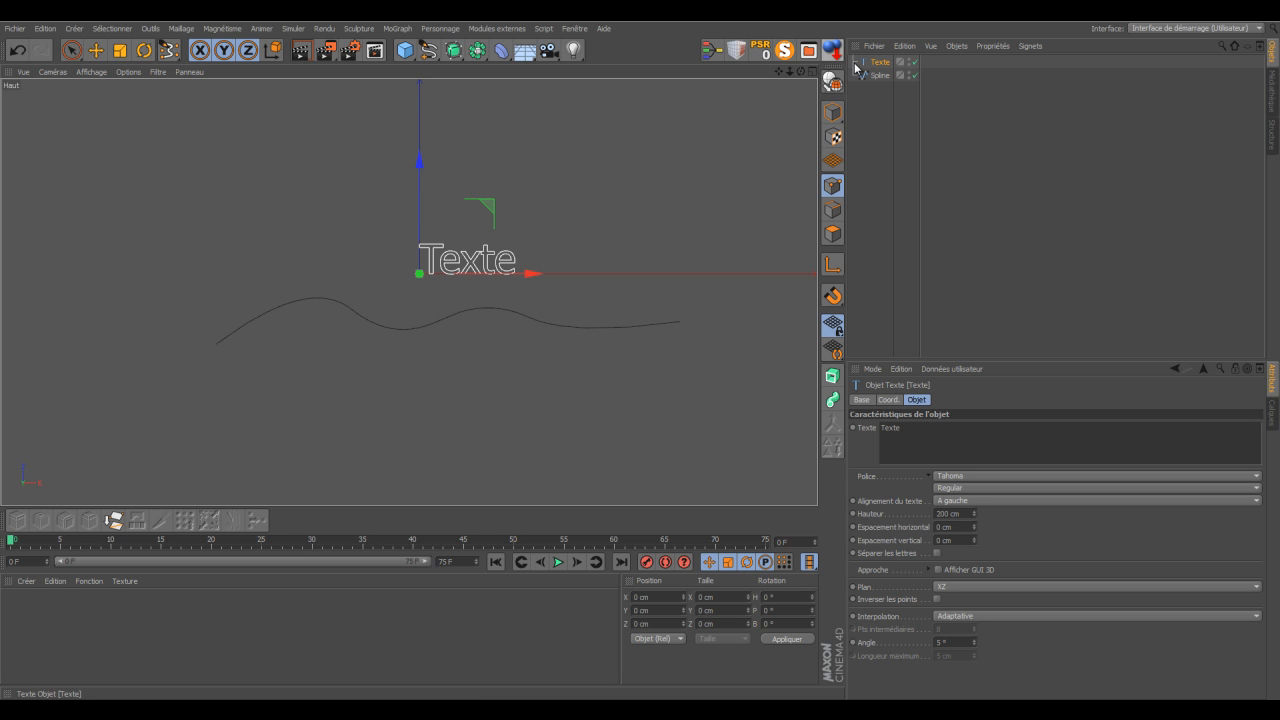
{"action": "left_click", "coordinate": [1256, 588]}
{"action": "left_click", "coordinate": [1030, 601]}
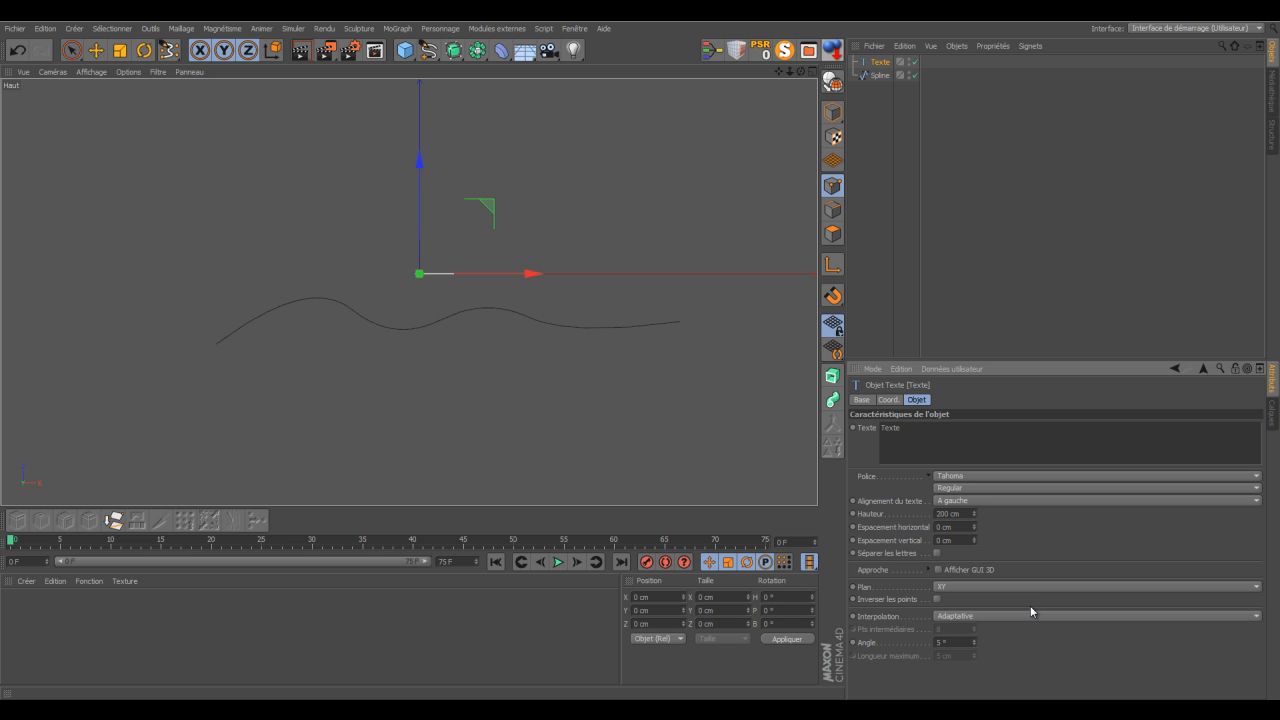
- In the perspective view, set the text object's height to 72 cm
{"action": "left_click", "coordinate": [810, 71]}
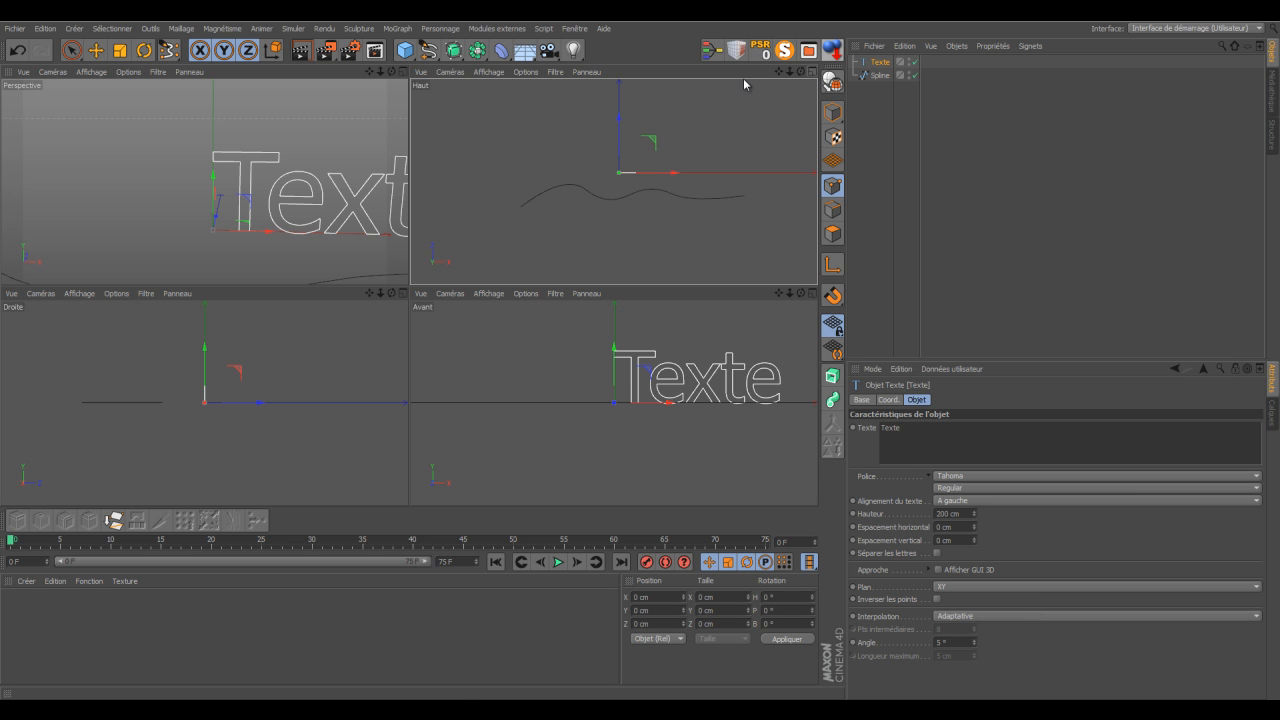
{"action": "left_click", "coordinate": [403, 71]}
{"action": "scroll", "coordinate": [640, 365], "scroll_direction": "up", "scroll_amount": 2}
{"action": "scroll", "coordinate": [640, 364], "scroll_direction": "down", "scroll_amount": 5}
{"action": "left_click_drag", "start_coordinate": [641, 355], "coordinate": [655, 355]}
{"action": "left_click_drag", "start_coordinate": [801, 71], "coordinate": [642, 355]}
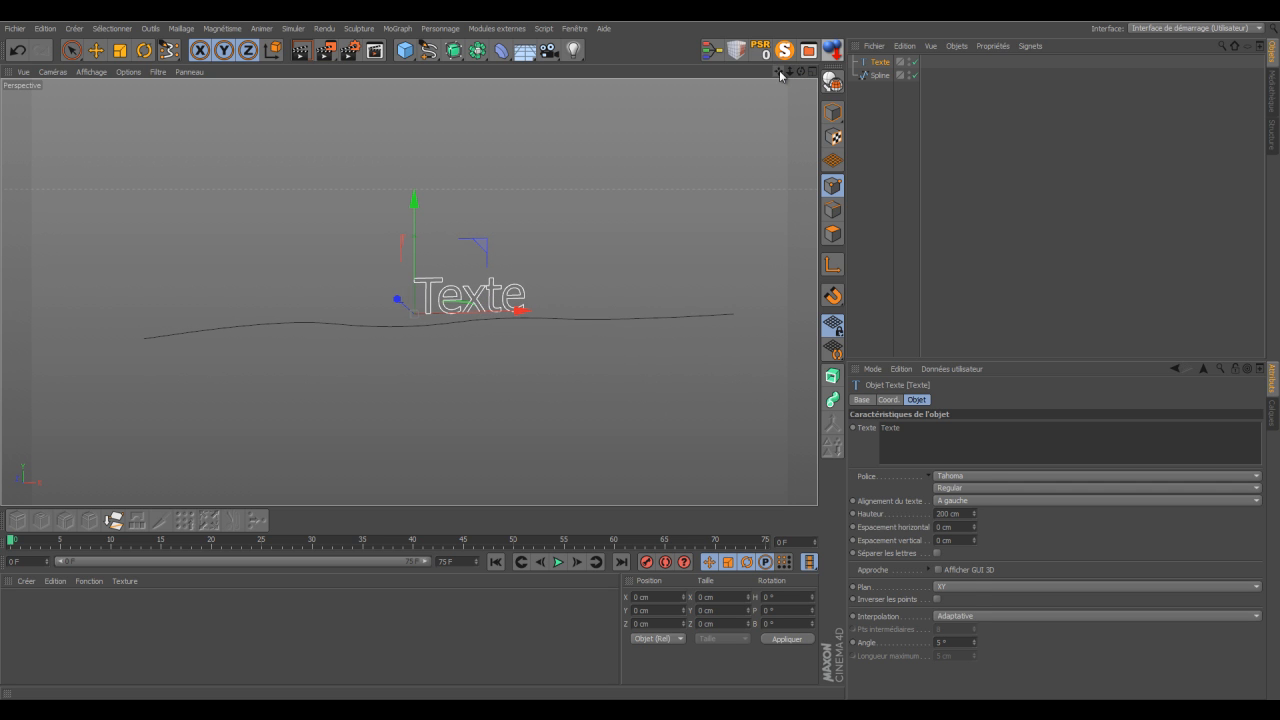
{"action": "left_click_drag", "start_coordinate": [974, 517], "coordinate": [974, 517]}
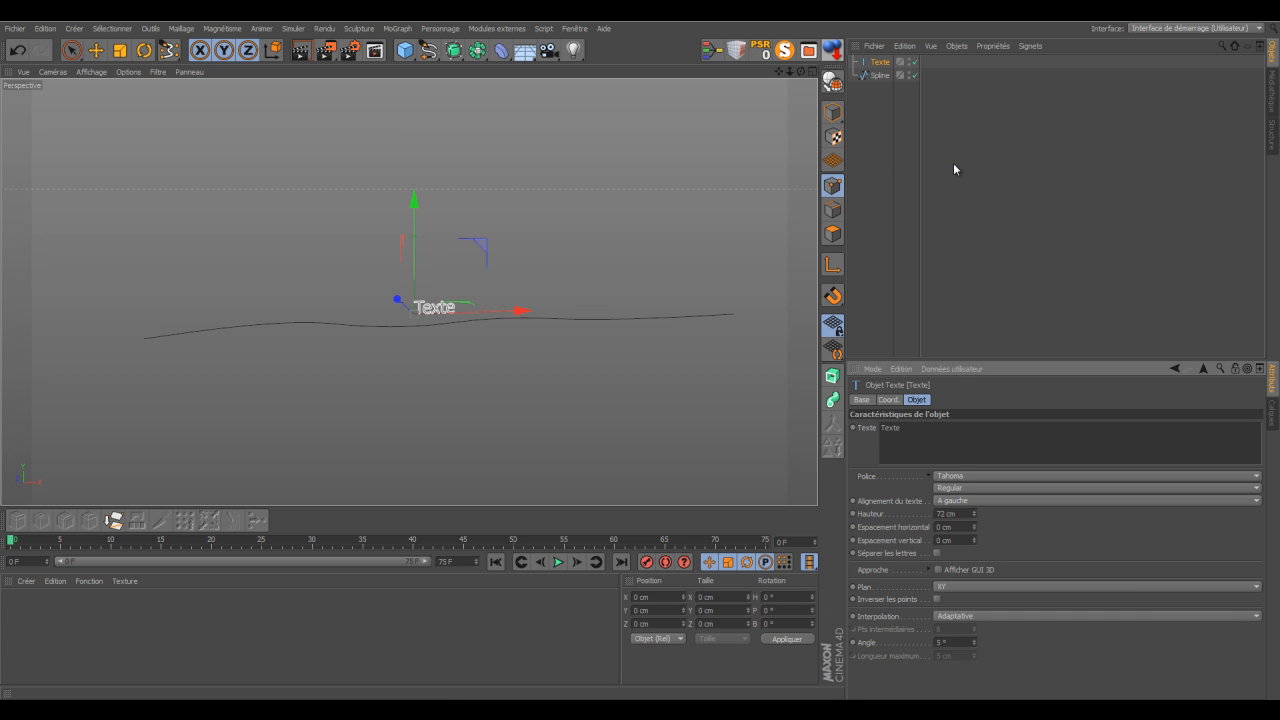
- Rename the text object as Texte 01
{"action": "double_click", "coordinate": [881, 62]}
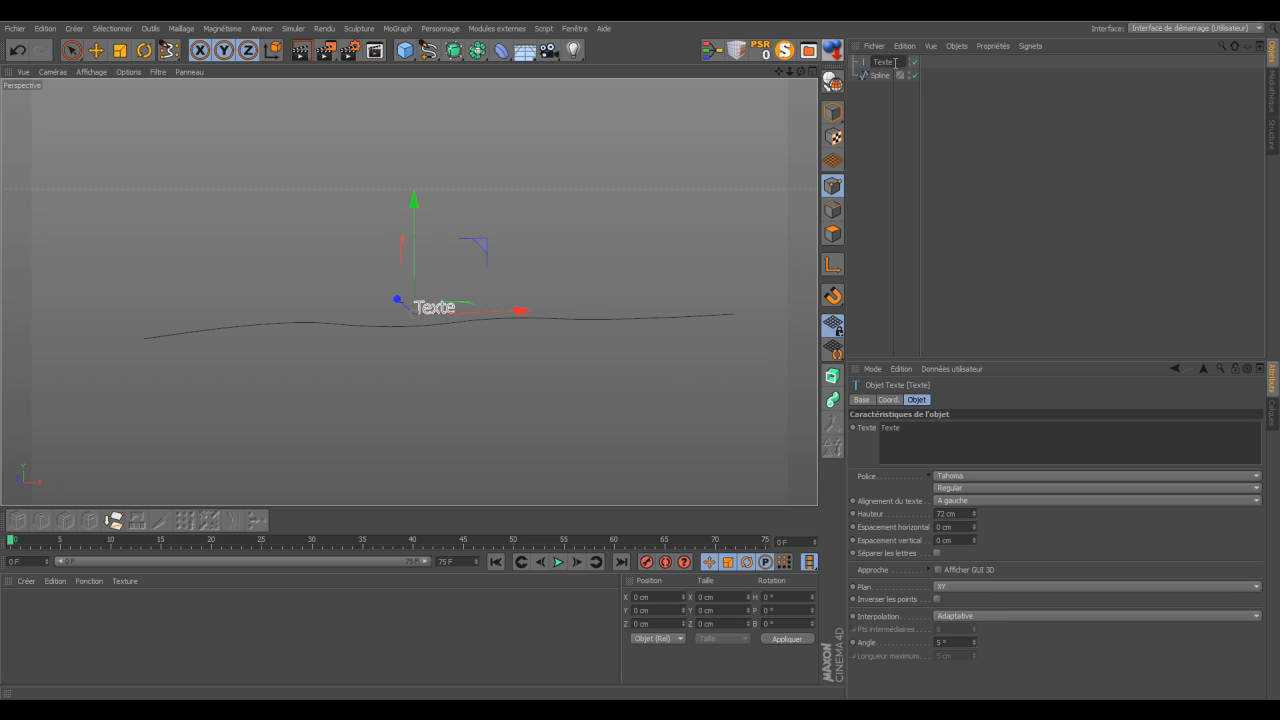
{"action": "type", "text": "01"}
{"action": "key", "text": "Return"}
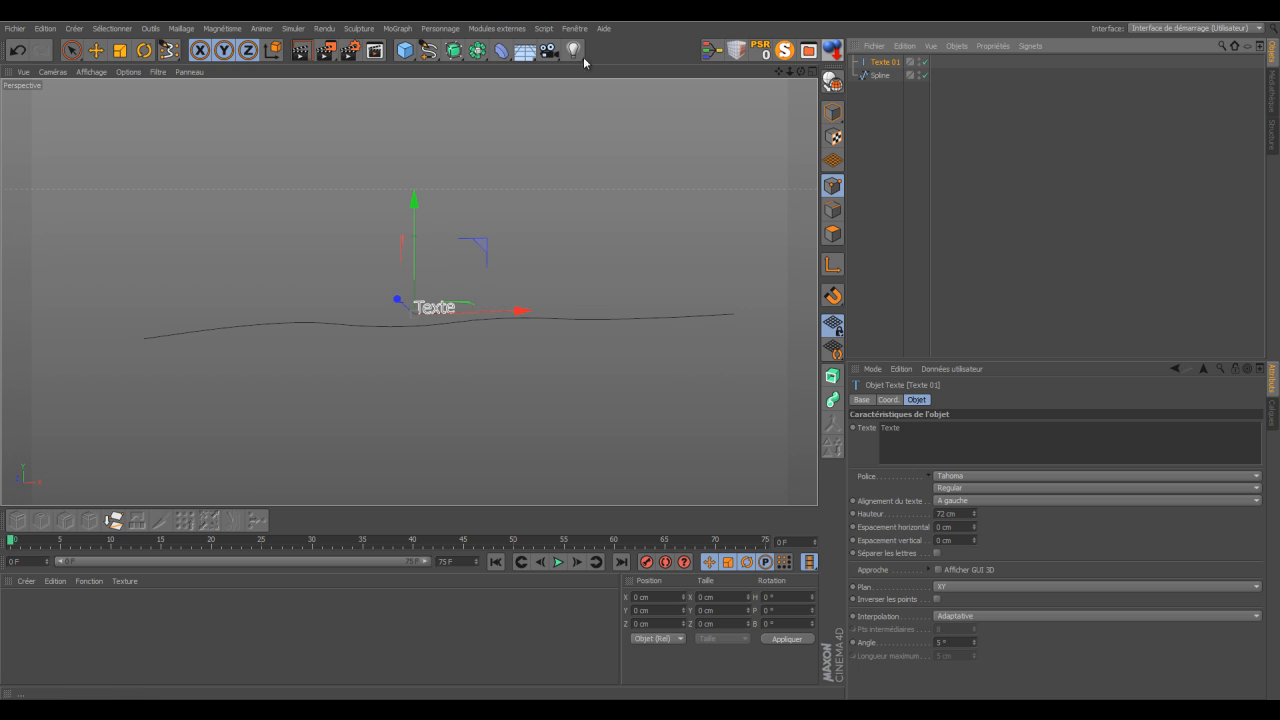
- Add a second Texte spline object and replace its content with abcdefghij
{"action": "left_click", "coordinate": [434, 57]}
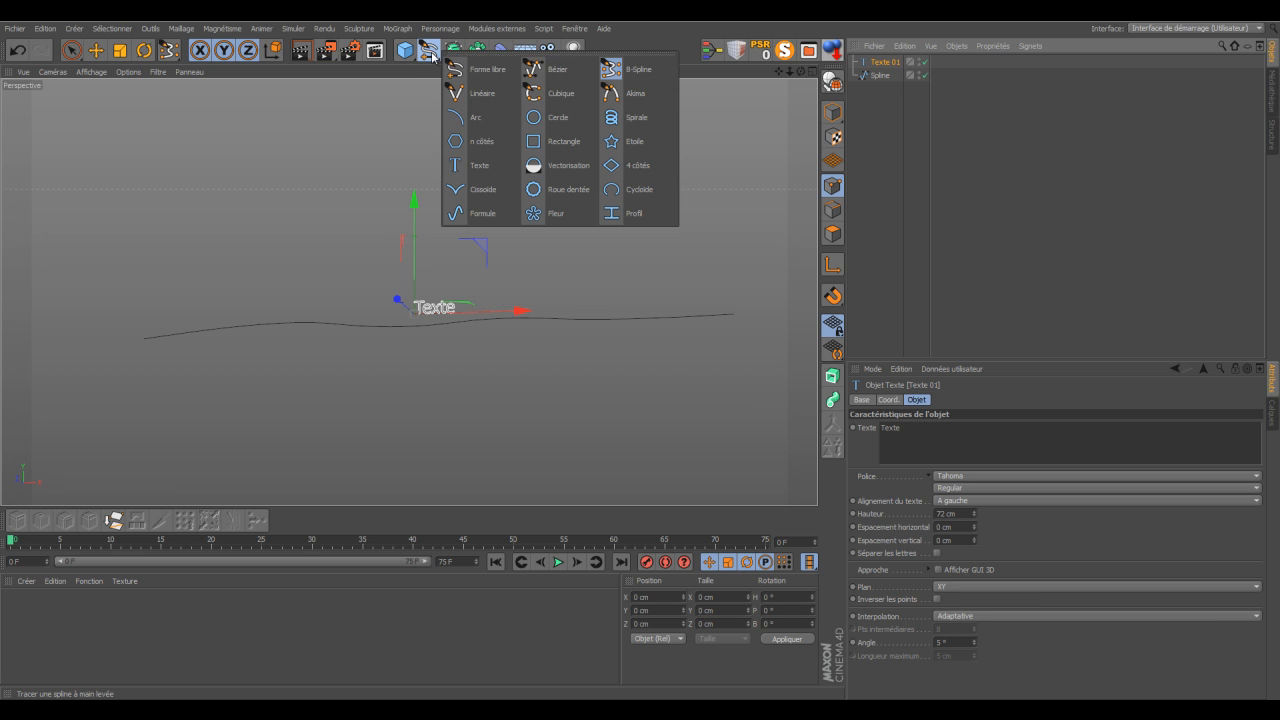
{"action": "left_click", "coordinate": [491, 164]}
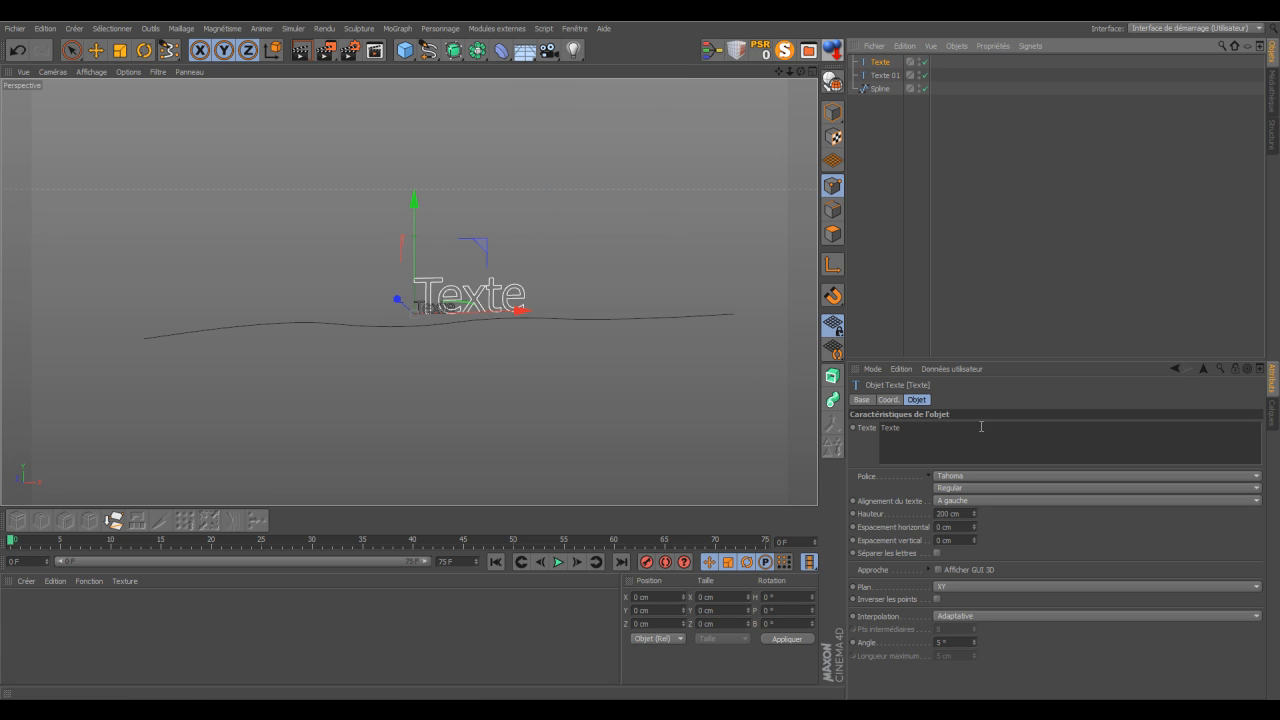
{"action": "double_click", "coordinate": [918, 430]}
{"action": "key", "text": "BackSpace"}
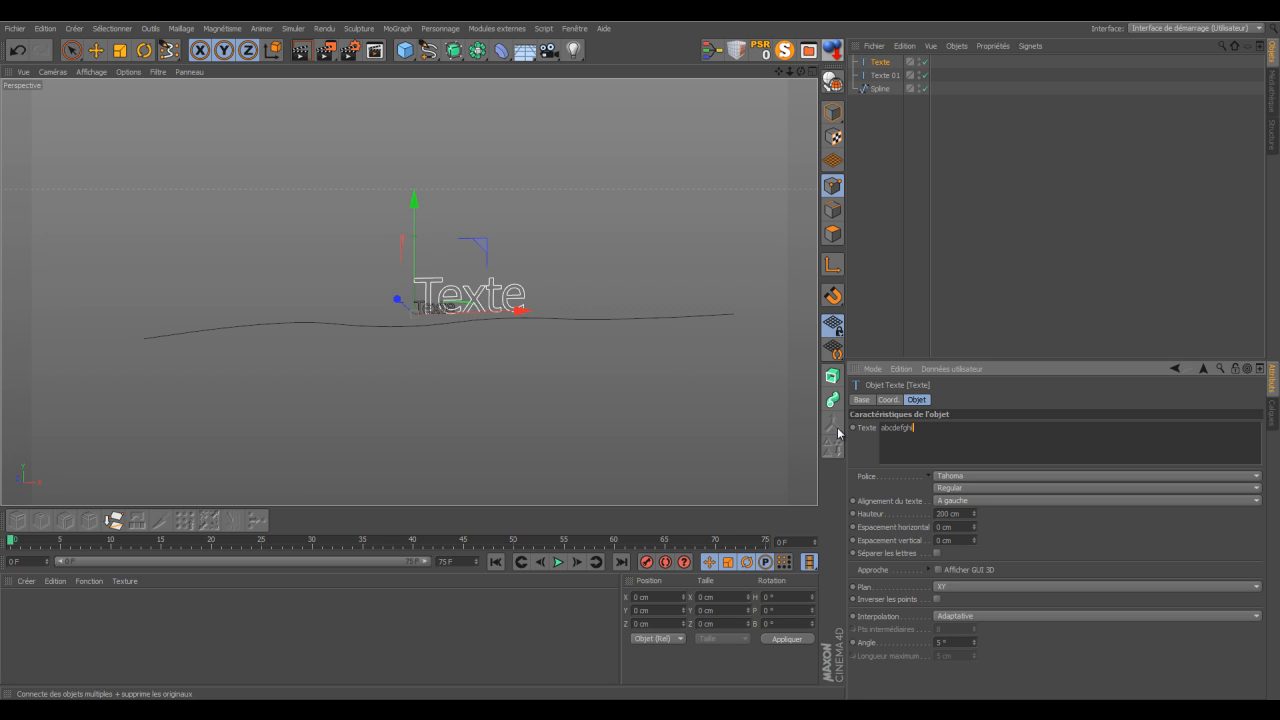
{"action": "left_click", "coordinate": [1072, 248]}
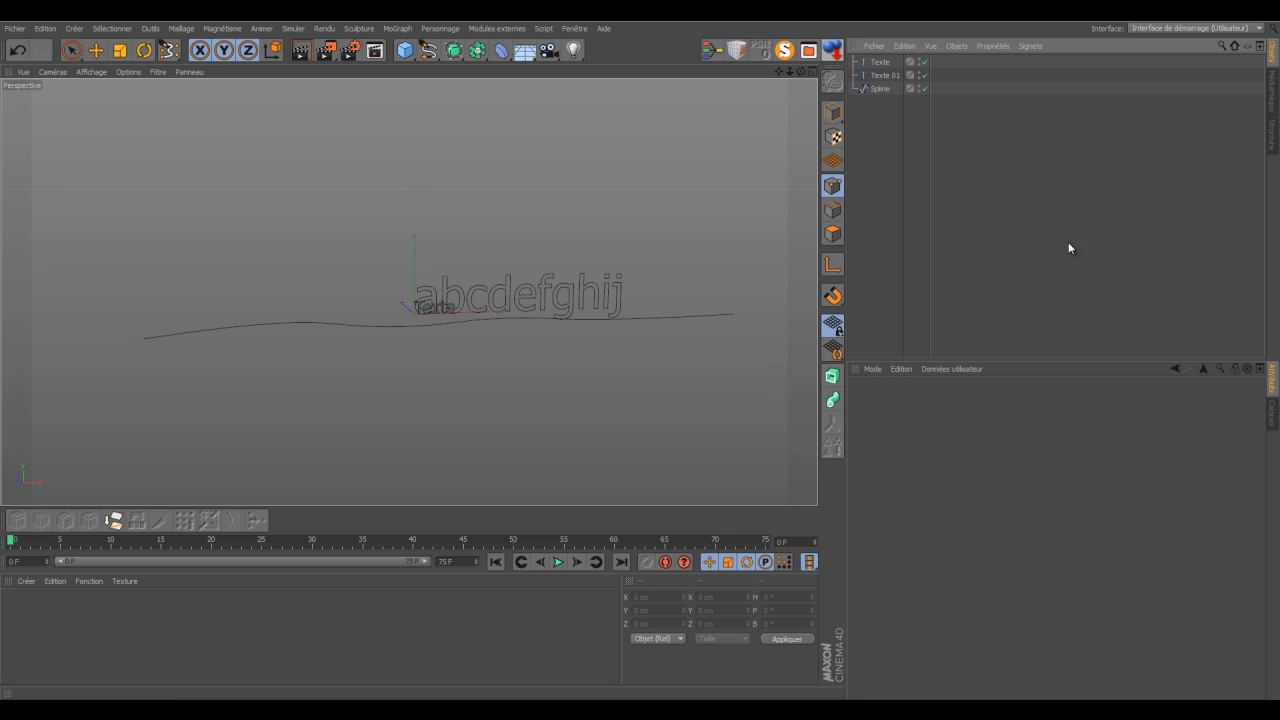
- Rename the abcdefghij text object as abcd and set its height to 66 cm
{"action": "double_click", "coordinate": [884, 62]}
{"action": "key", "text": "BackSpace"}
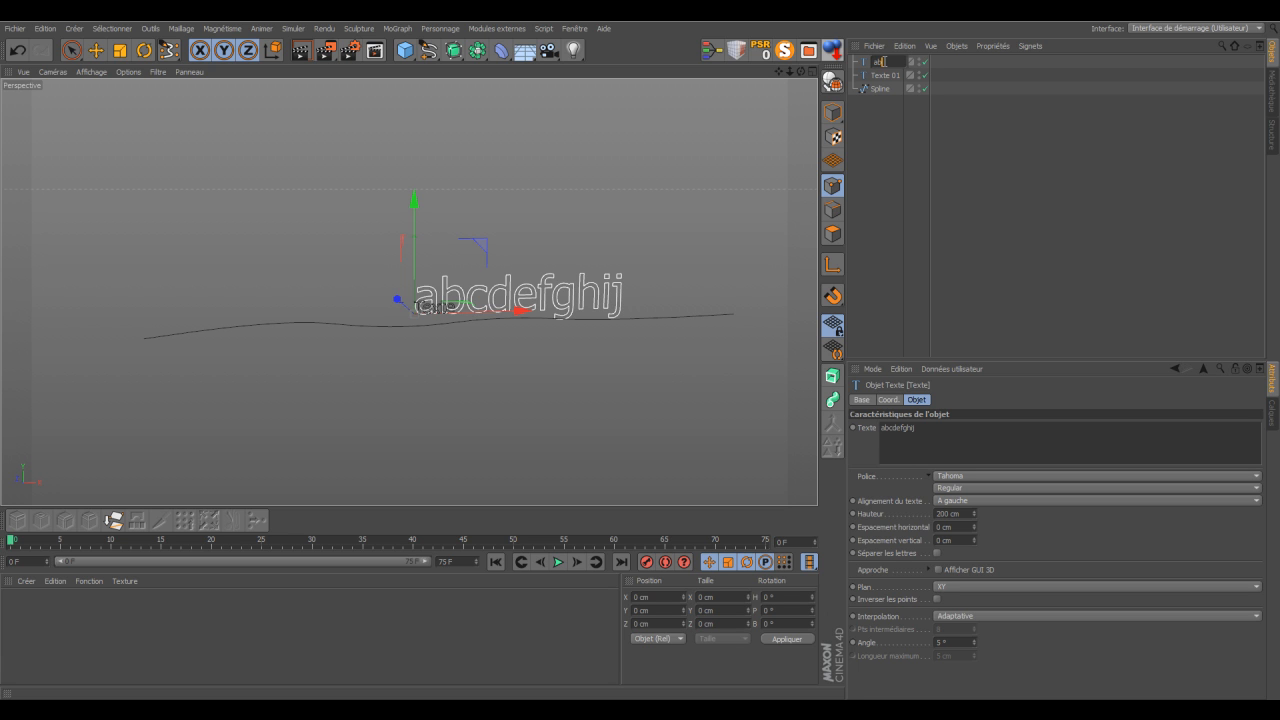
{"action": "type", "text": "abcd"}
{"action": "key", "text": "Return"}
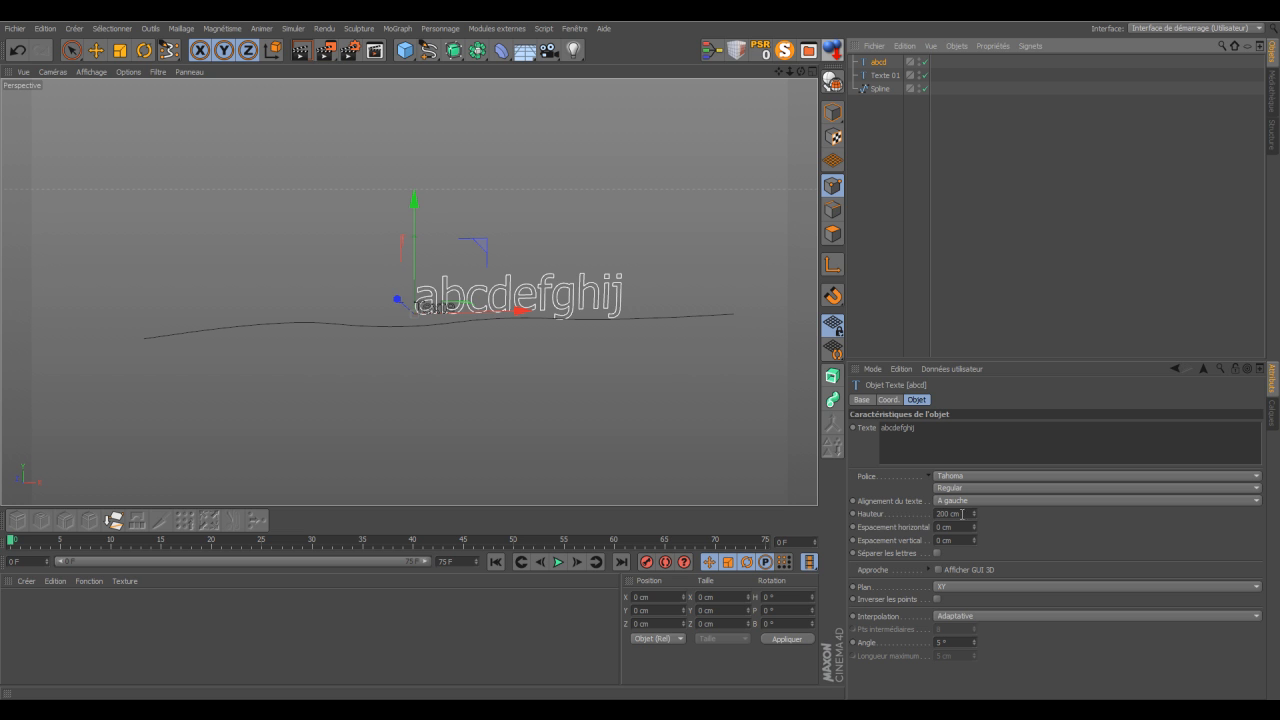
{"action": "left_click_drag", "start_coordinate": [975, 517], "coordinate": [974, 517]}
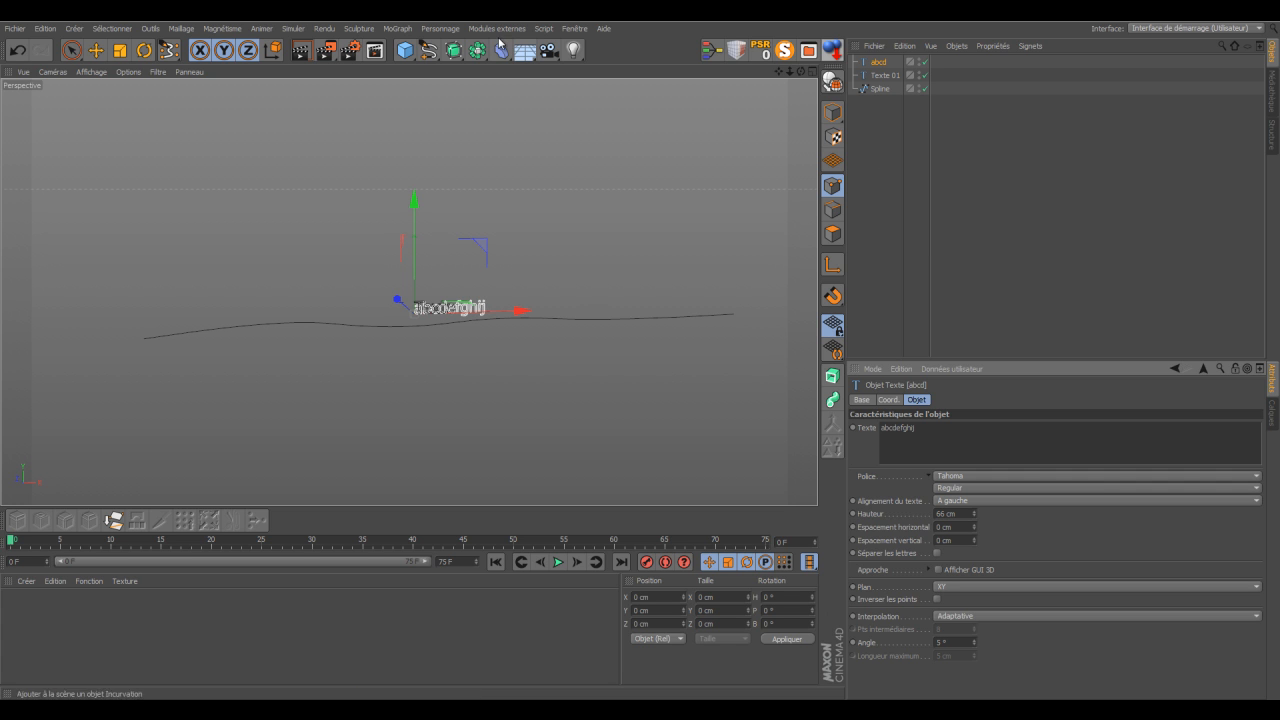
- Add a third Texte spline object and replace its content with 123456789
{"action": "left_click", "coordinate": [429, 50]}
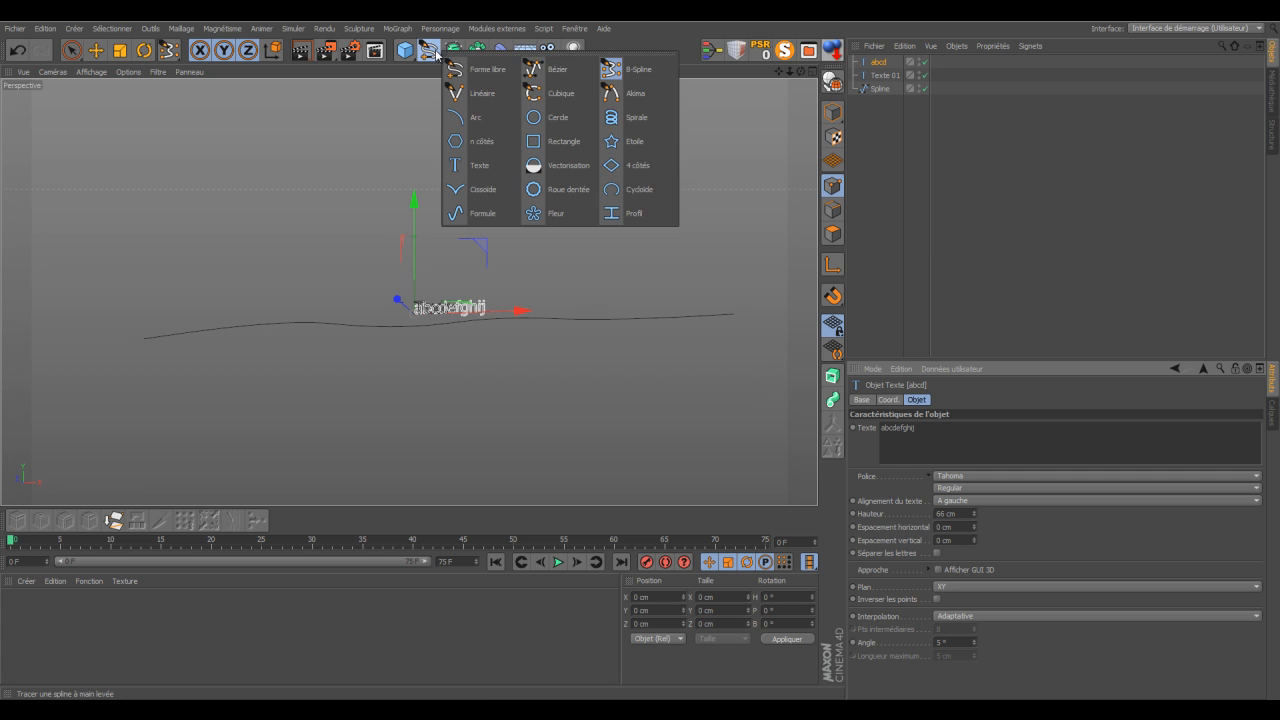
{"action": "left_click", "coordinate": [492, 165]}
{"action": "double_click", "coordinate": [914, 433]}
{"action": "key", "text": "BackSpace"}
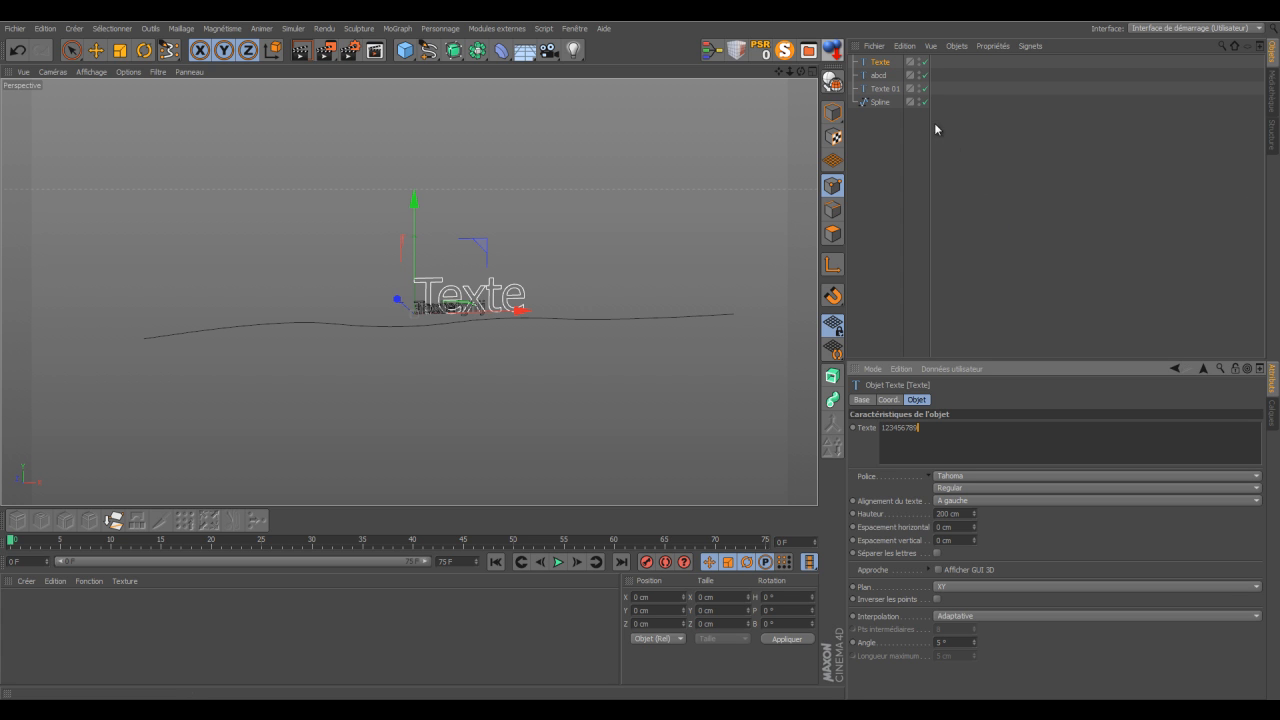
{"action": "left_click", "coordinate": [891, 63]}
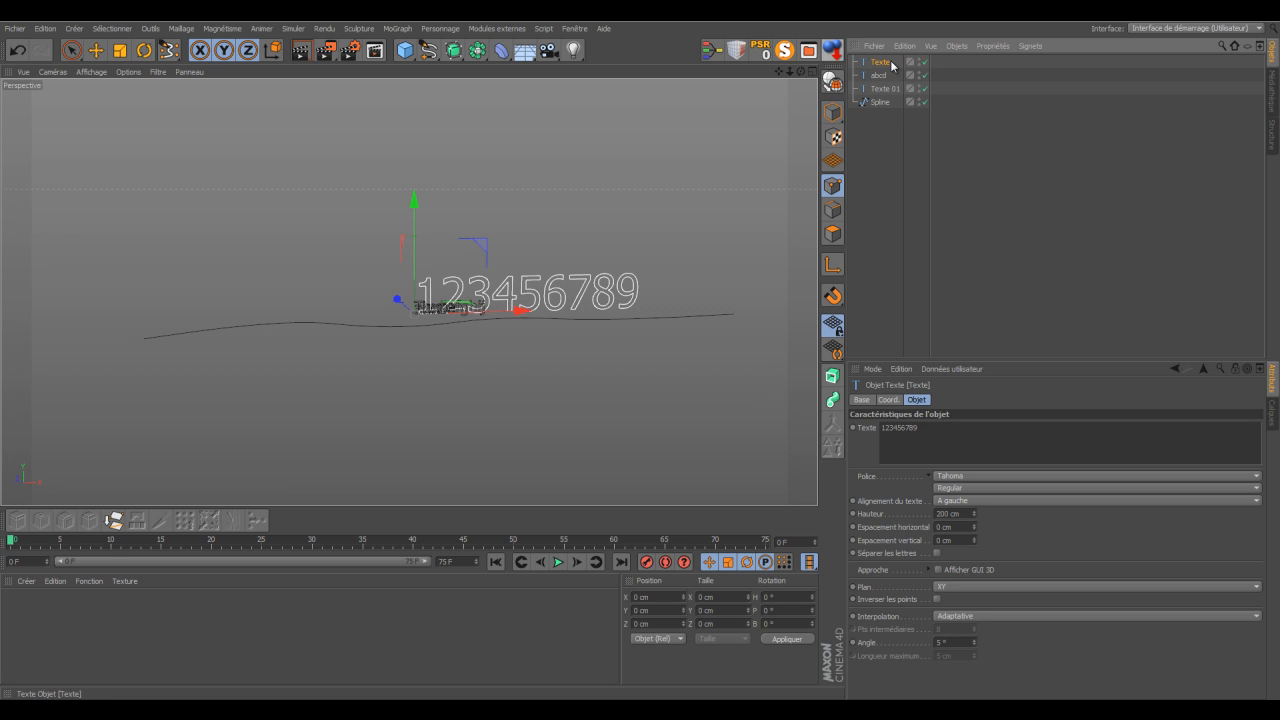
- Rename the 123456789 text object as 123 and set its height to 61 cm
{"action": "double_click", "coordinate": [891, 63]}
{"action": "key", "text": "BackSpace"}
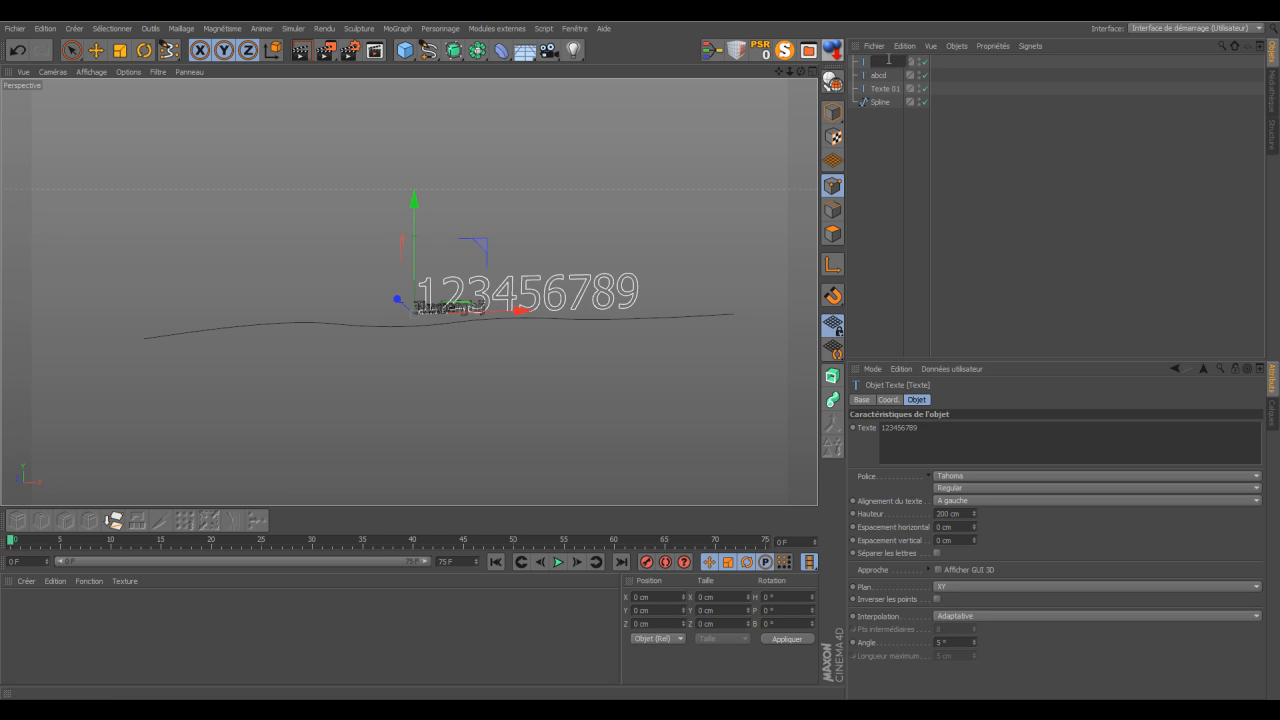
{"action": "type", "text": "123"}
{"action": "key", "text": "Return"}
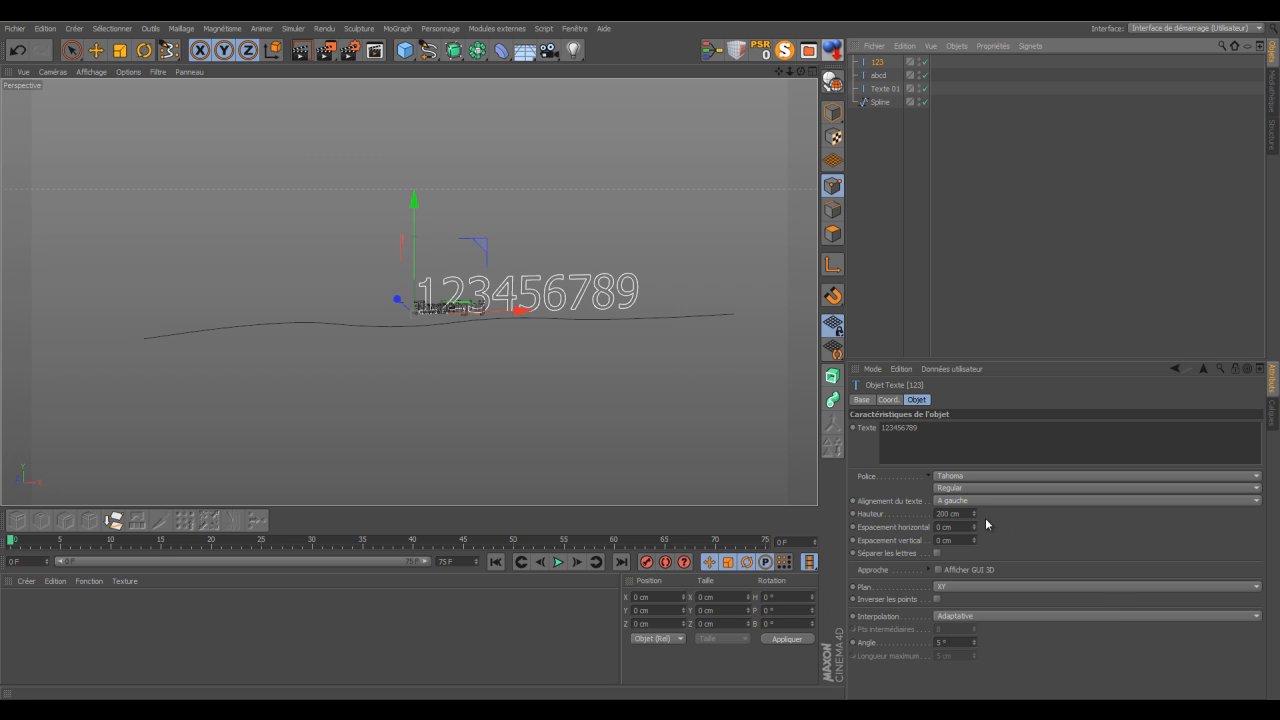
{"action": "left_click_drag", "start_coordinate": [974, 513], "coordinate": [975, 521]}
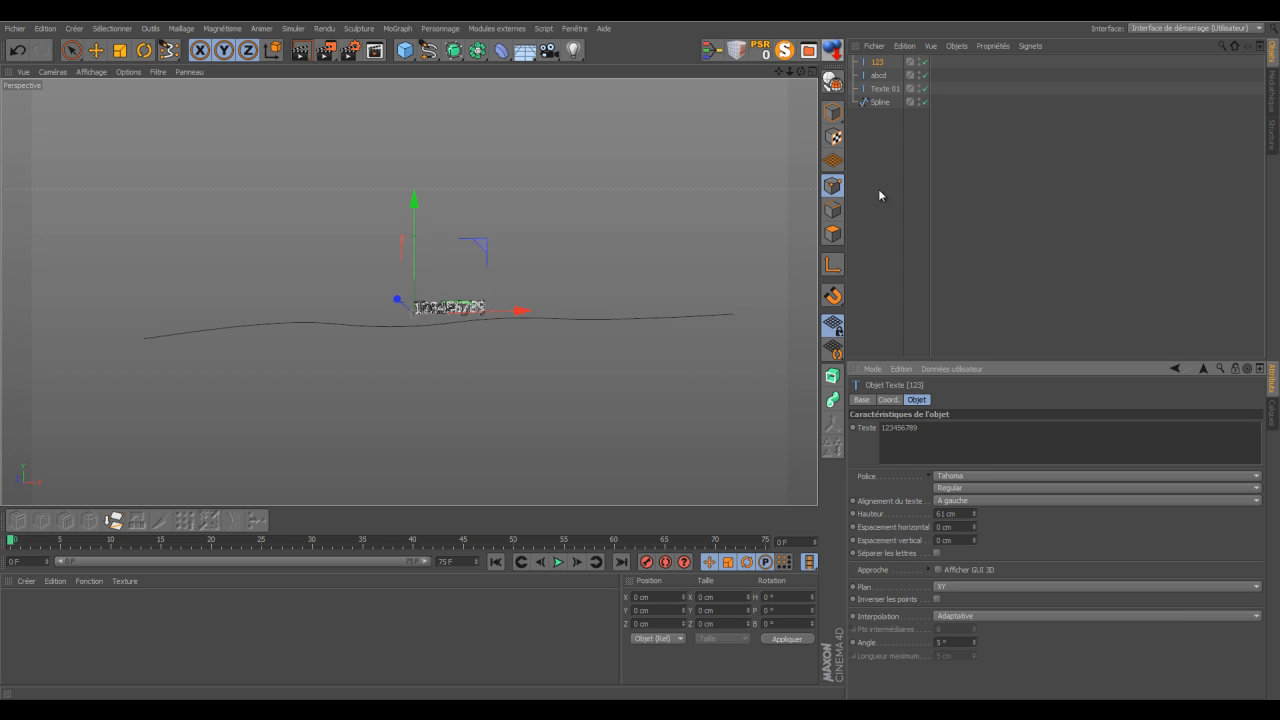
- Add an Enveloppe spline deformer to the scene
{"action": "left_click", "coordinate": [880, 90]}
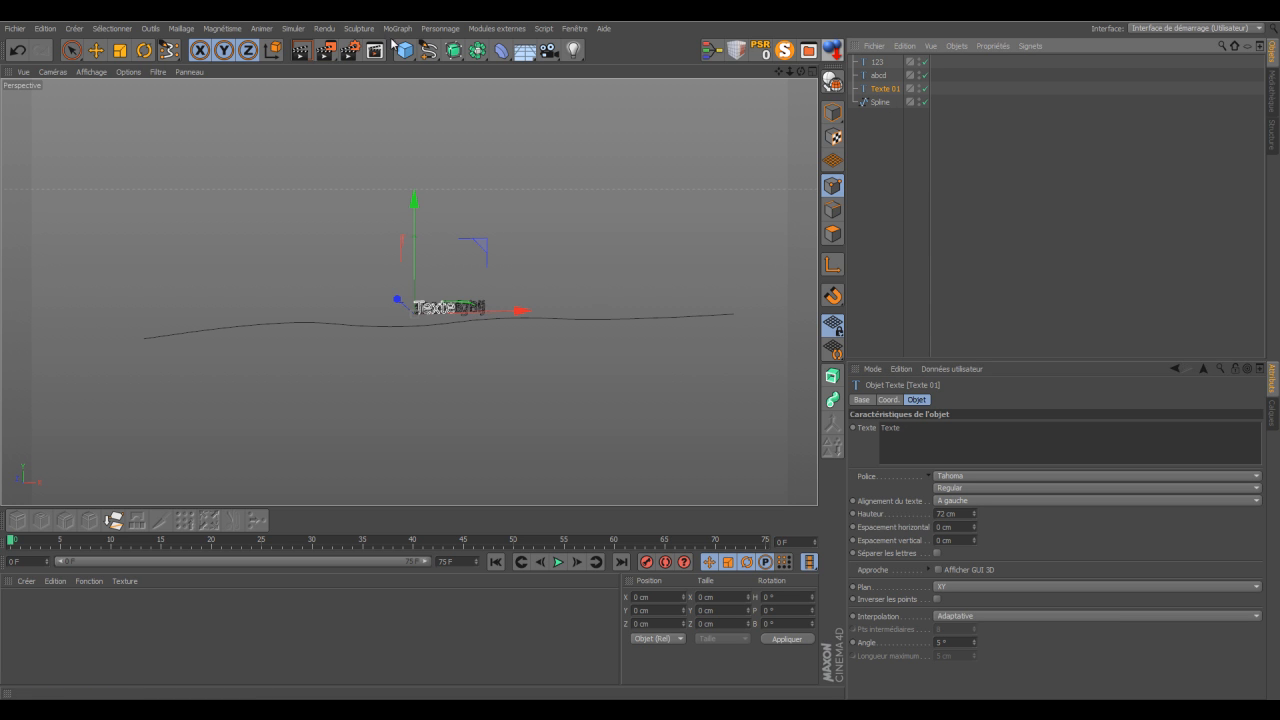
{"action": "left_click", "coordinate": [504, 50]}
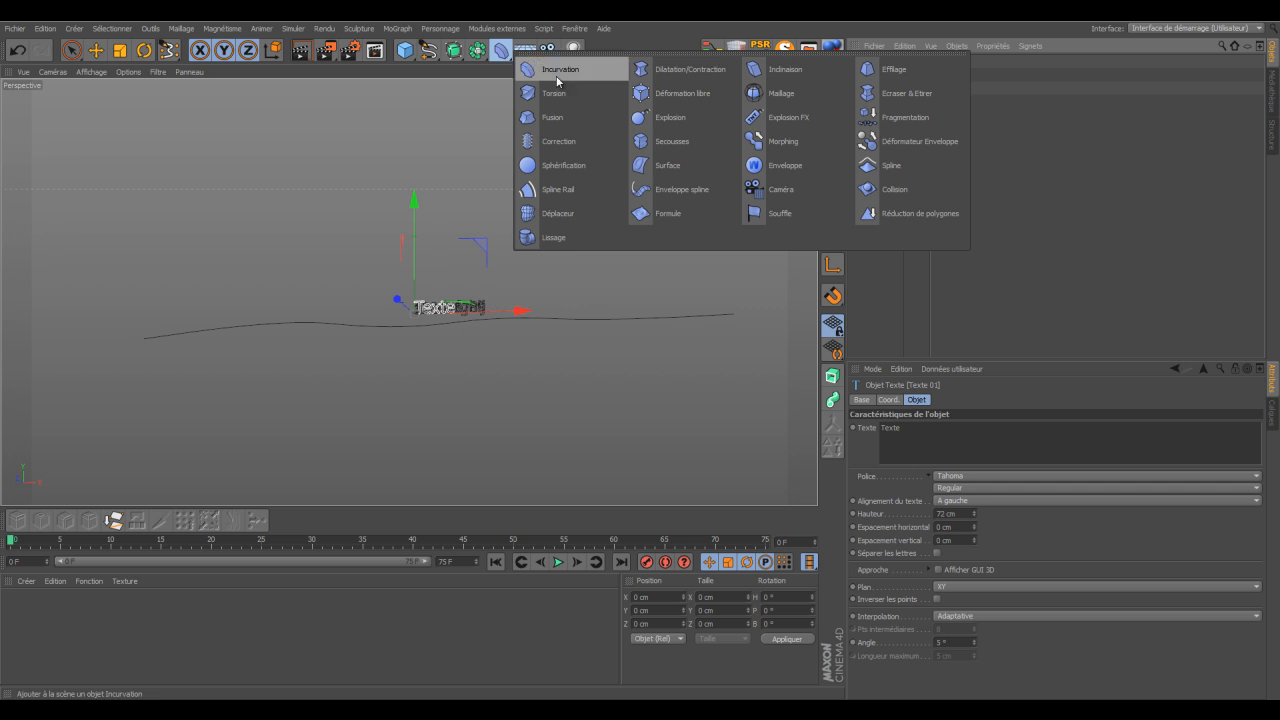
{"action": "left_click", "coordinate": [667, 190]}
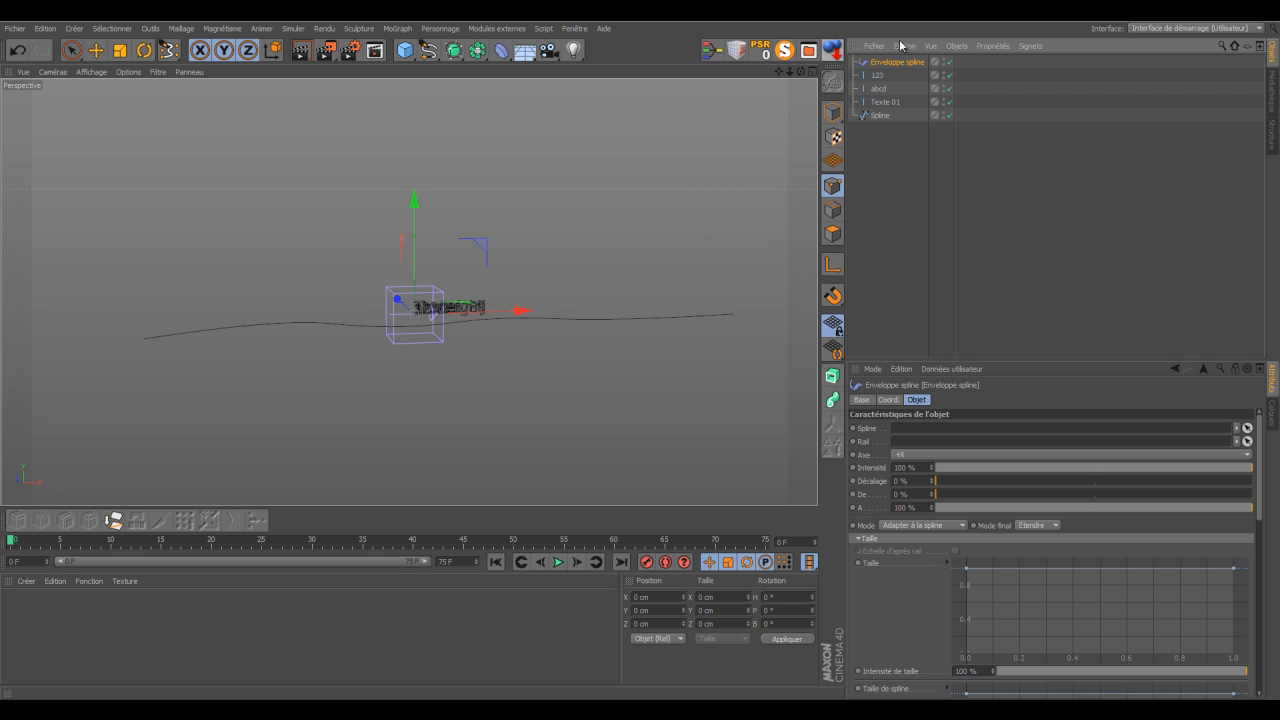
- Make the Enveloppe spline deformer a child of Texte 01 and assign the Spline object as its path
{"action": "left_click_drag", "start_coordinate": [892, 63], "coordinate": [888, 105]}
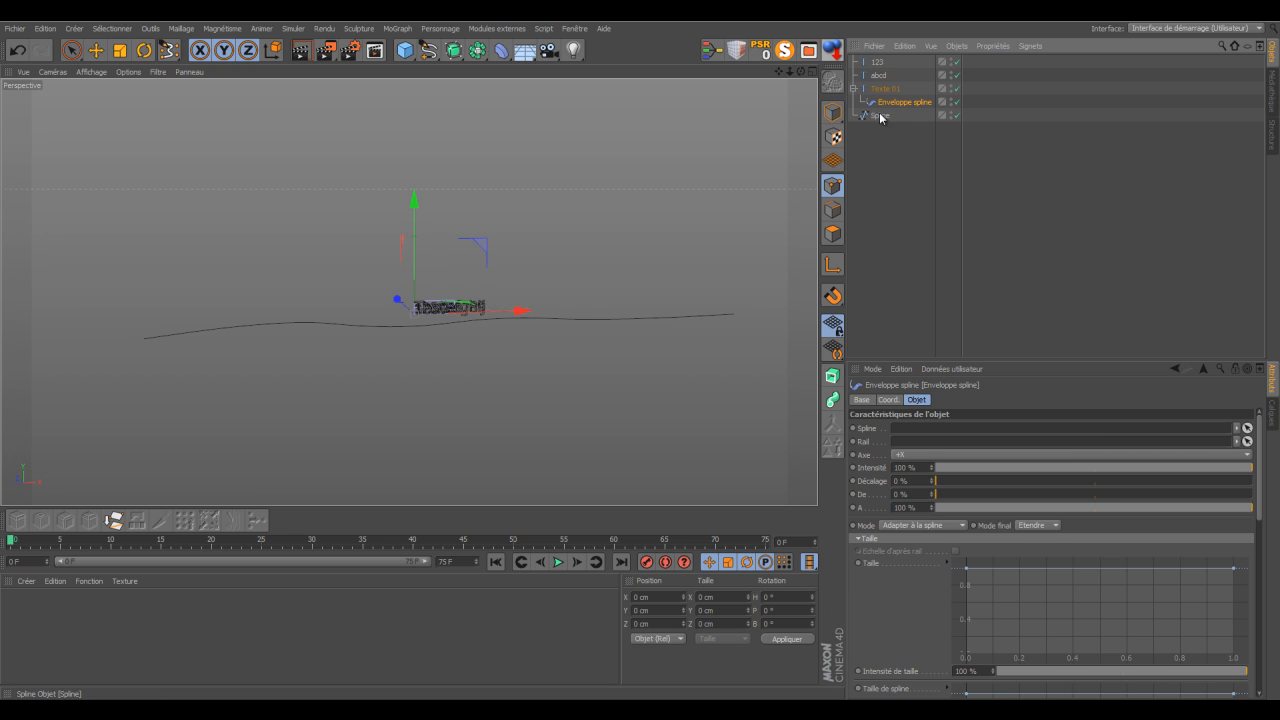
{"action": "left_click_drag", "start_coordinate": [911, 267], "coordinate": [912, 432]}
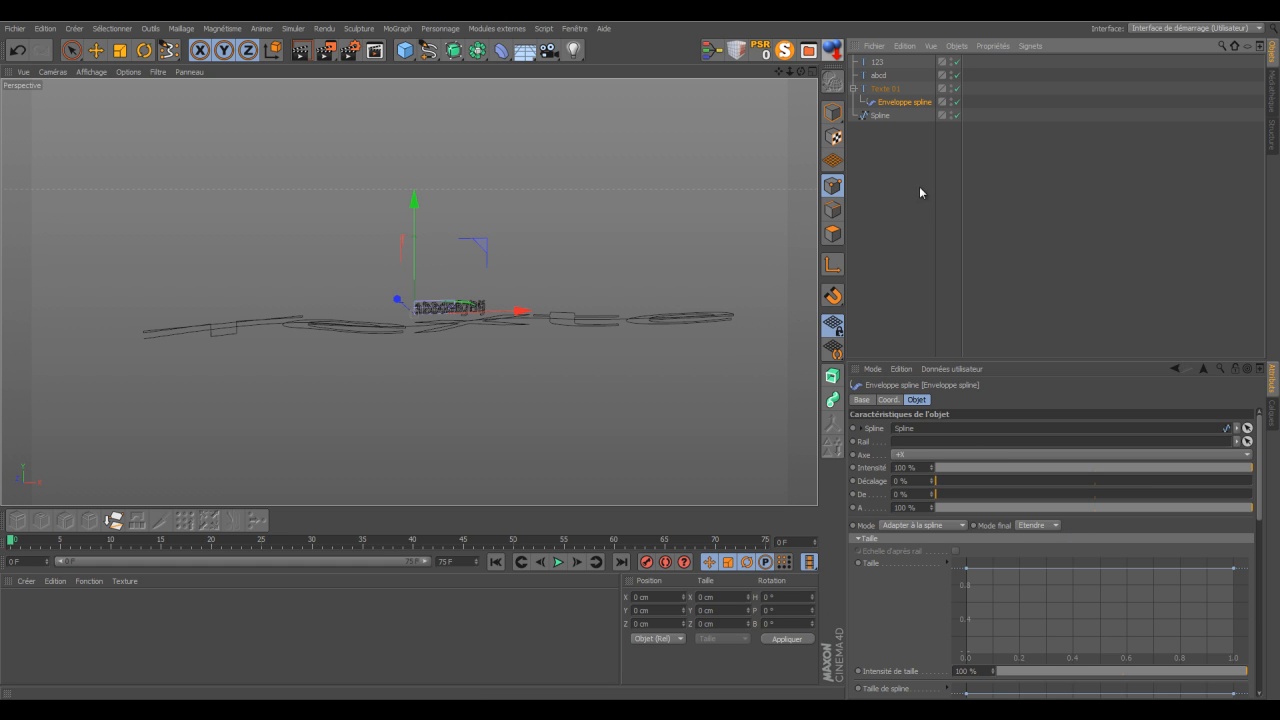
- Disable the abcd and 123 text objects and enlarge the area showing the deformer's attributes
{"action": "left_click", "coordinate": [957, 76]}
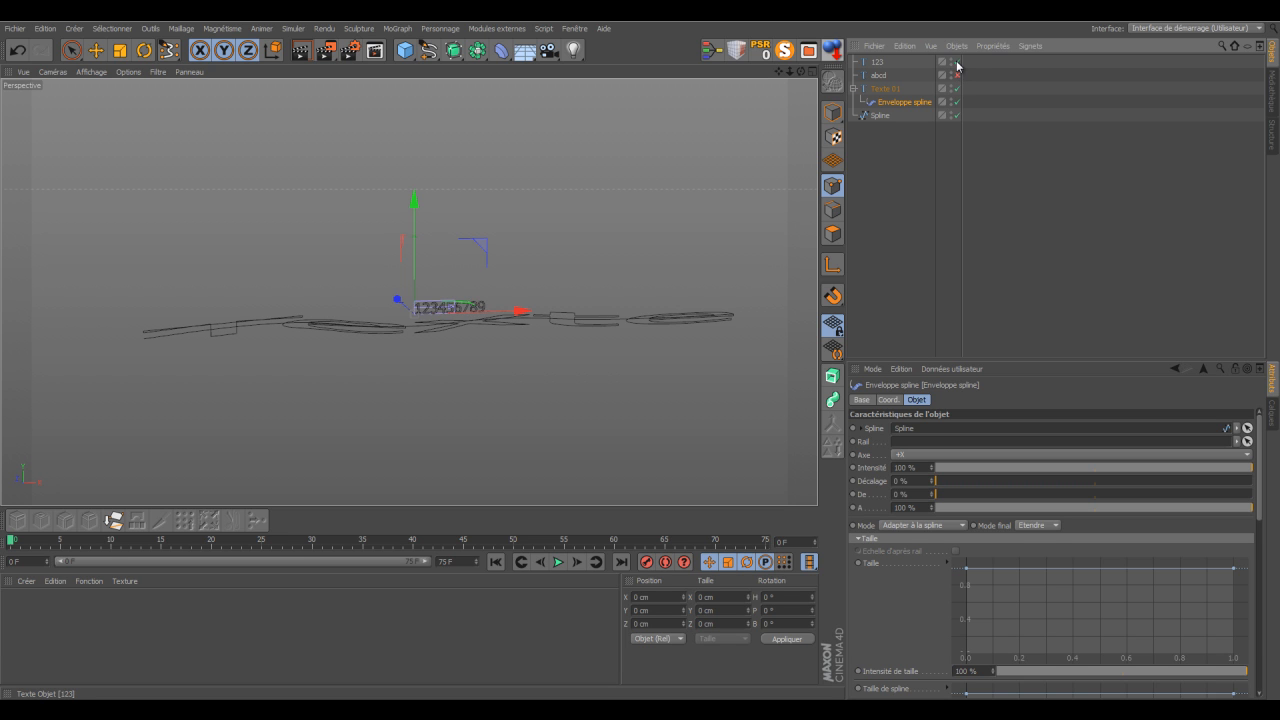
{"action": "left_click", "coordinate": [957, 62]}
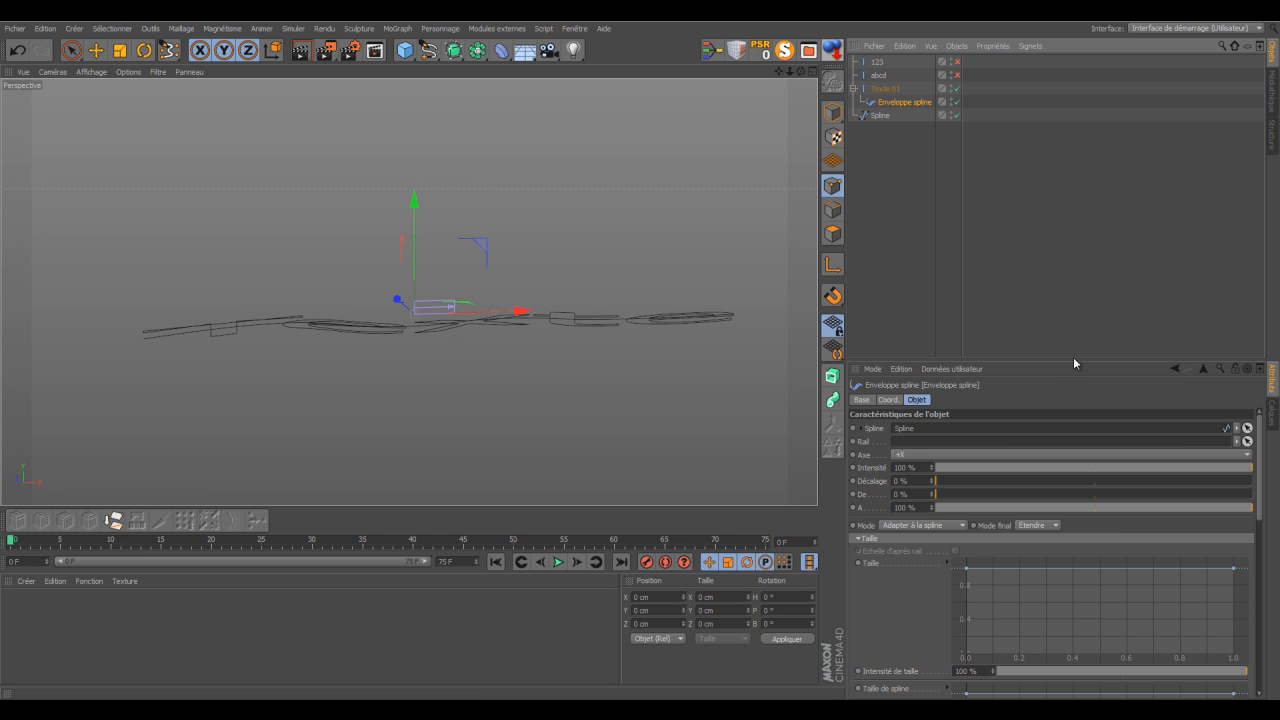
{"action": "left_click_drag", "start_coordinate": [1074, 360], "coordinate": [1058, 160]}
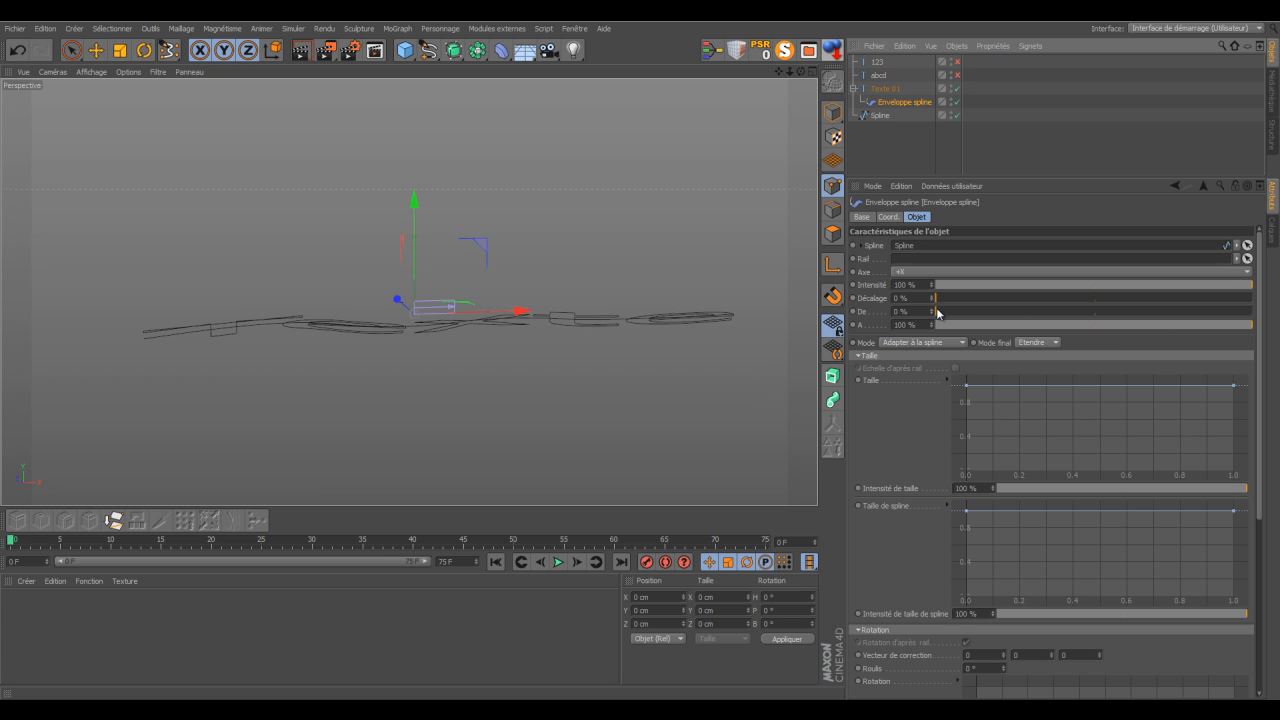
- Reduce the deformer's A value to 19 % to compress the text at the start of the spline
{"action": "mouse_move", "coordinate": [937, 313]}
{"action": "left_mouse_down"}
{"action": "mouse_move", "coordinate": [1117, 313]}
{"action": "mouse_move", "coordinate": [938, 312]}
{"action": "left_mouse_up"}
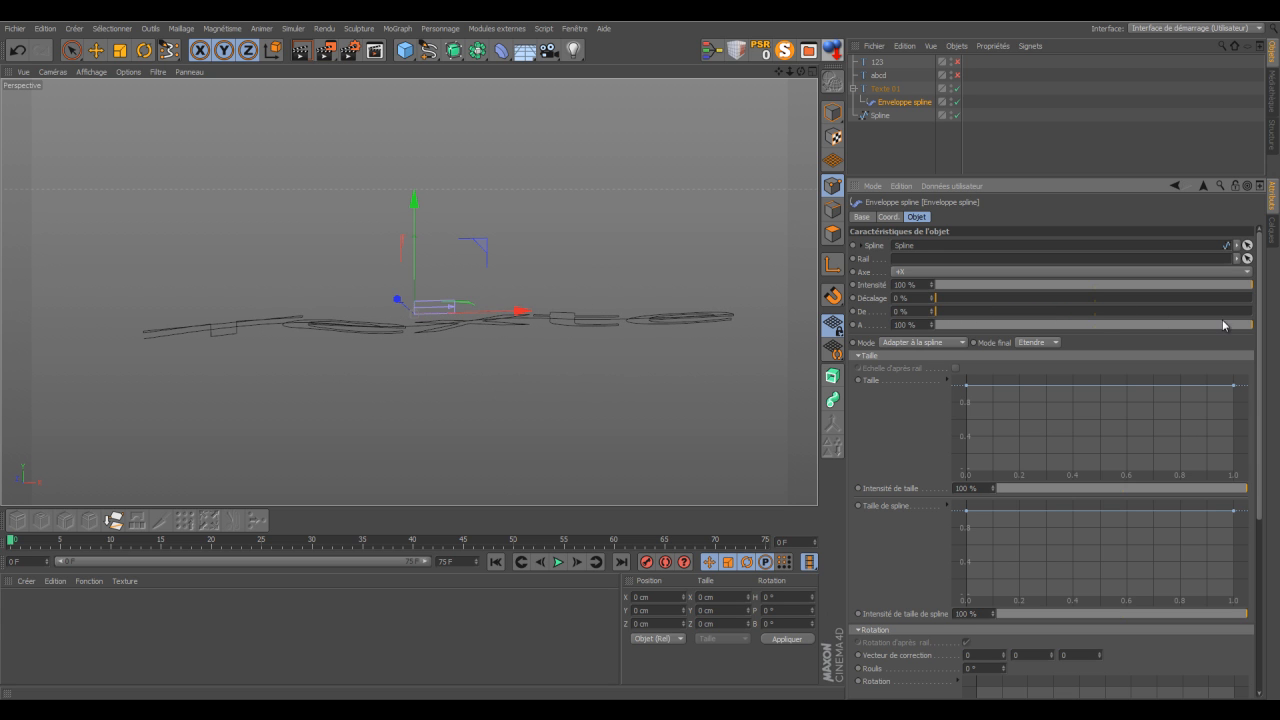
{"action": "left_click_drag", "start_coordinate": [1251, 327], "coordinate": [992, 331]}
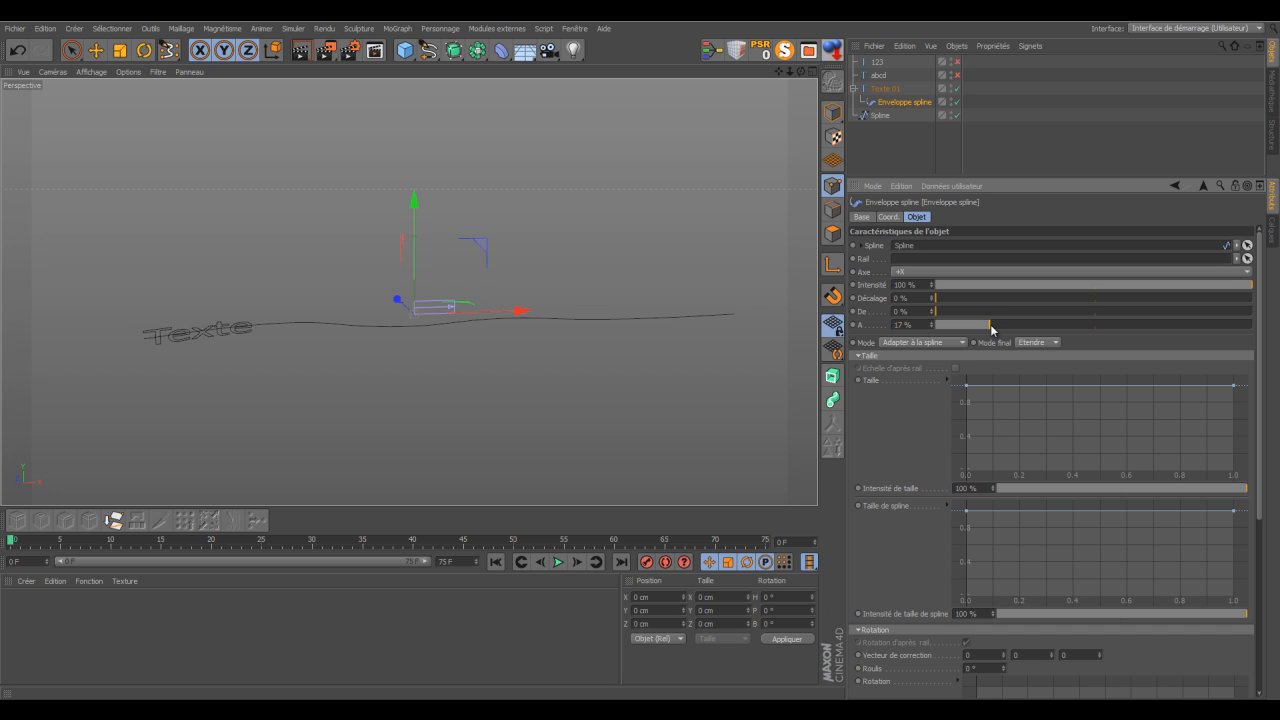
{"action": "left_click_drag", "start_coordinate": [992, 330], "coordinate": [997, 330]}
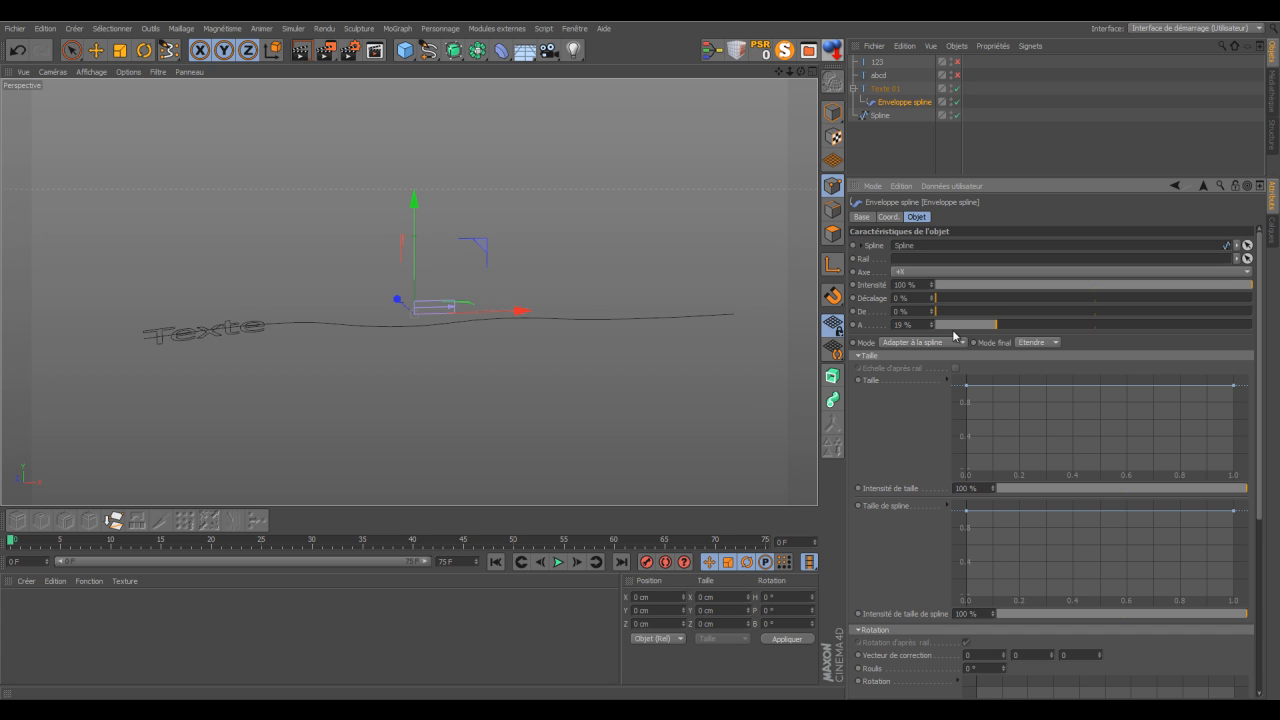
- Try the Préserver la longueur mode on the deformer, with A at 99 % and De at 77 %
{"action": "left_click", "coordinate": [963, 343]}
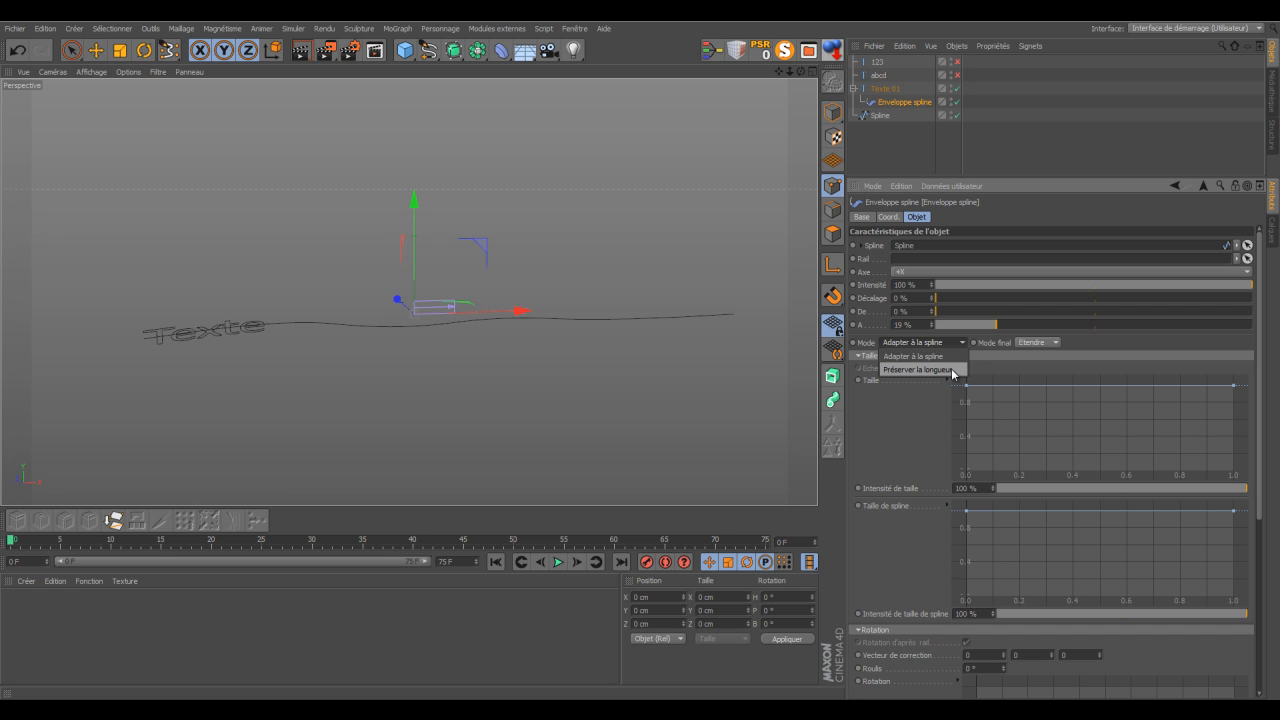
{"action": "left_click", "coordinate": [951, 370]}
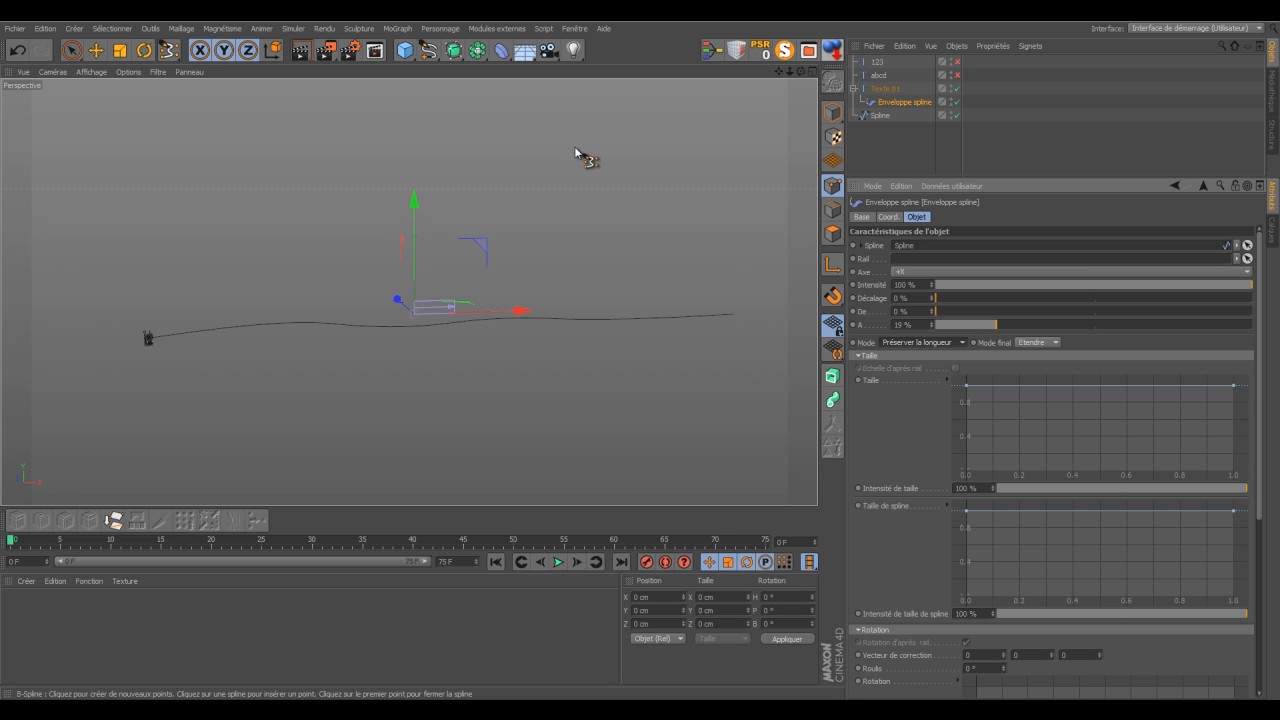
{"action": "left_click_drag", "start_coordinate": [801, 71], "coordinate": [642, 352]}
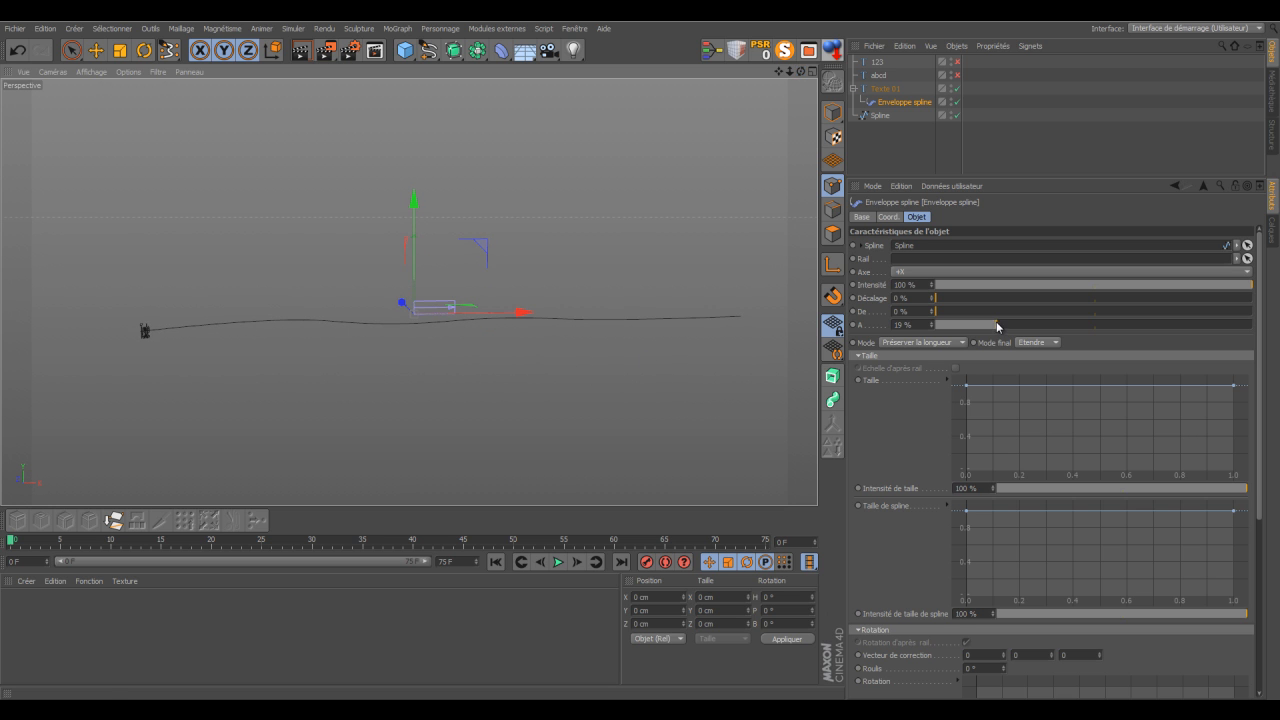
{"action": "left_click_drag", "start_coordinate": [1001, 321], "coordinate": [1248, 340]}
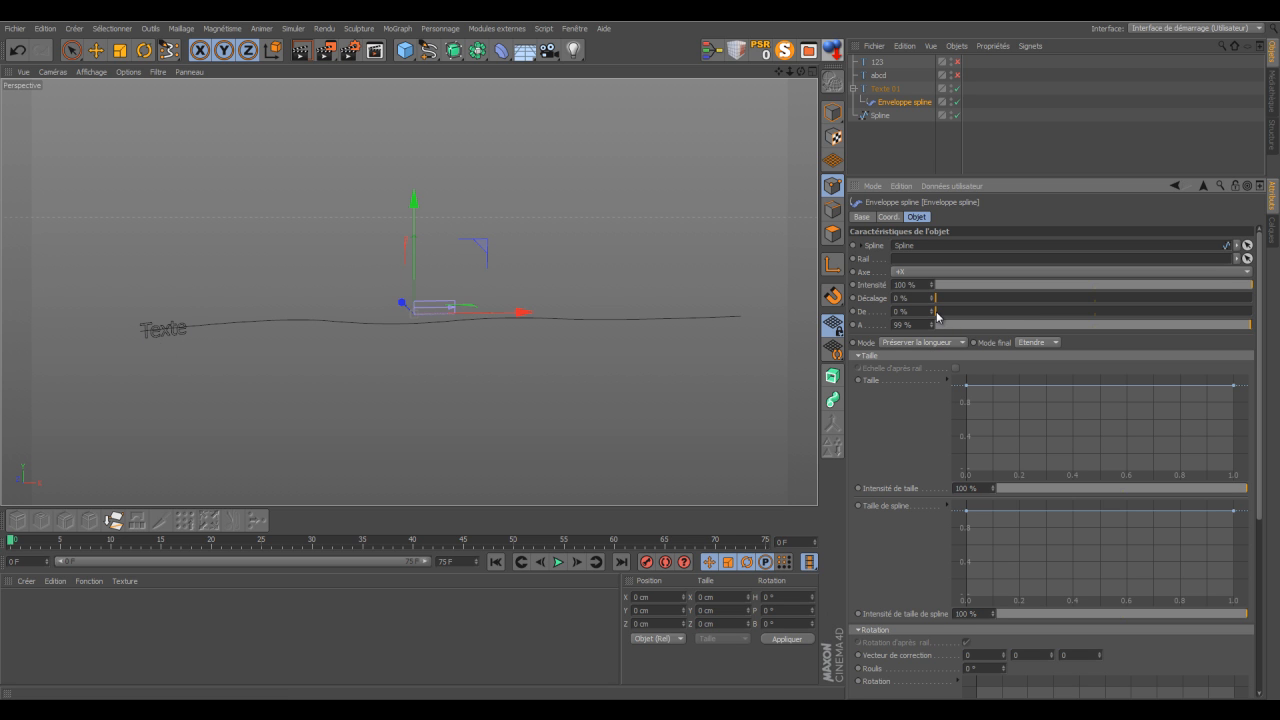
{"action": "left_click_drag", "start_coordinate": [936, 315], "coordinate": [1183, 313]}
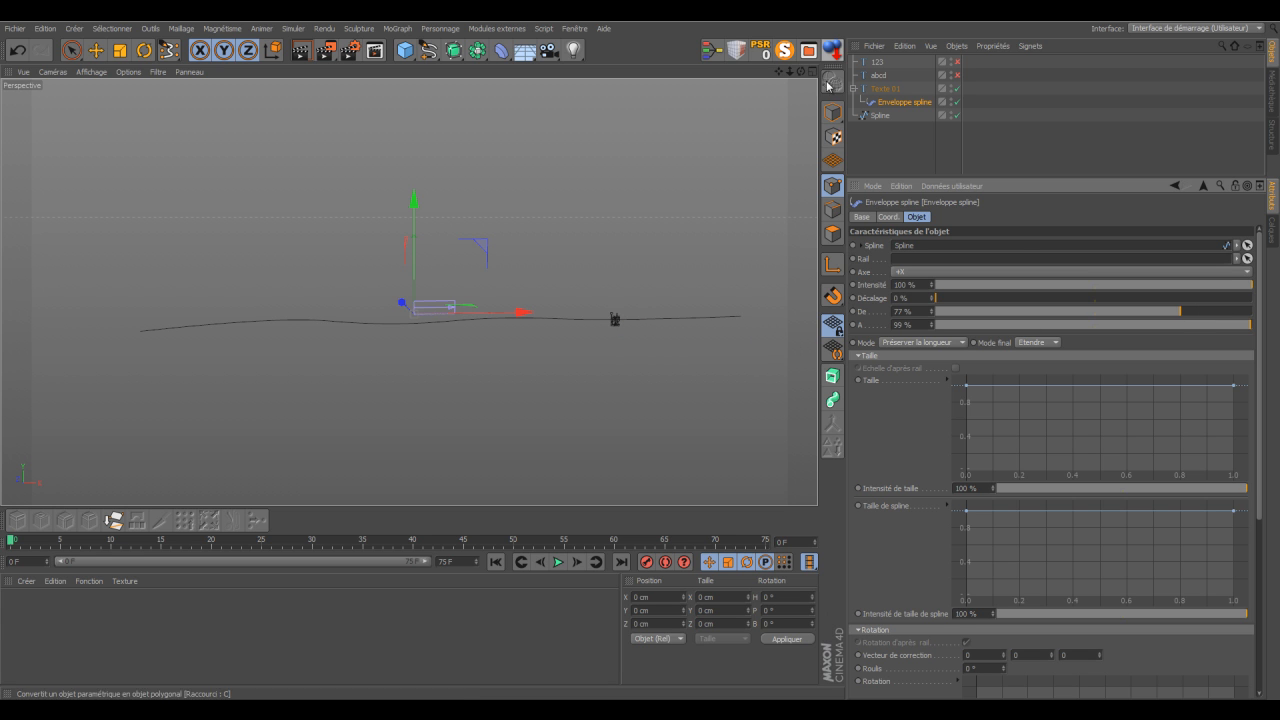
- Test reversing the deformer's De and A values, ending with De at 0 % and A at 100 %
{"action": "left_click_drag", "start_coordinate": [801, 72], "coordinate": [640, 353]}
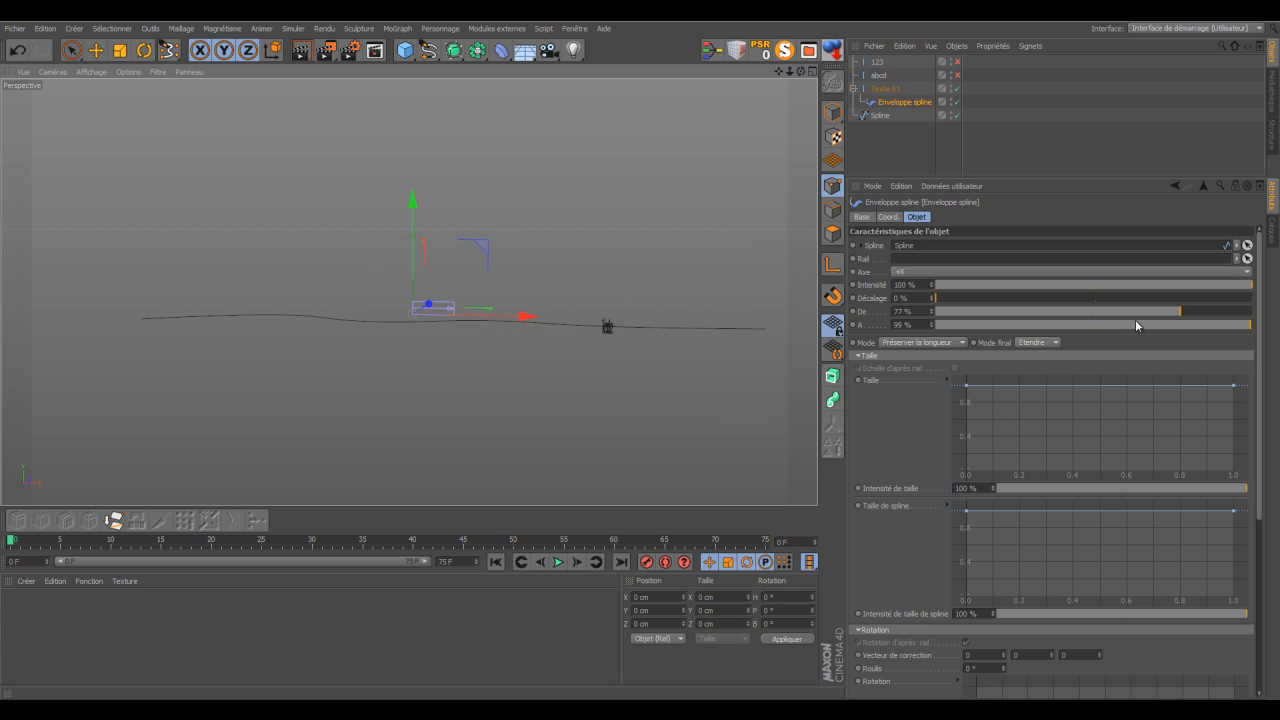
{"action": "left_click_drag", "start_coordinate": [1177, 310], "coordinate": [930, 318]}
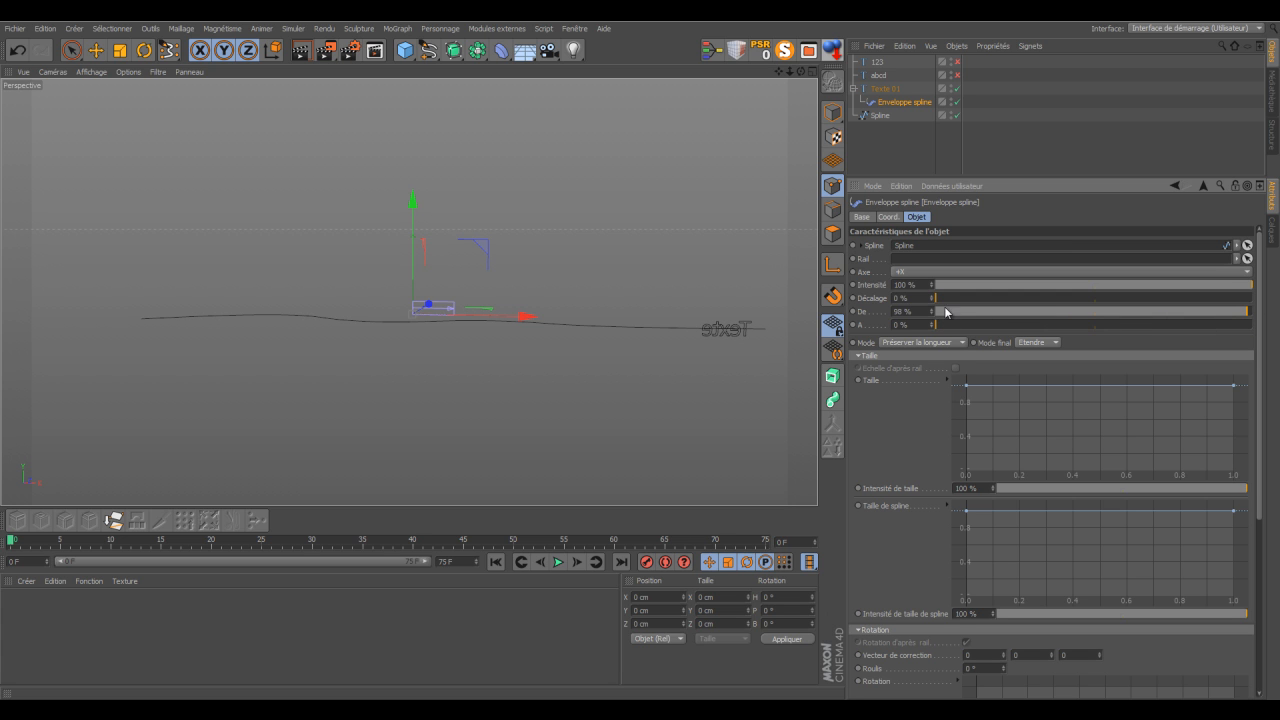
{"action": "left_click_drag", "start_coordinate": [1252, 314], "coordinate": [1272, 338]}
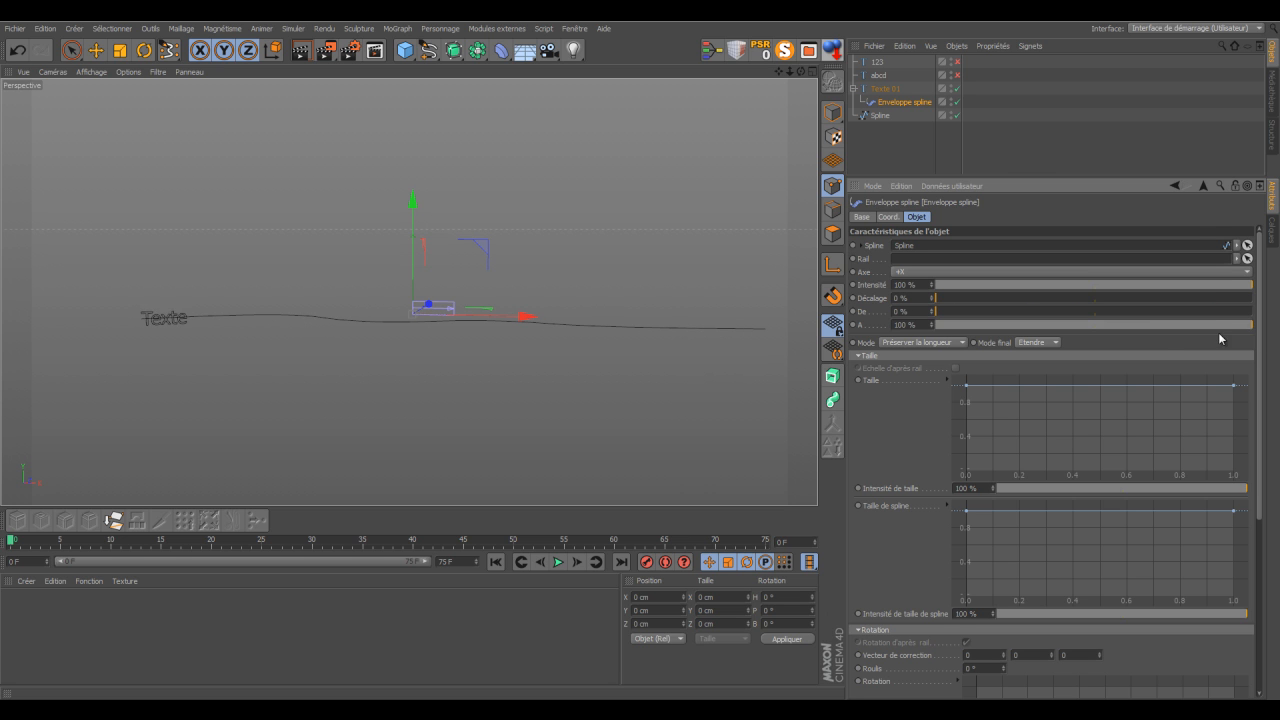
- Switch the deformer's mode back to Adapter à la spline and set A to 14 %
{"action": "left_click", "coordinate": [963, 344]}
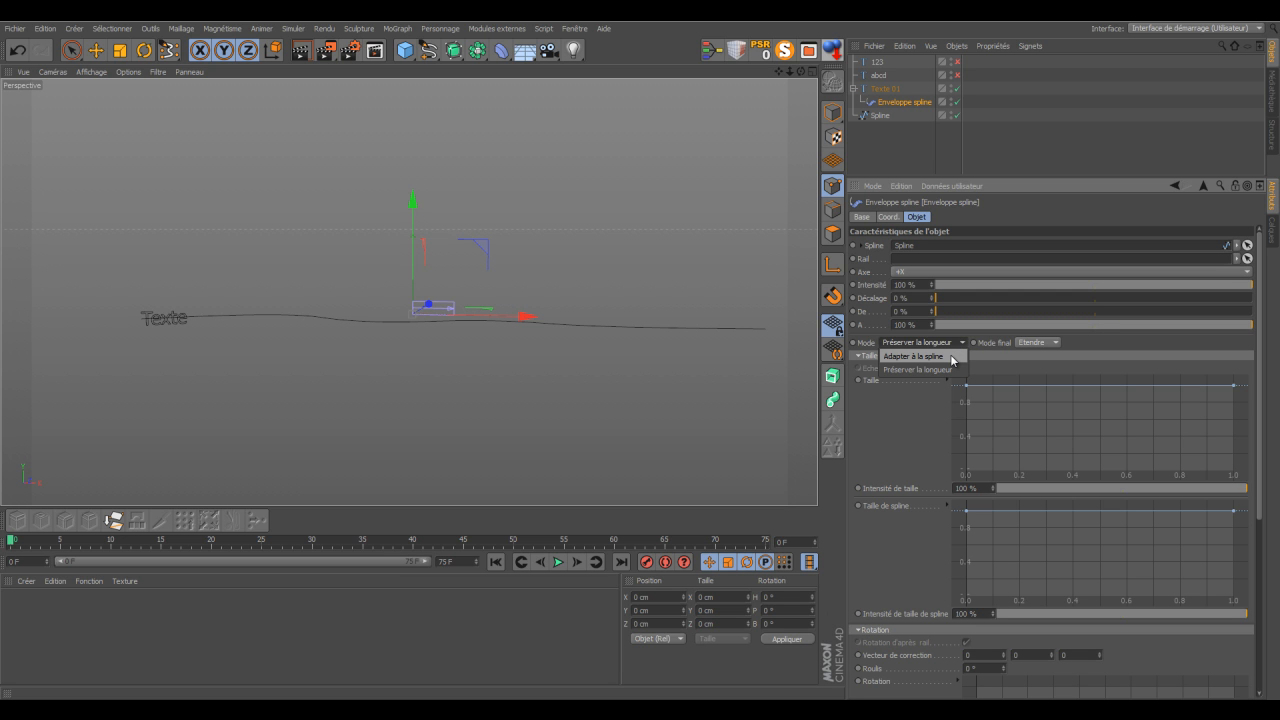
{"action": "left_click", "coordinate": [953, 357]}
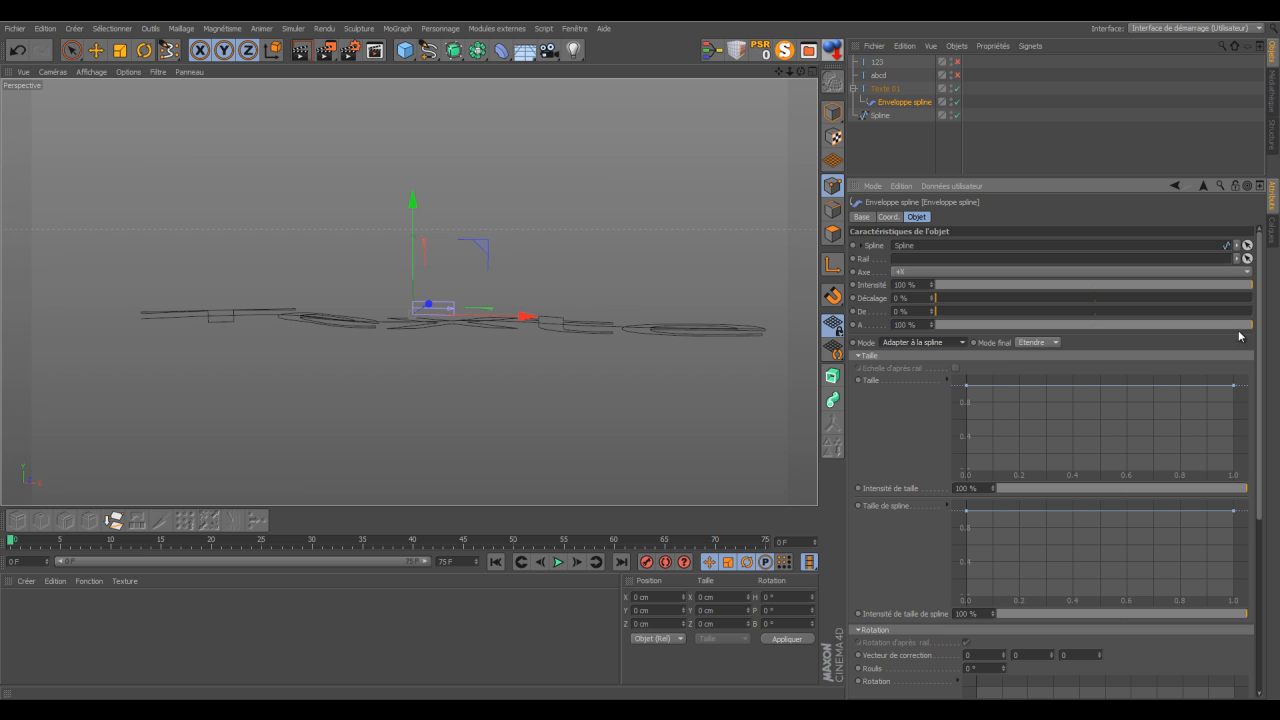
{"action": "left_click_drag", "start_coordinate": [1253, 324], "coordinate": [981, 318]}
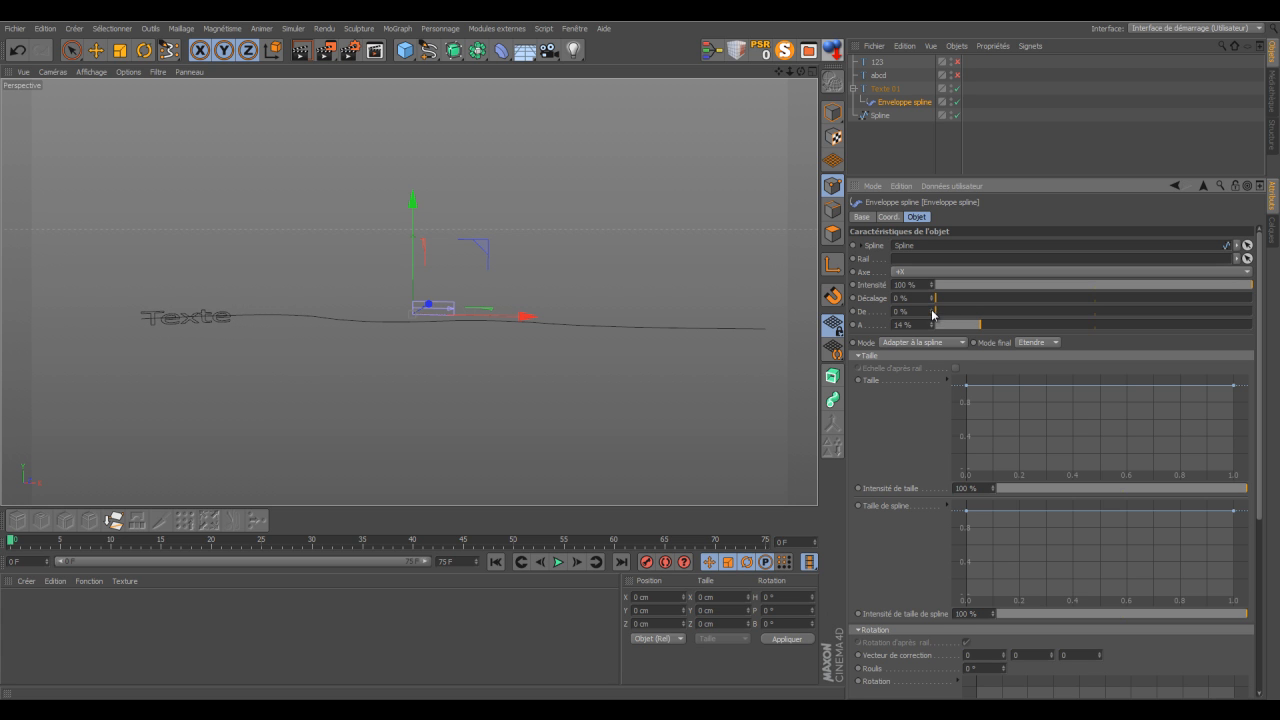
- Try the deformer's Intensité at 0 % and 36 %, finishing at 100 %
{"action": "left_click", "coordinate": [885, 89]}
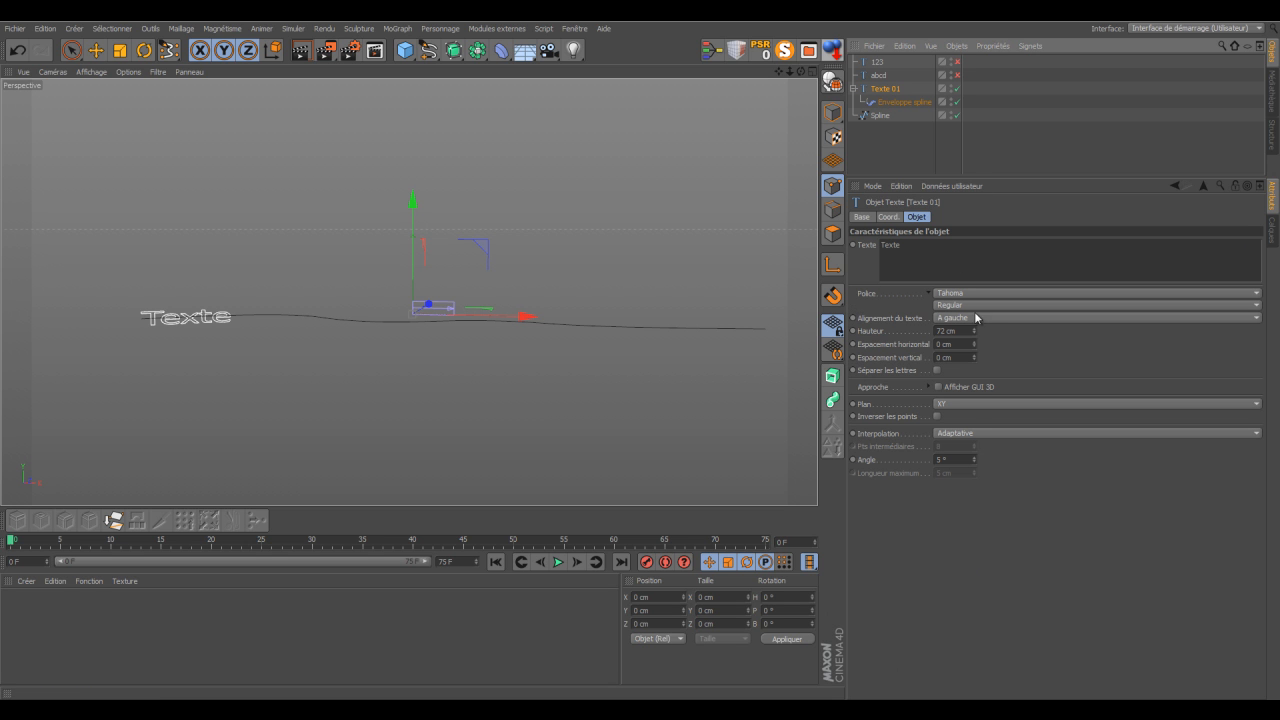
{"action": "left_click", "coordinate": [903, 102]}
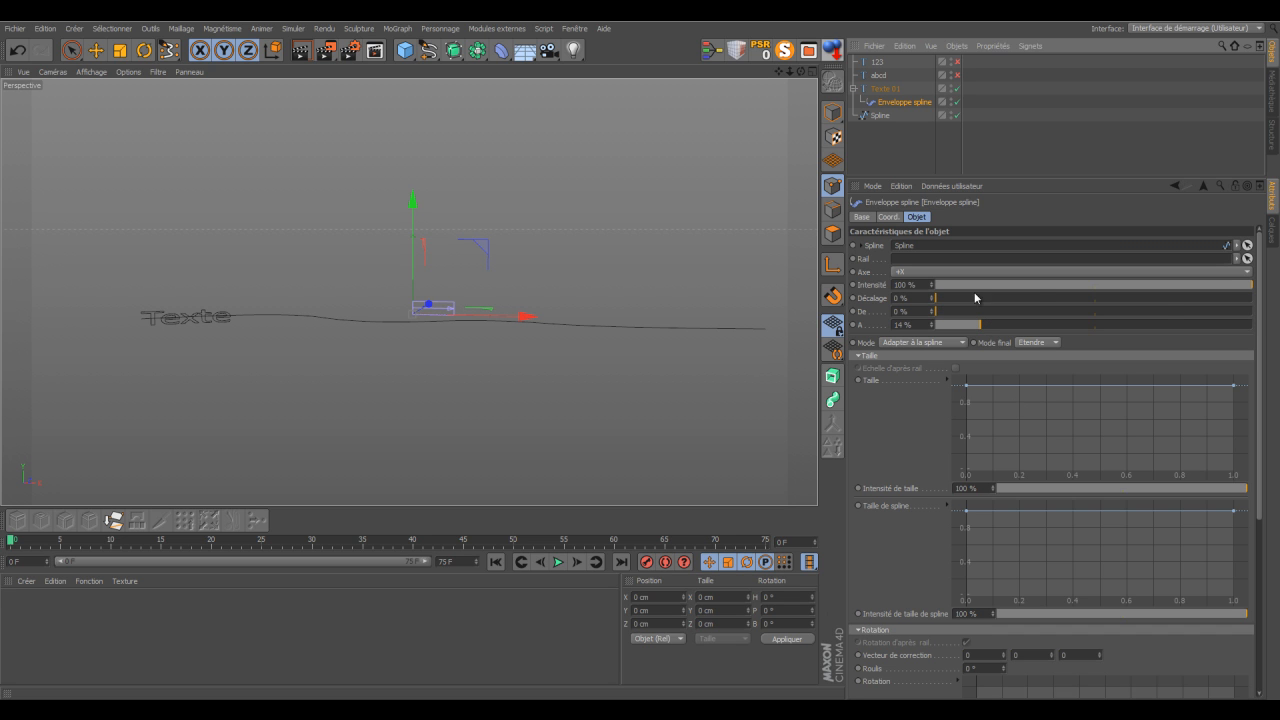
{"action": "left_click_drag", "start_coordinate": [1253, 286], "coordinate": [929, 286]}
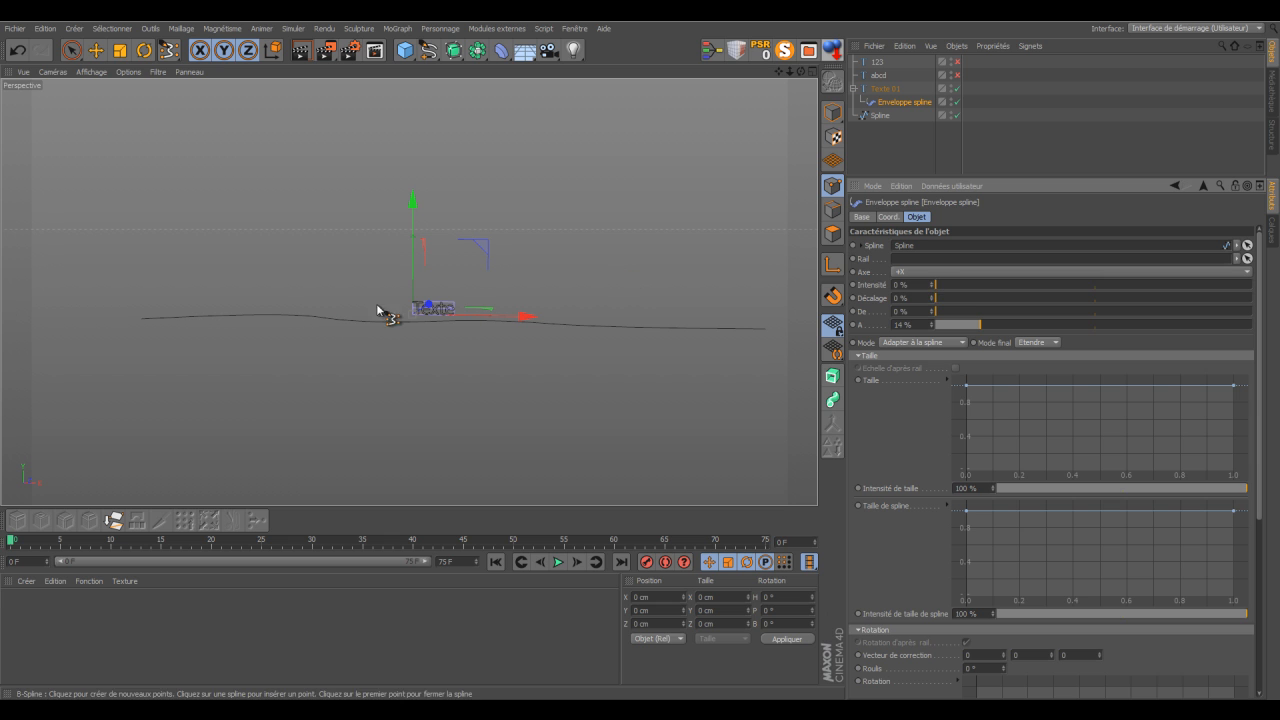
{"action": "left_click_drag", "start_coordinate": [939, 286], "coordinate": [1050, 281]}
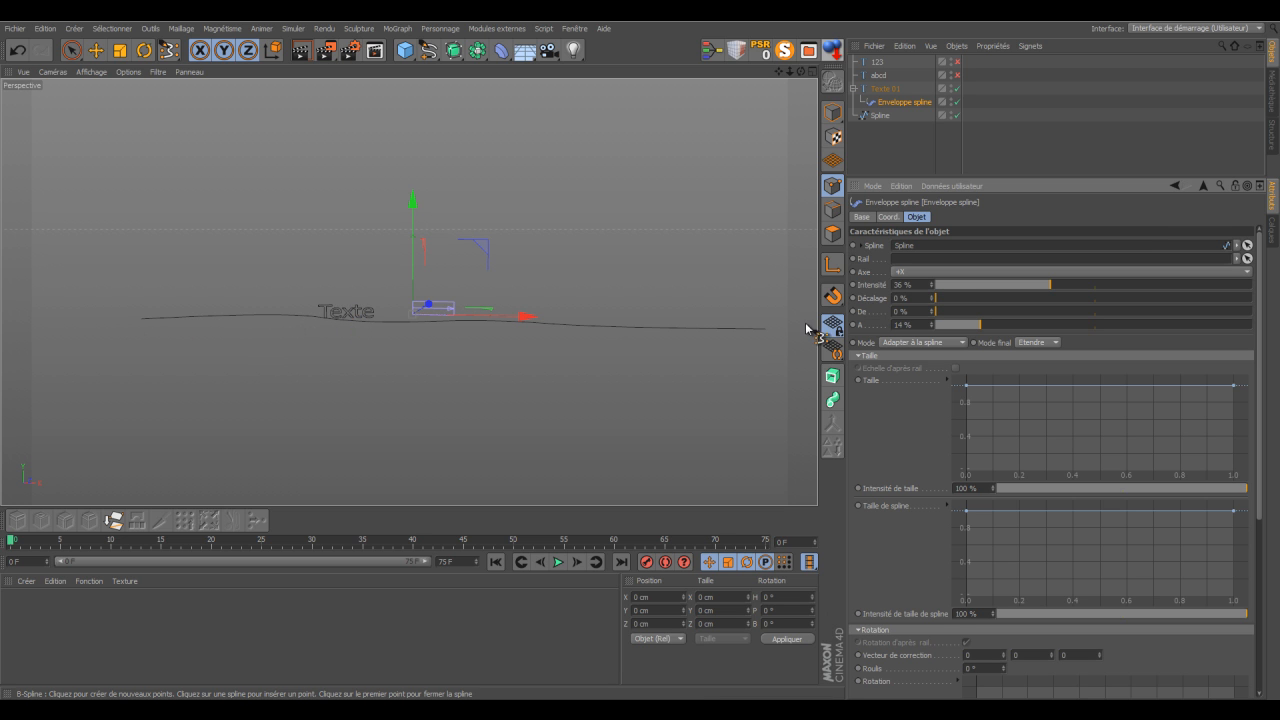
{"action": "left_click_drag", "start_coordinate": [1047, 286], "coordinate": [1258, 288]}
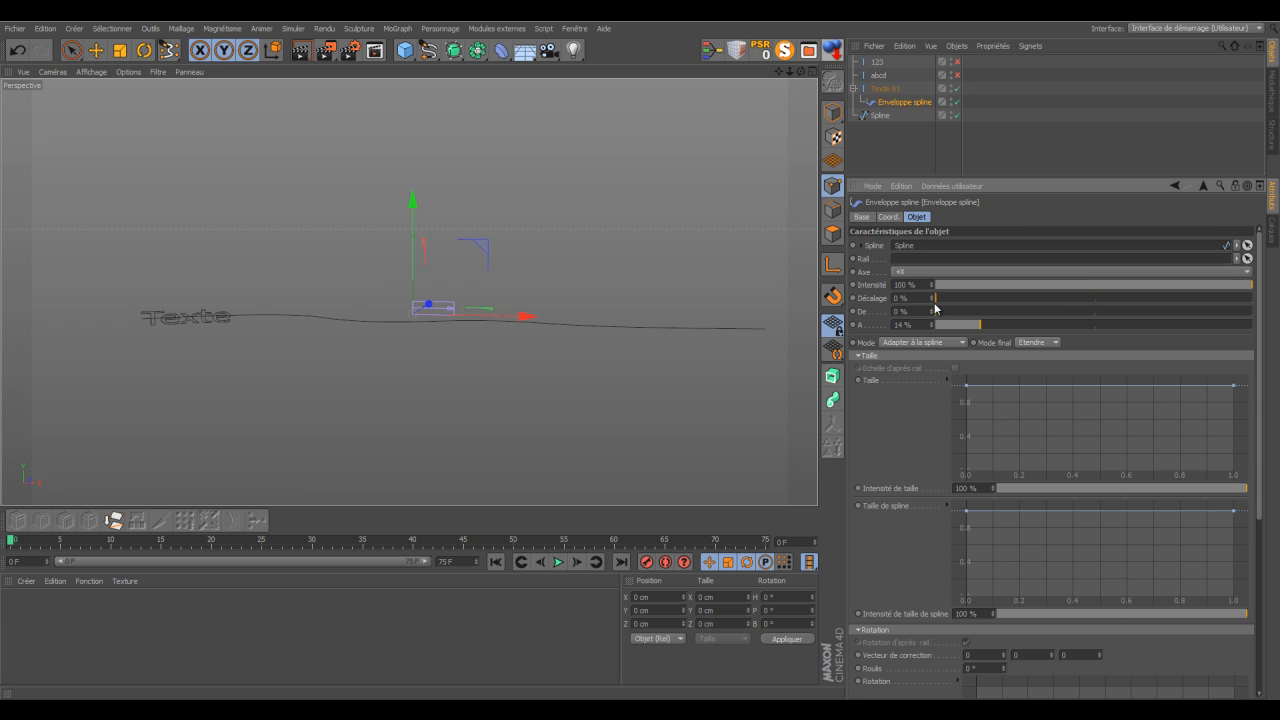
- Shift the text along the spline with Décalage at 95 % and set Mode final to Clamper
{"action": "left_click_drag", "start_coordinate": [936, 298], "coordinate": [1238, 320]}
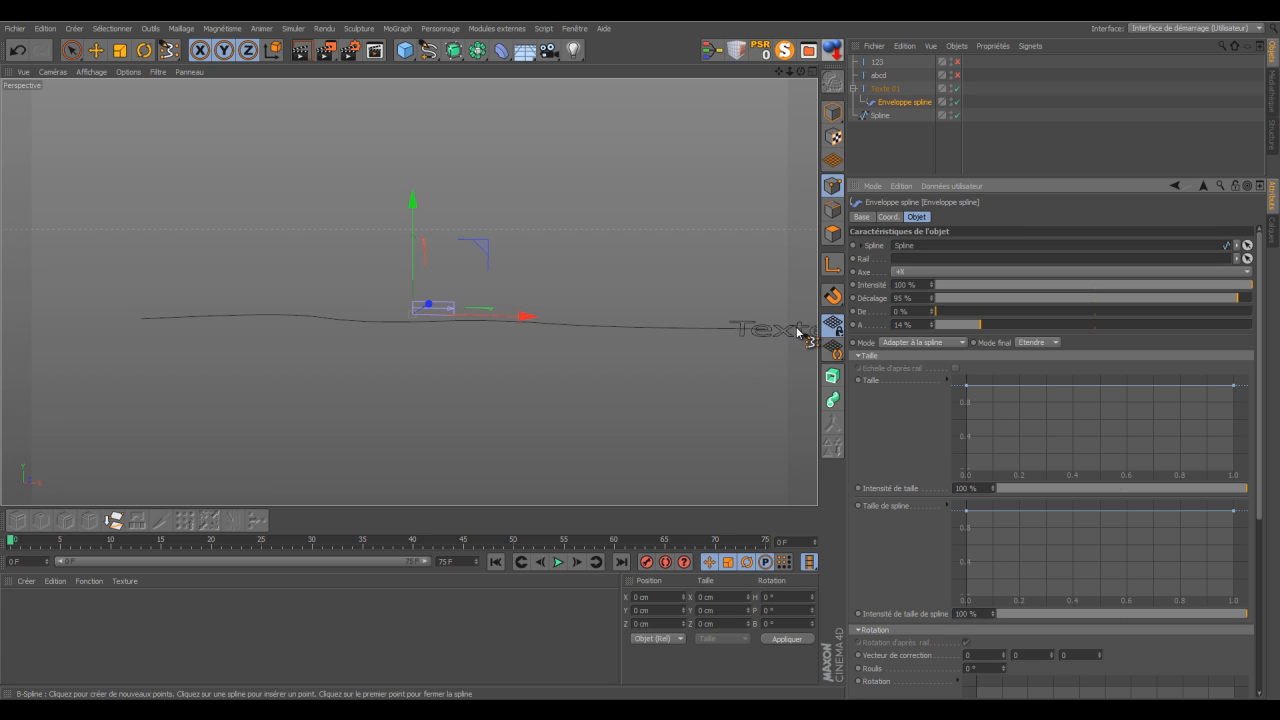
{"action": "left_click", "coordinate": [1056, 343]}
{"action": "left_click", "coordinate": [1047, 355]}
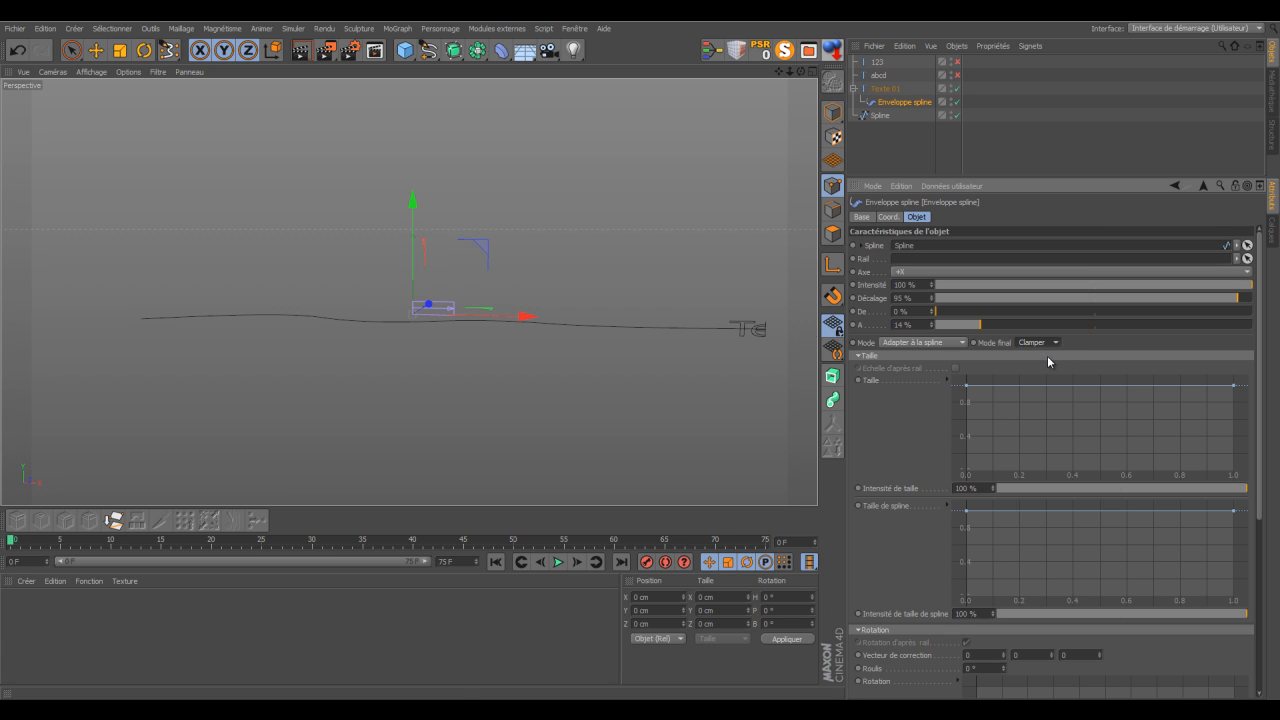
- Try the Préserver la longueur mode with the clamped end, taking A from 1 % to 100 %
{"action": "left_click_drag", "start_coordinate": [980, 325], "coordinate": [941, 326]}
{"action": "left_click", "coordinate": [966, 344]}
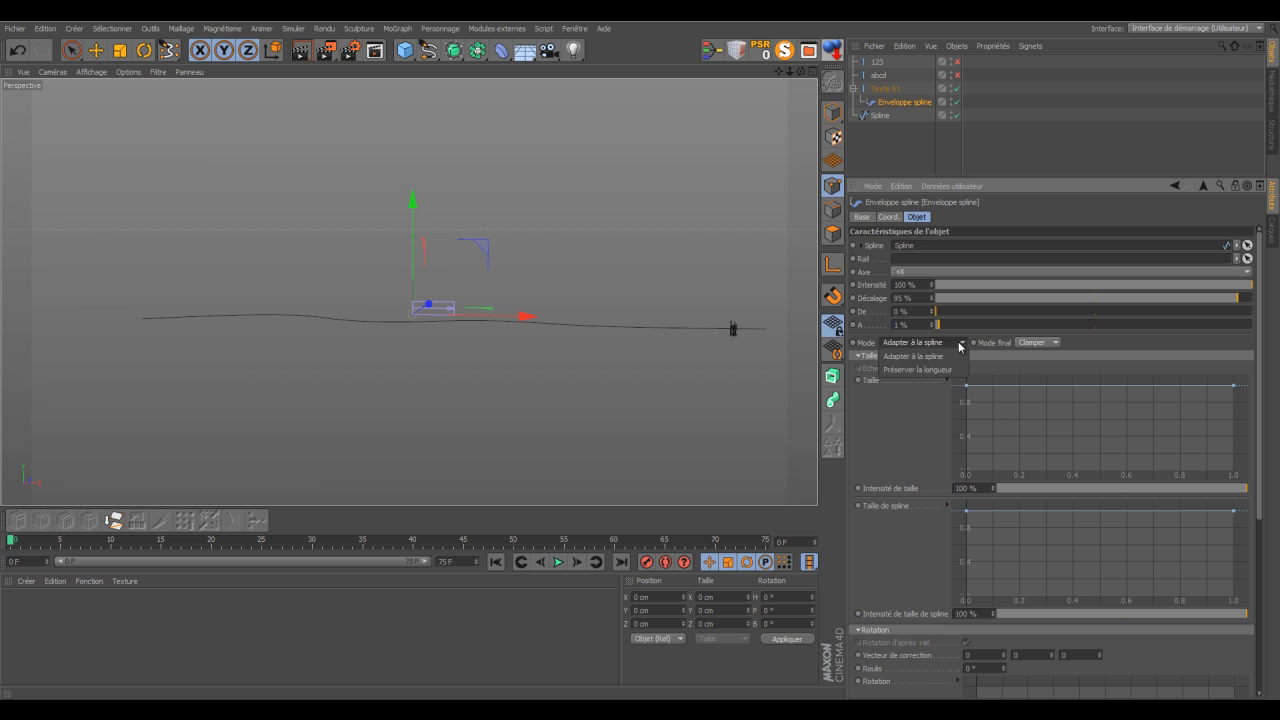
{"action": "left_click", "coordinate": [949, 370]}
{"action": "left_click_drag", "start_coordinate": [943, 325], "coordinate": [1254, 363]}
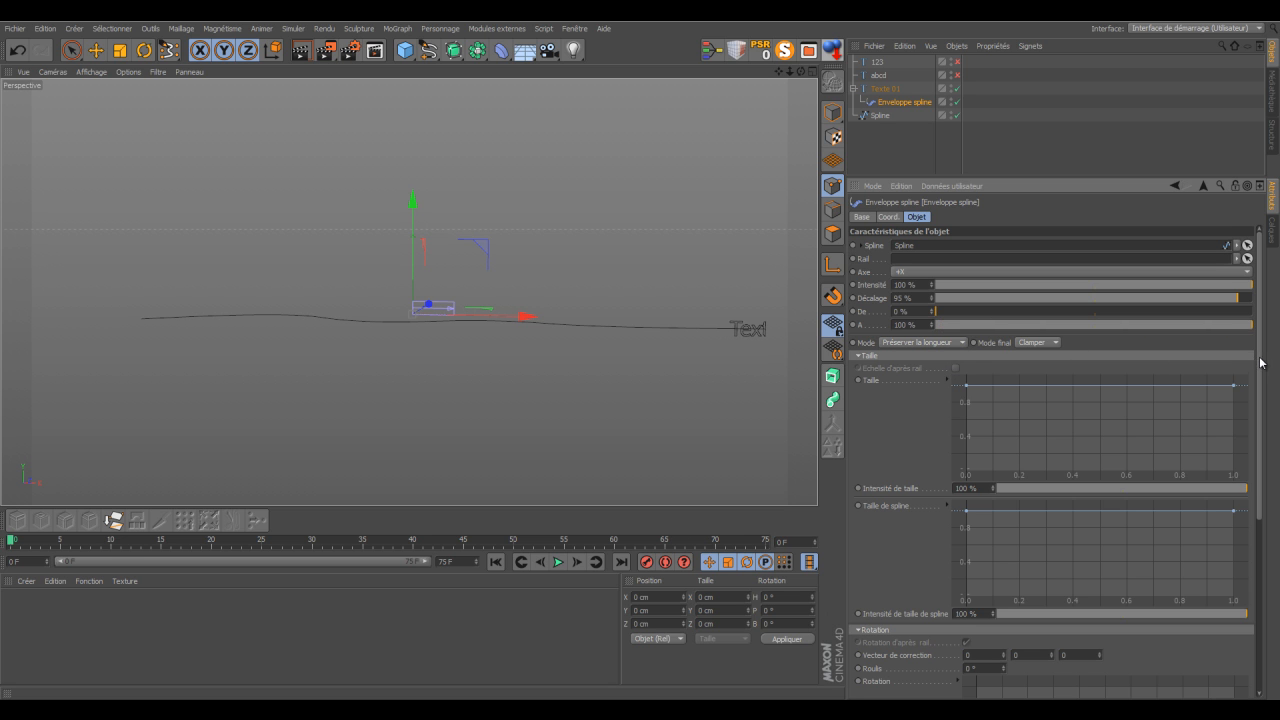
- Set the deformer's mode to Adapter à la spline, Mode final to Etendre and A to 9 %
{"action": "left_click", "coordinate": [963, 342]}
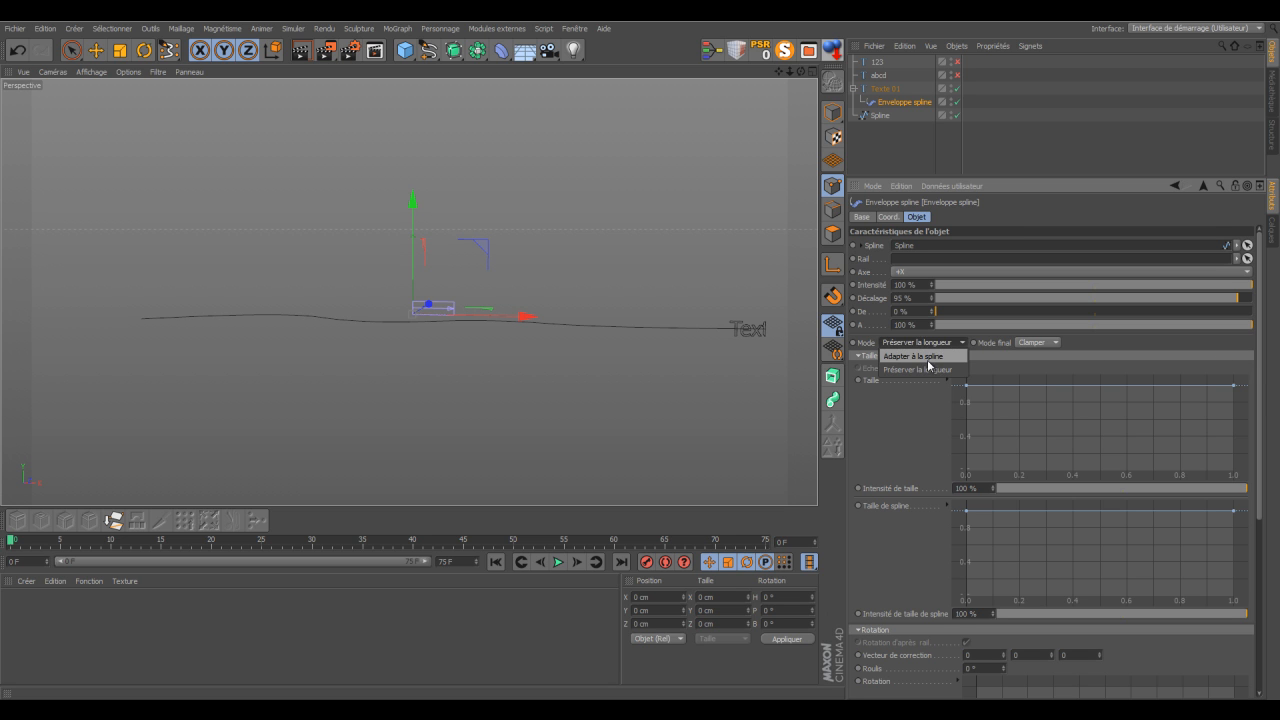
{"action": "left_click", "coordinate": [933, 357]}
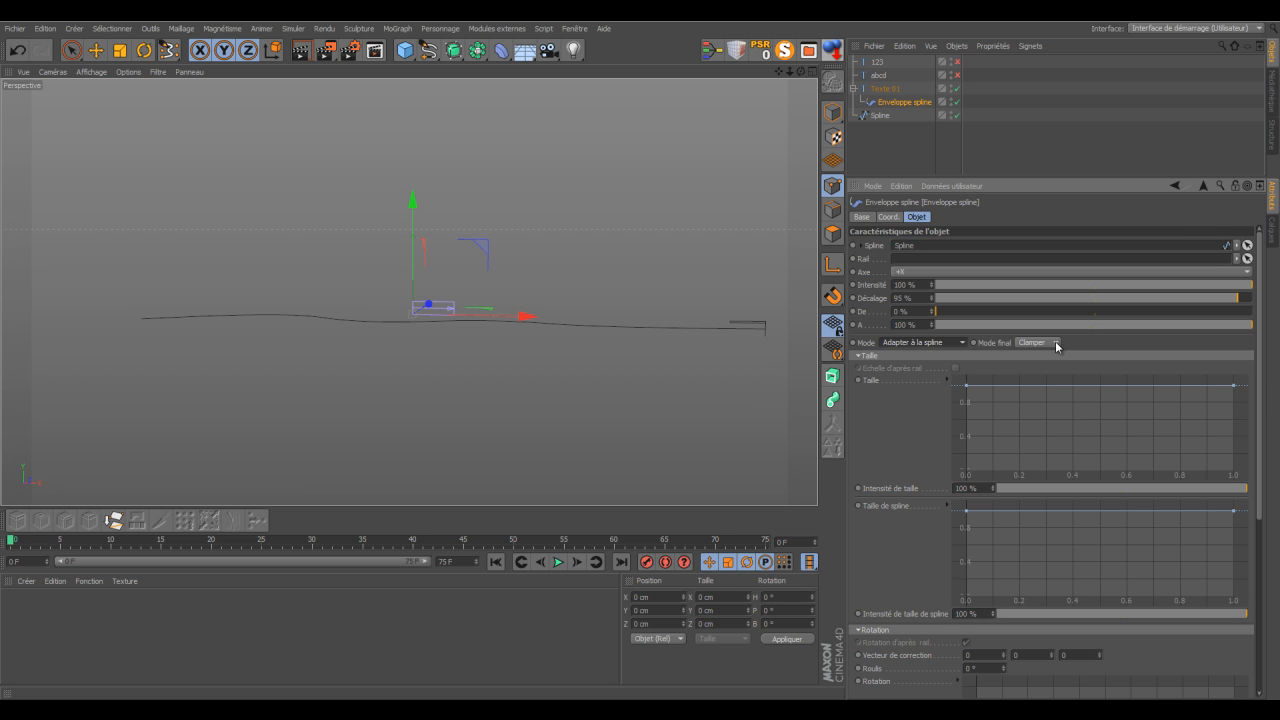
{"action": "left_click", "coordinate": [1057, 346]}
{"action": "left_click", "coordinate": [1050, 368]}
{"action": "left_click_drag", "start_coordinate": [1248, 328], "coordinate": [965, 327]}
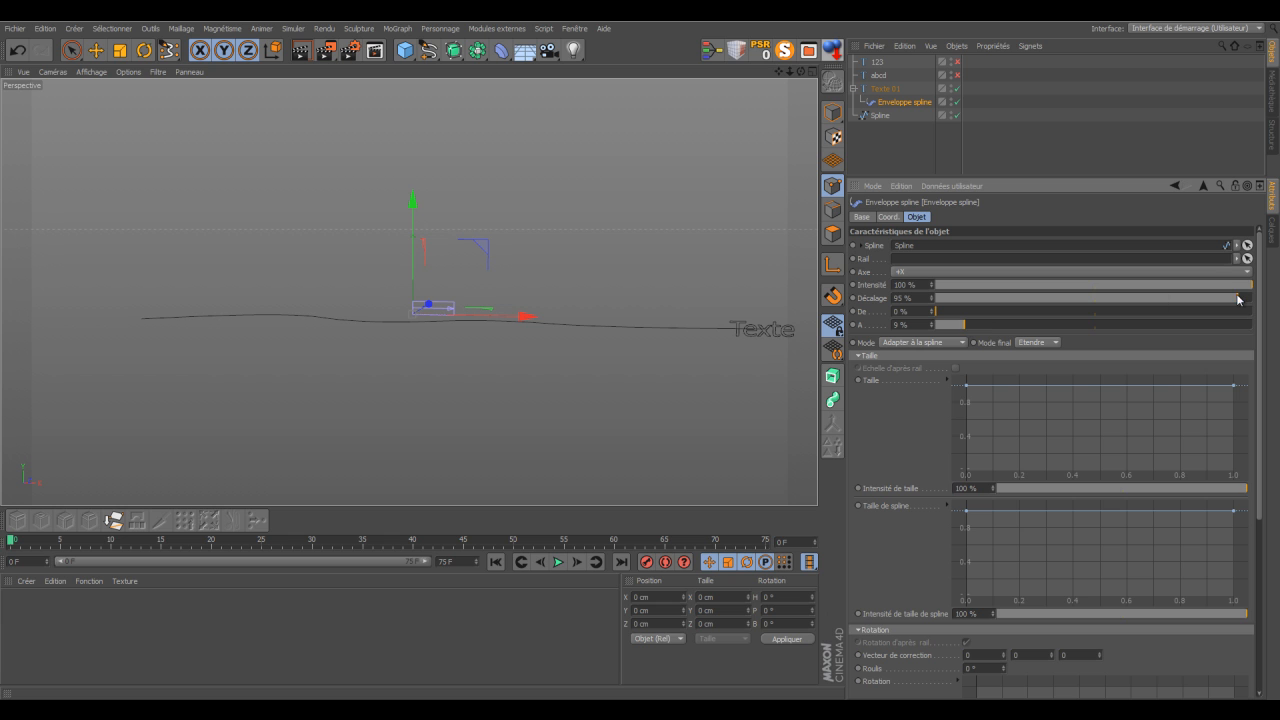
- Set Mode final to Clamper with Décalage at 100 %, and return Décalage to 0 %
{"action": "mouse_move", "coordinate": [1237, 300]}
{"action": "left_mouse_down"}
{"action": "mouse_move", "coordinate": [1198, 298]}
{"action": "mouse_move", "coordinate": [1262, 304]}
{"action": "left_mouse_up"}
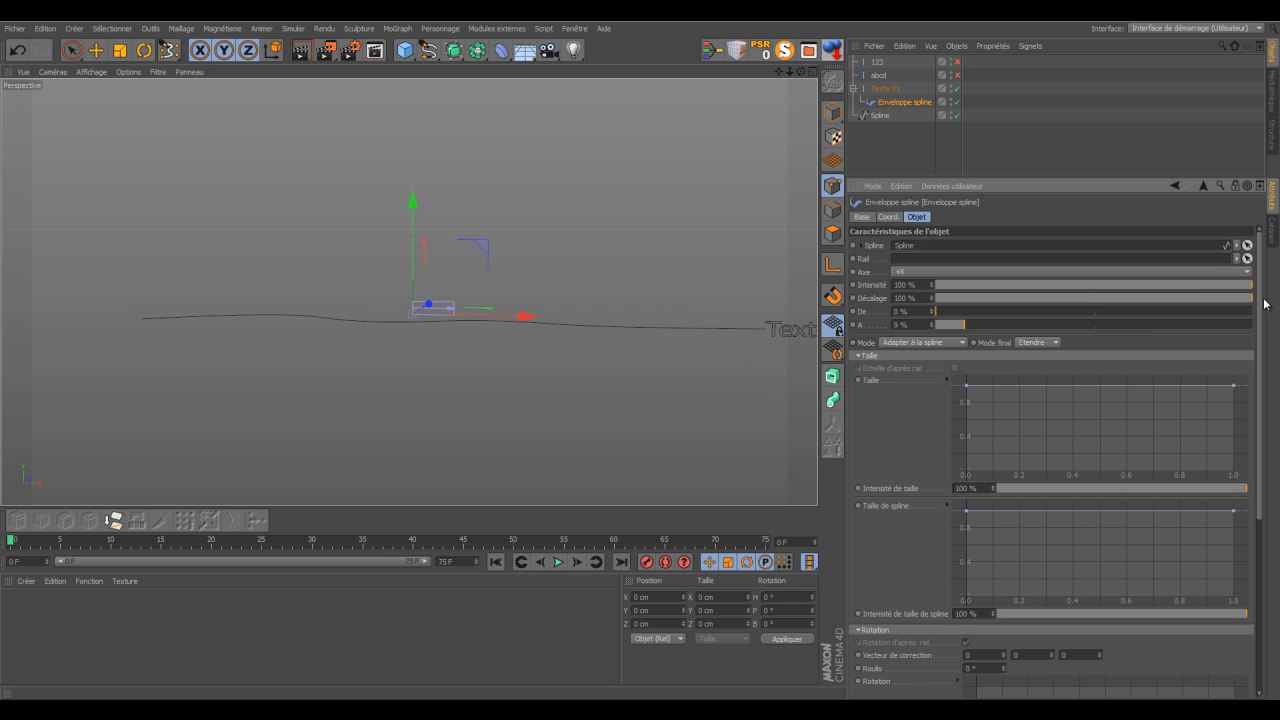
{"action": "left_click", "coordinate": [1058, 345]}
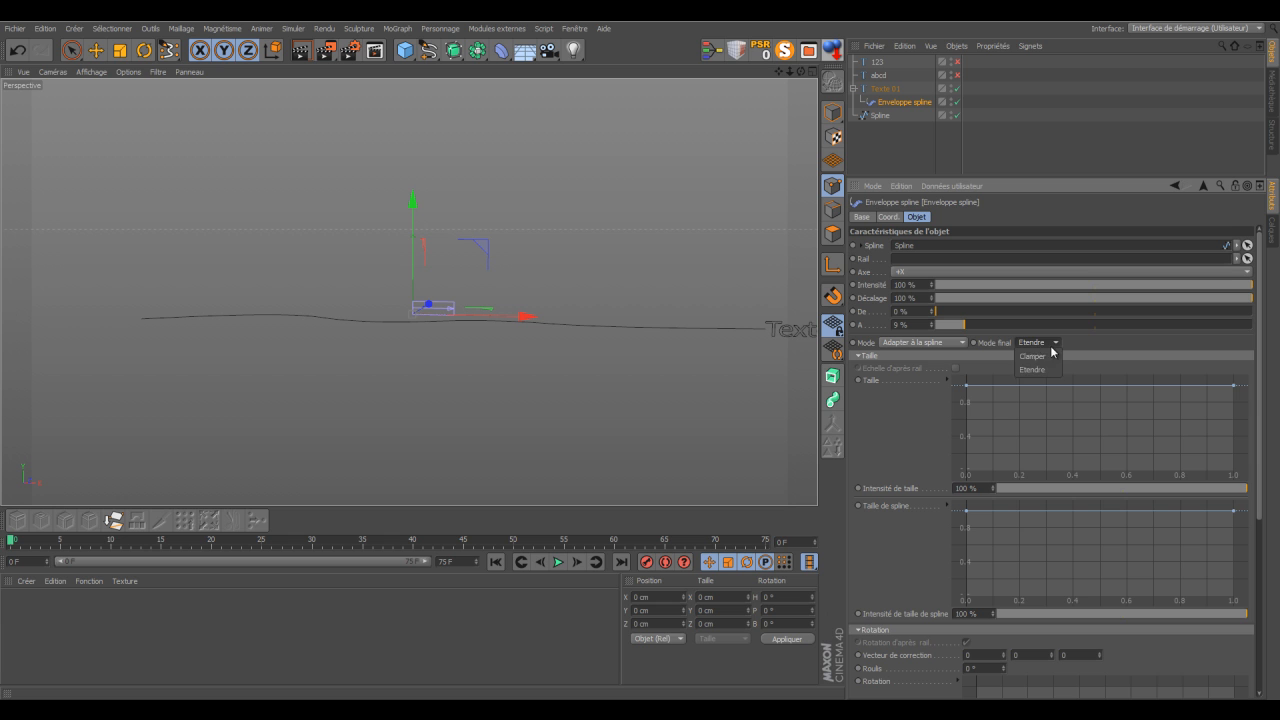
{"action": "left_click", "coordinate": [1046, 357]}
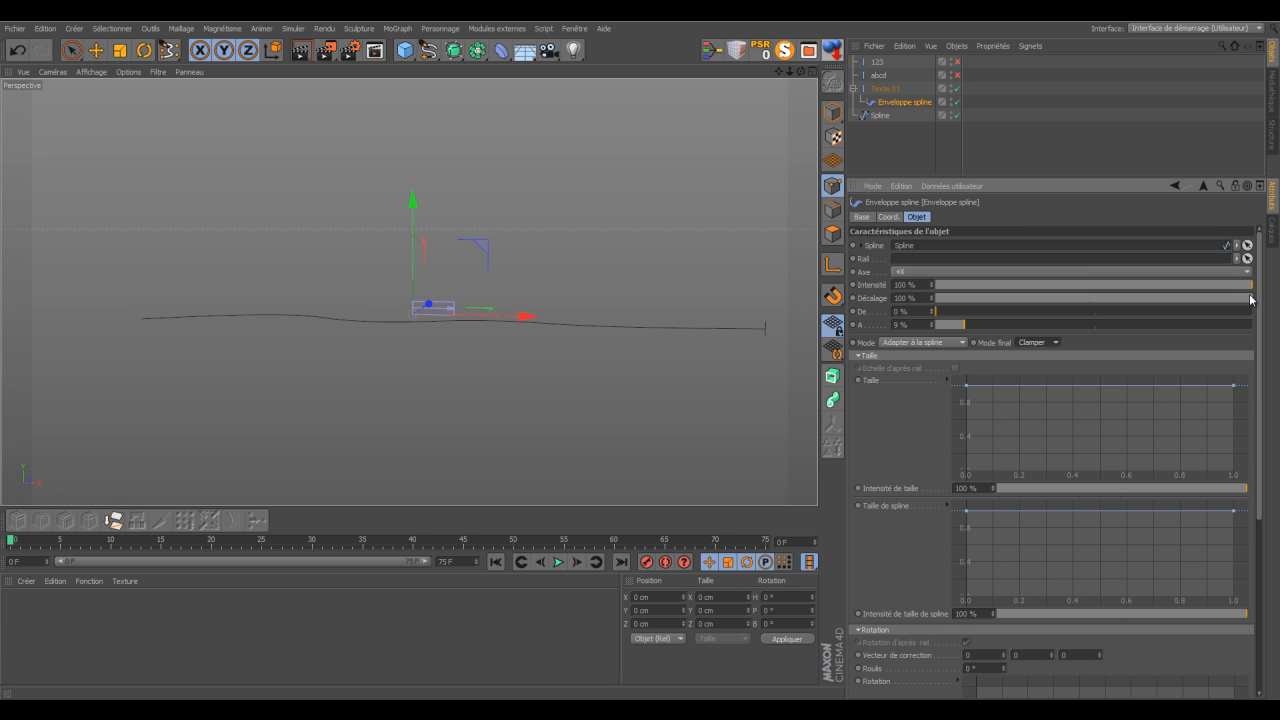
{"action": "left_click_drag", "start_coordinate": [1253, 298], "coordinate": [935, 300]}
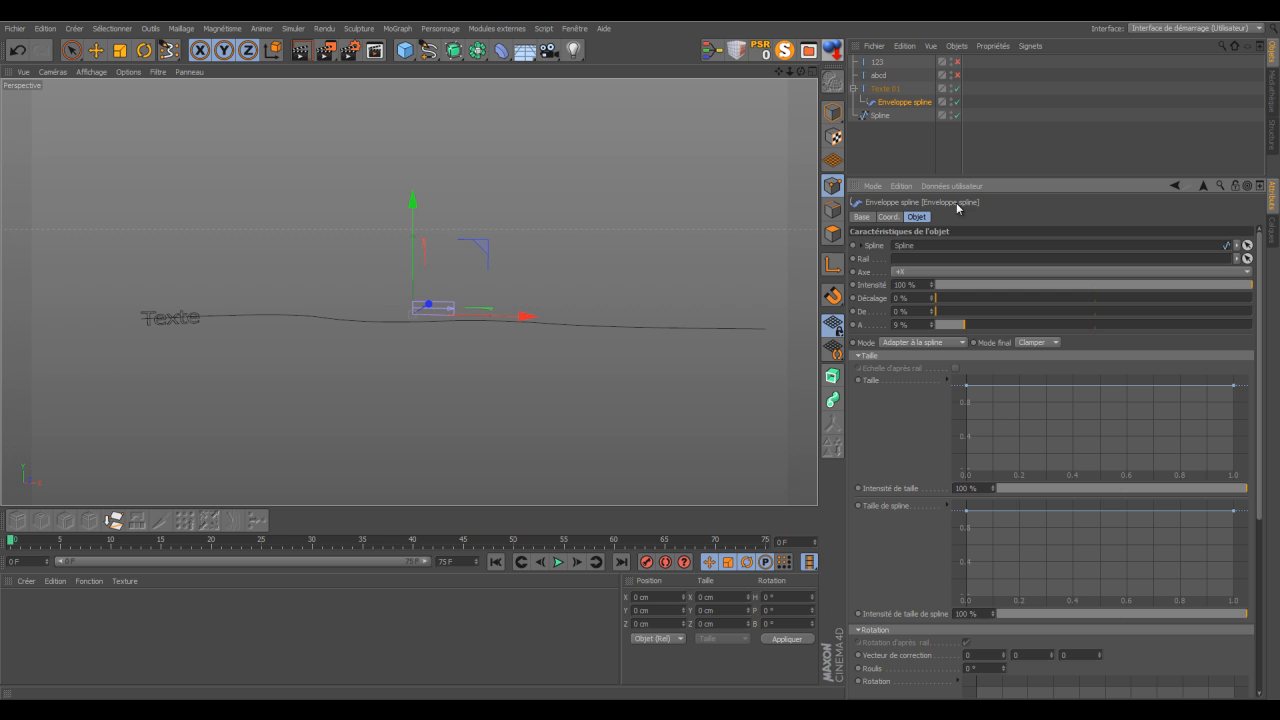
- Review the spline wrap deformer's basic and coordinate properties, and return to its object properties
{"action": "left_click", "coordinate": [862, 218]}
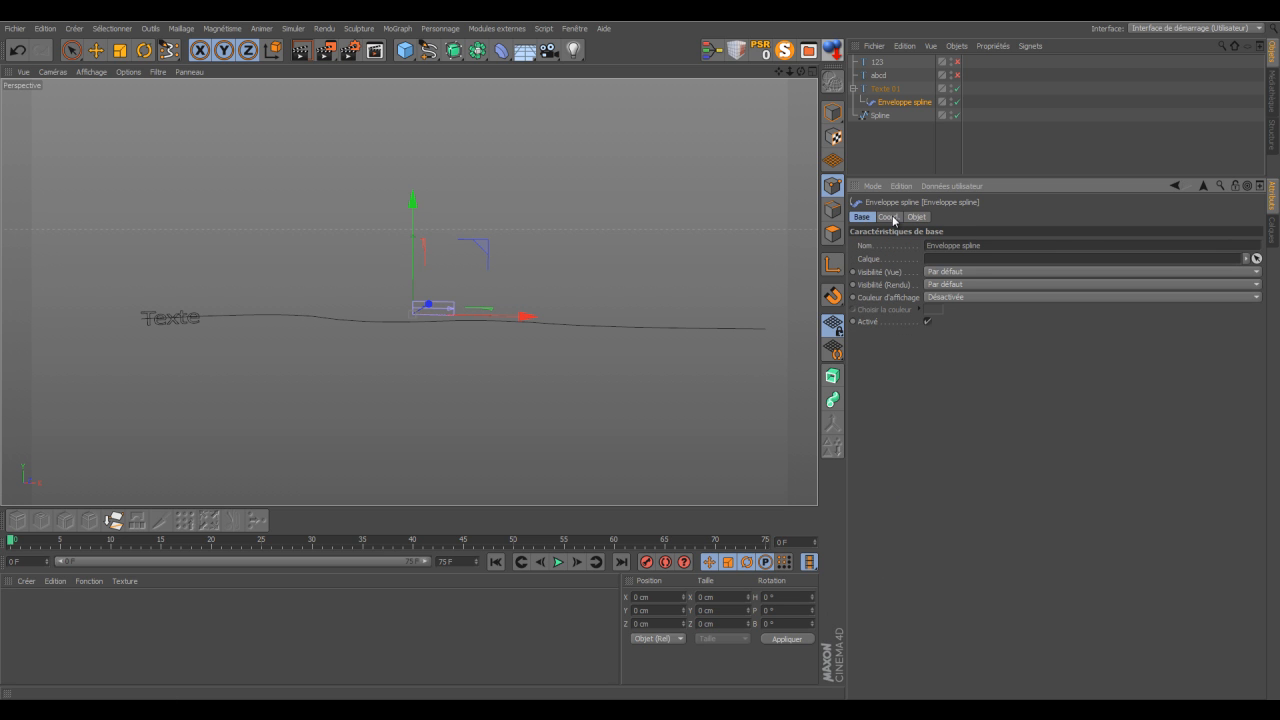
{"action": "left_click", "coordinate": [889, 217]}
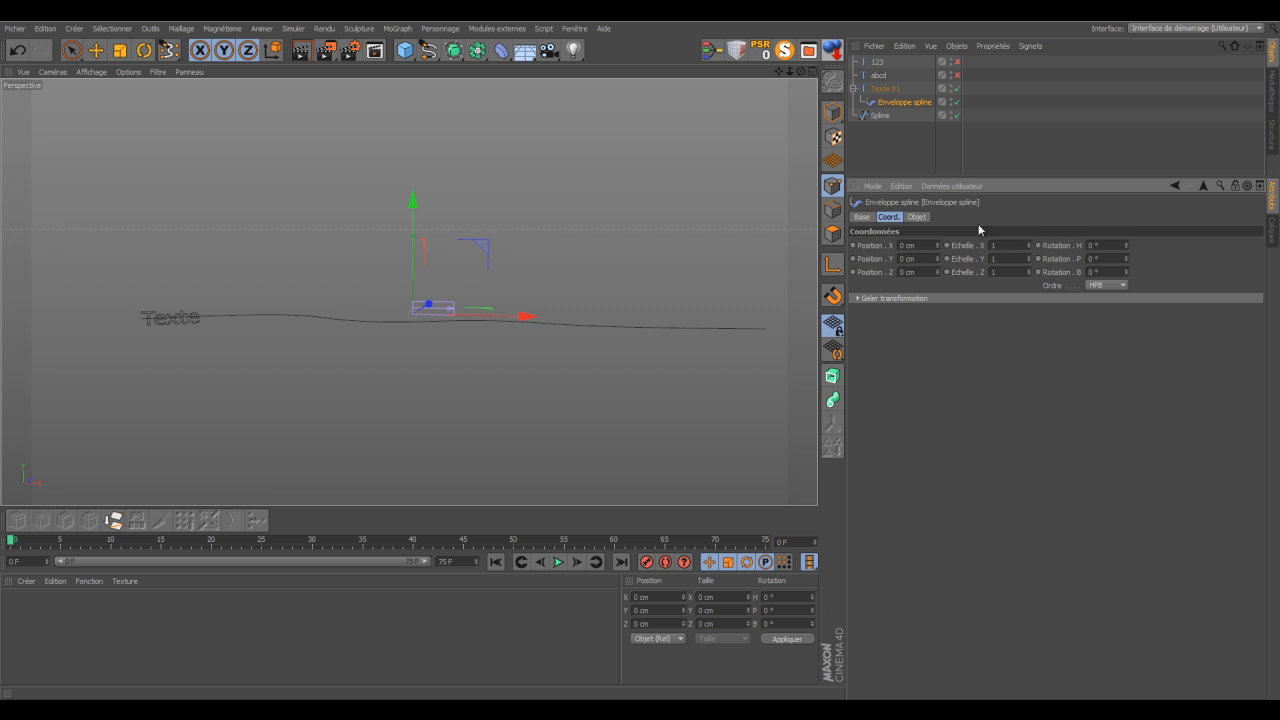
{"action": "left_click", "coordinate": [916, 218]}
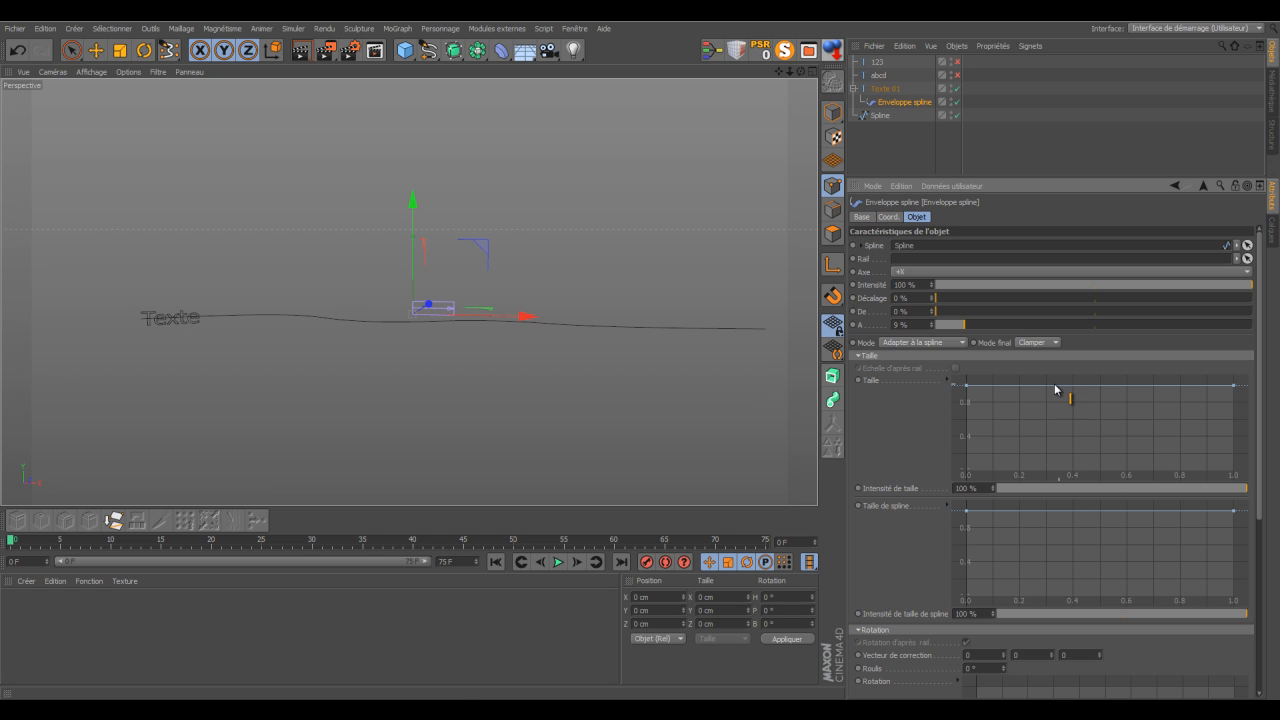
- Lower the Taille curve's start point to about 0.2 and test the tapered text with a Décalage sweep
{"action": "left_click_drag", "start_coordinate": [788, 72], "coordinate": [640, 358]}
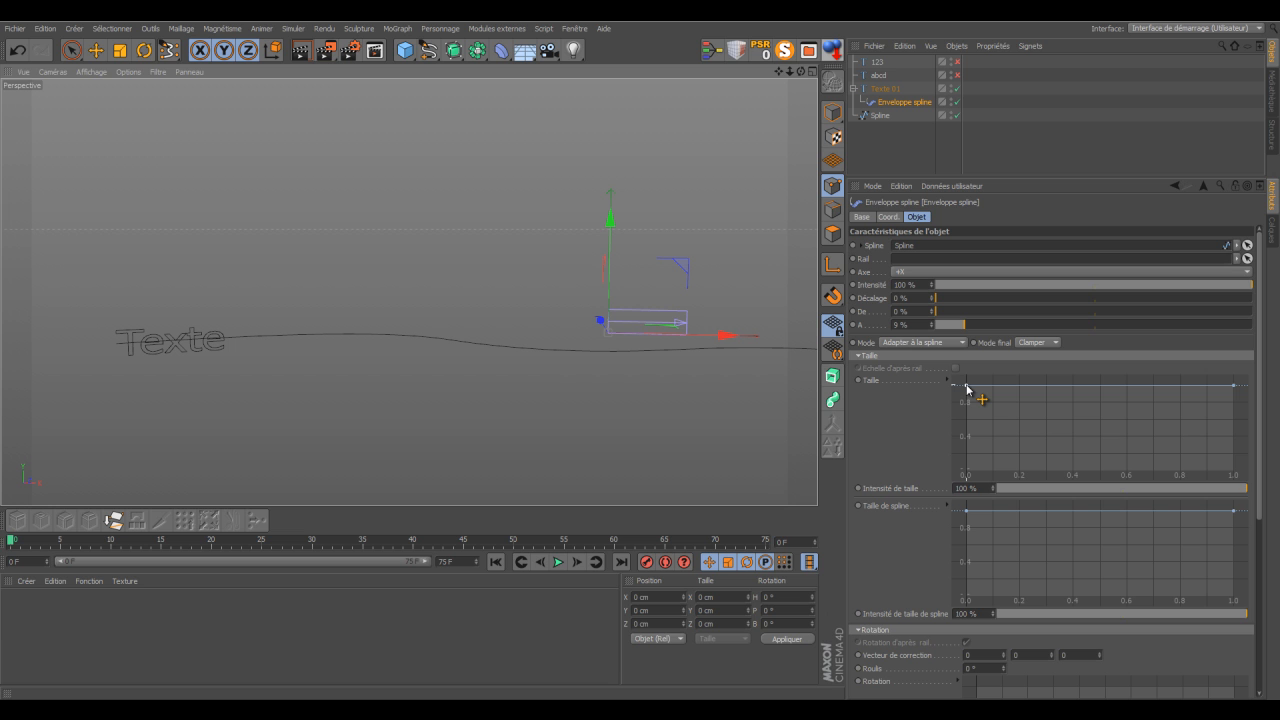
{"action": "left_click_drag", "start_coordinate": [967, 387], "coordinate": [969, 456]}
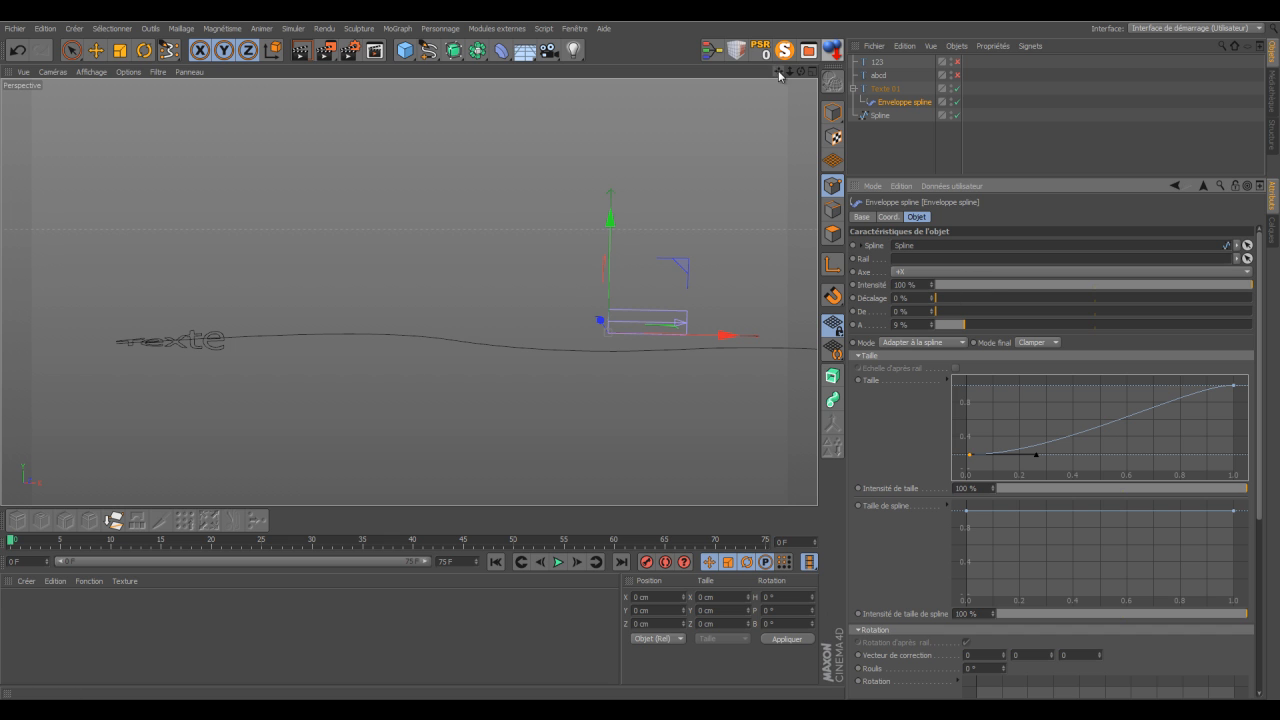
{"action": "left_click_drag", "start_coordinate": [789, 71], "coordinate": [785, 103]}
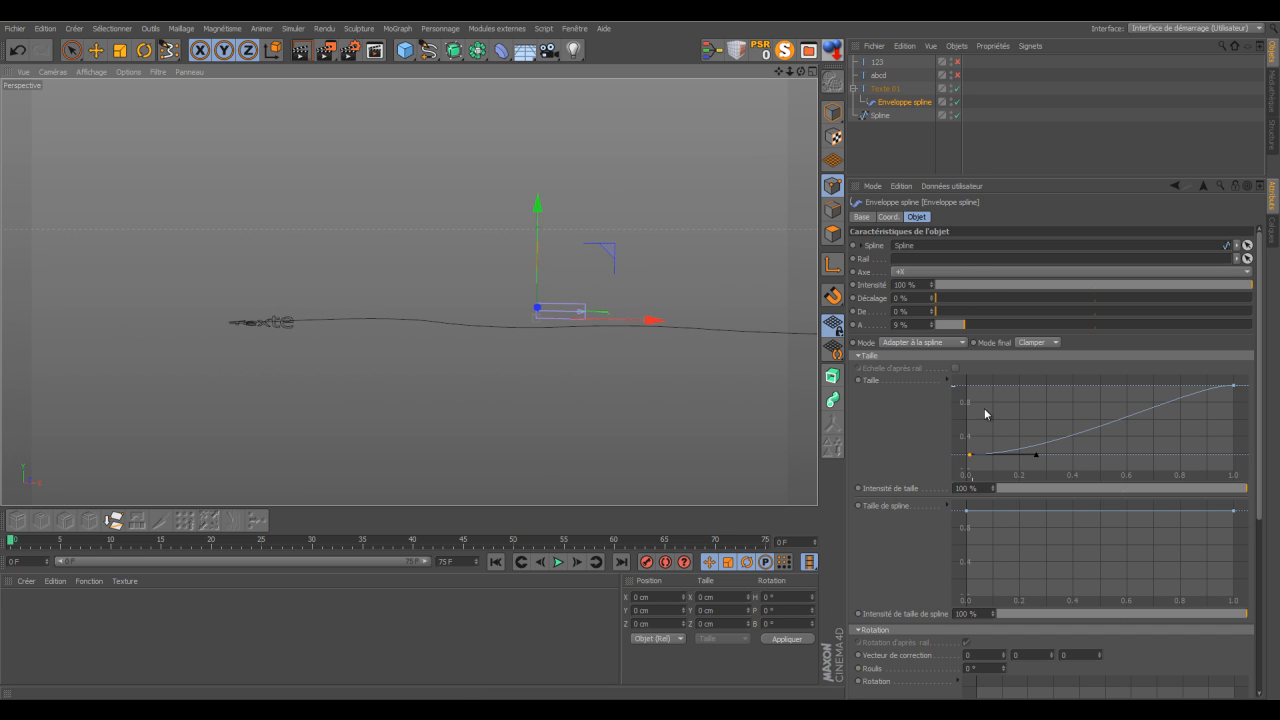
{"action": "left_click_drag", "start_coordinate": [937, 298], "coordinate": [916, 280]}
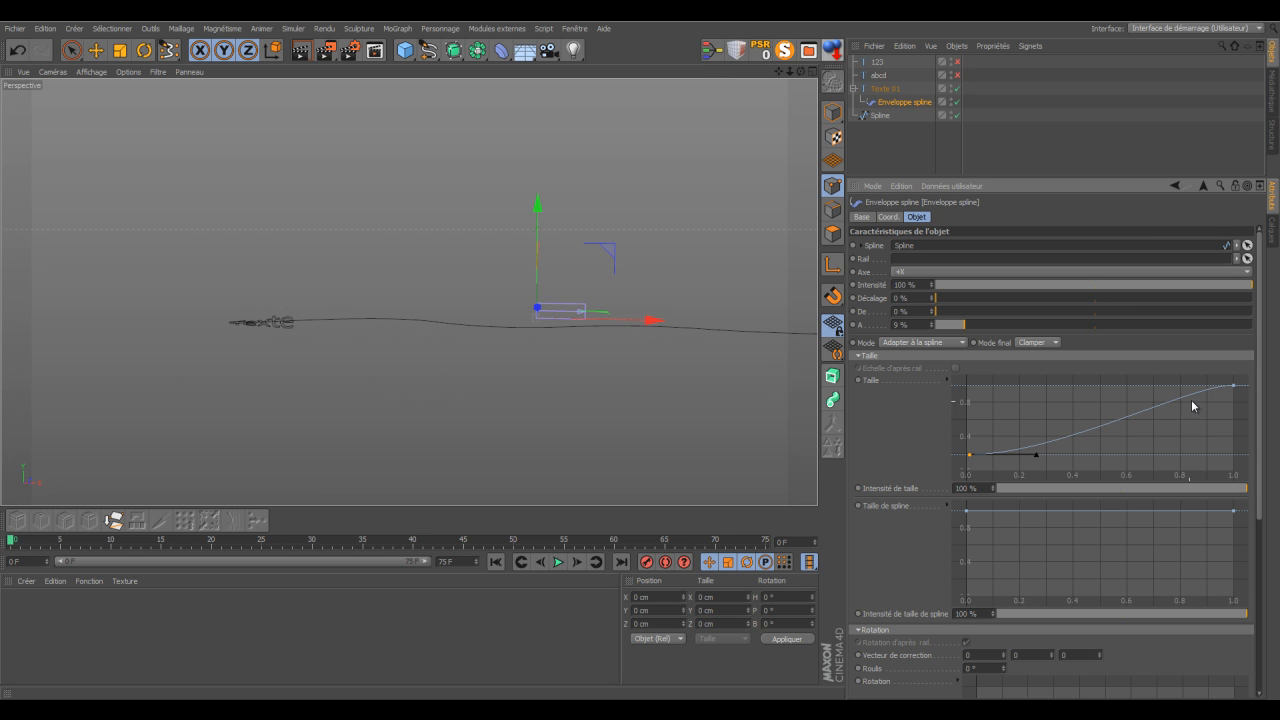
- Lower the Taille curve's end point to about 0.2 and add a middle point at about 0.5, raised to 1
{"action": "left_click_drag", "start_coordinate": [1234, 385], "coordinate": [1236, 455]}
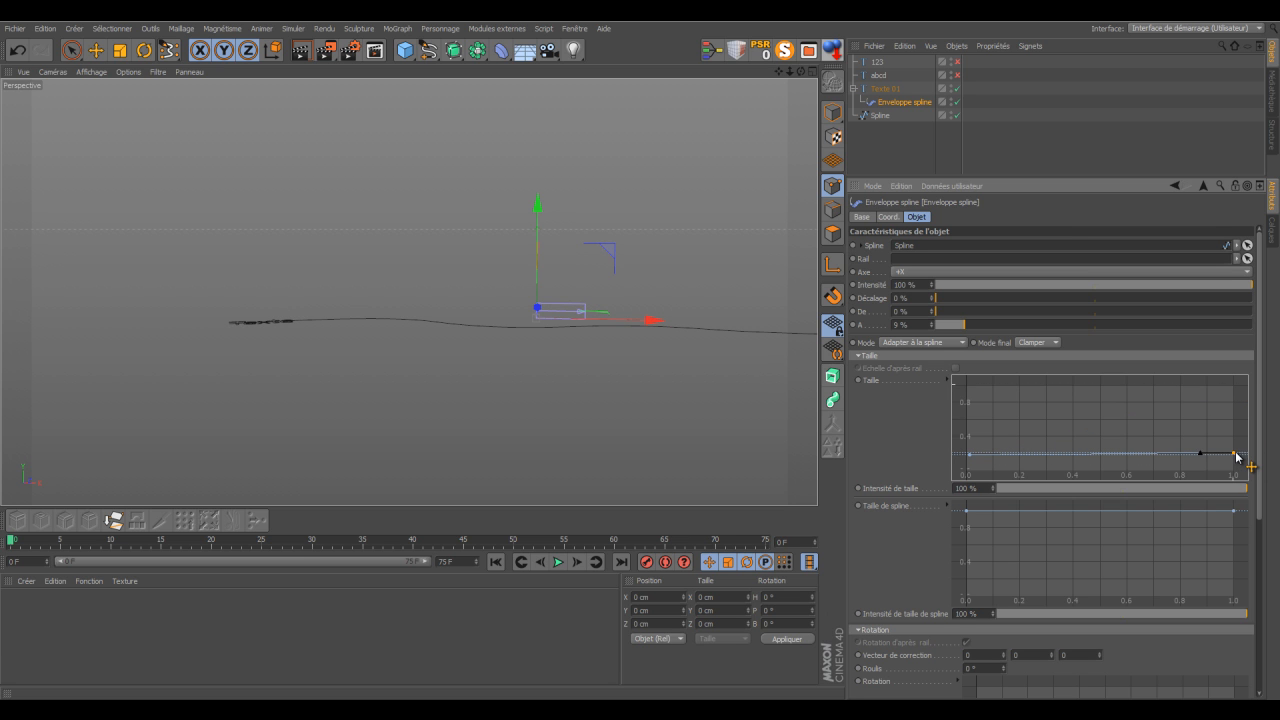
{"action": "left_click", "coordinate": [1097, 454], "text": "ctrl"}
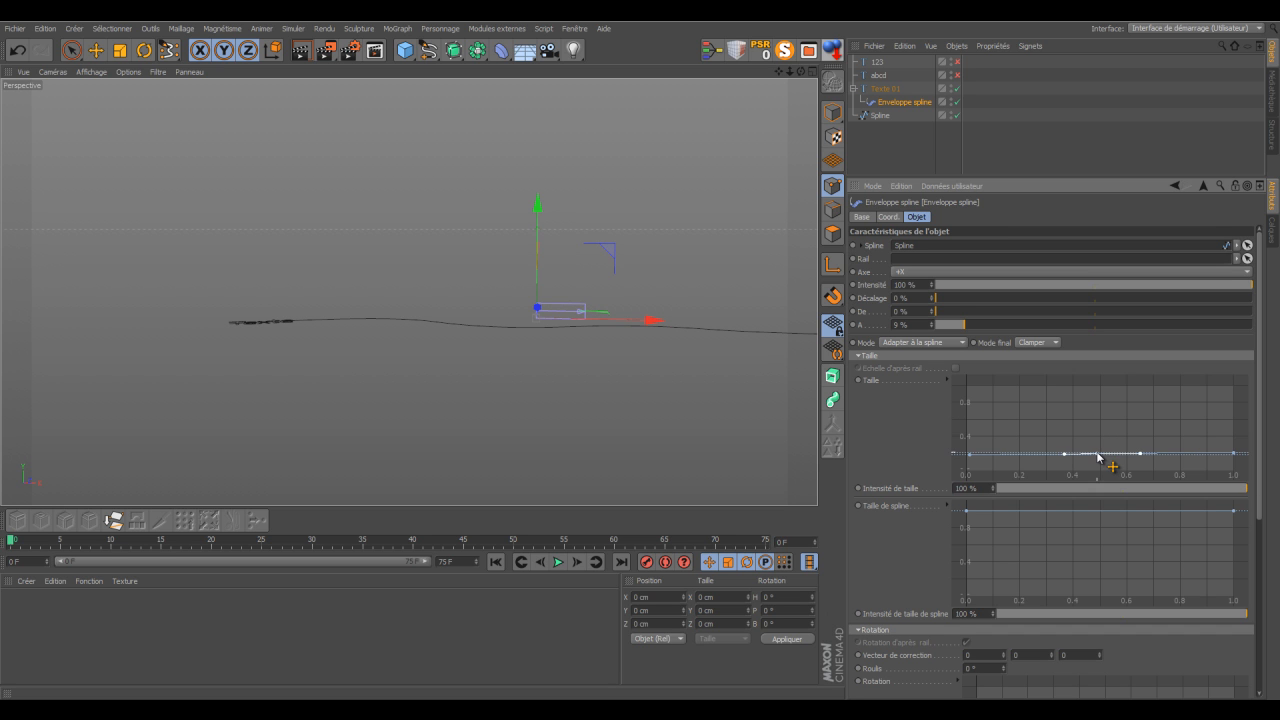
{"action": "left_click_drag", "start_coordinate": [1097, 454], "coordinate": [1098, 385]}
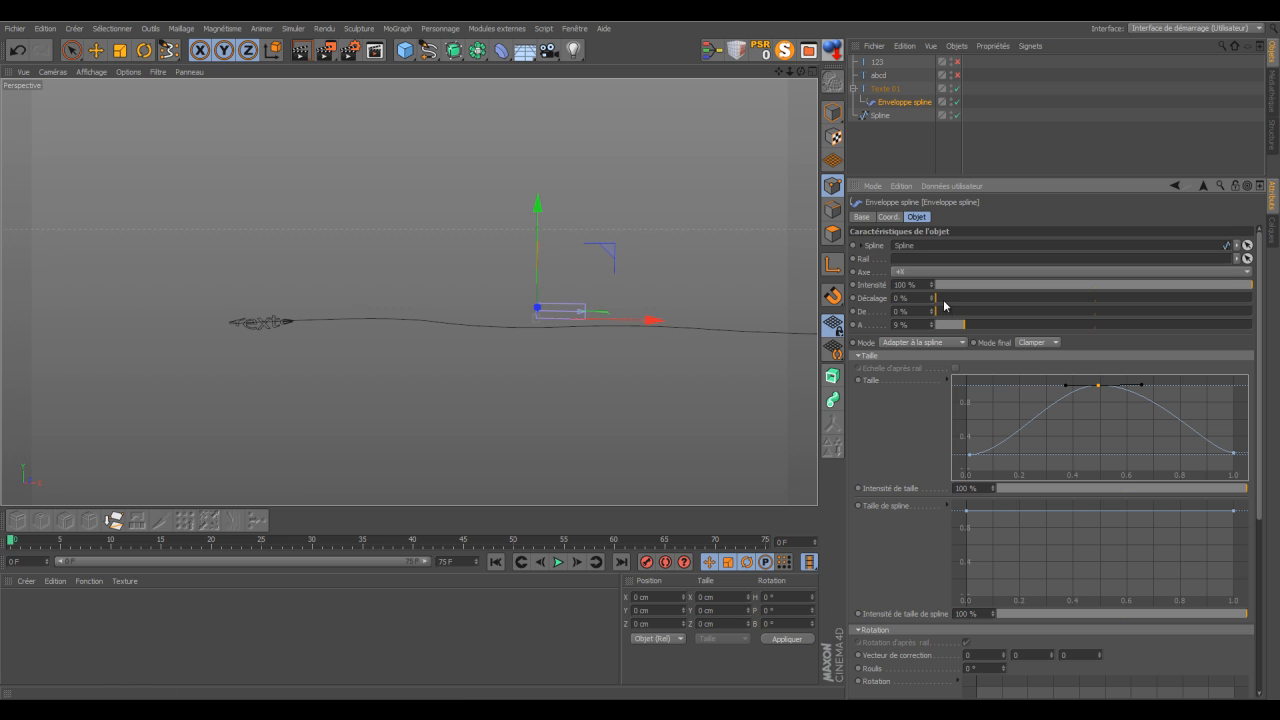
{"action": "mouse_move", "coordinate": [937, 299]}
{"action": "left_mouse_down"}
{"action": "mouse_move", "coordinate": [1168, 308]}
{"action": "mouse_move", "coordinate": [1063, 291]}
{"action": "mouse_move", "coordinate": [930, 300]}
{"action": "left_mouse_up"}
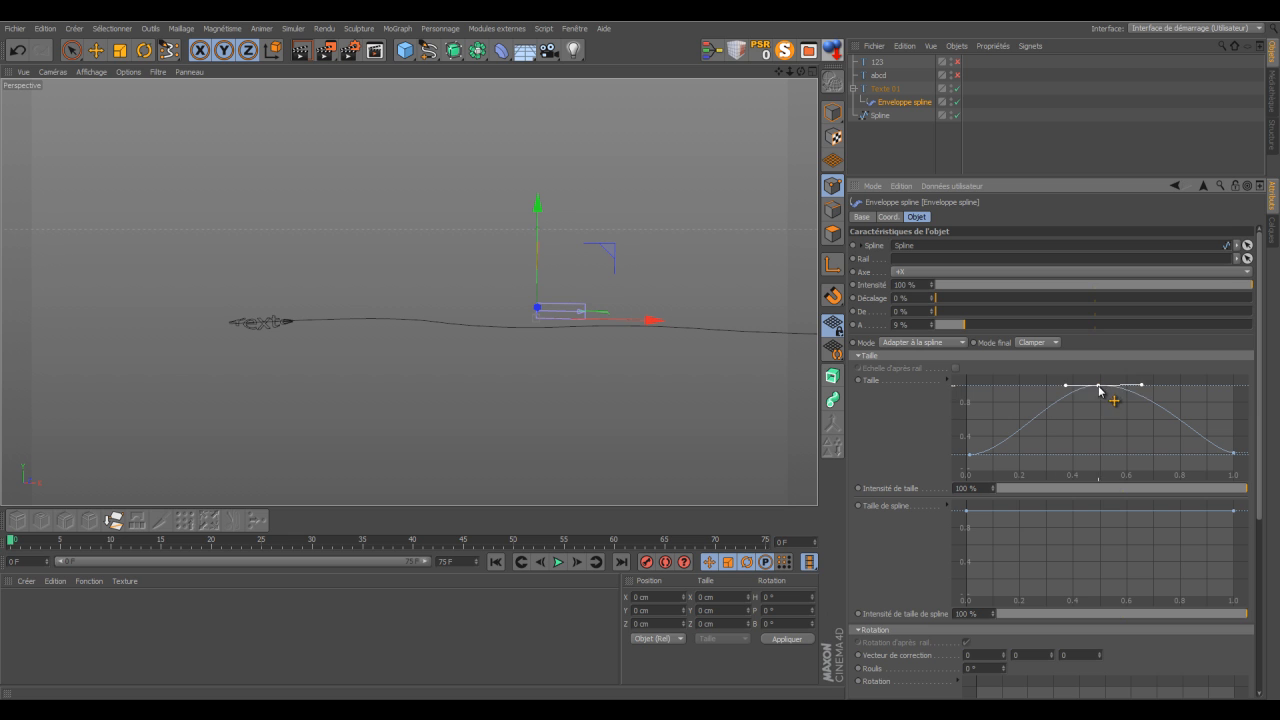
- Level the start, middle and end points of the Taille curve at about 0.75
{"action": "left_click_drag", "start_coordinate": [969, 459], "coordinate": [968, 406]}
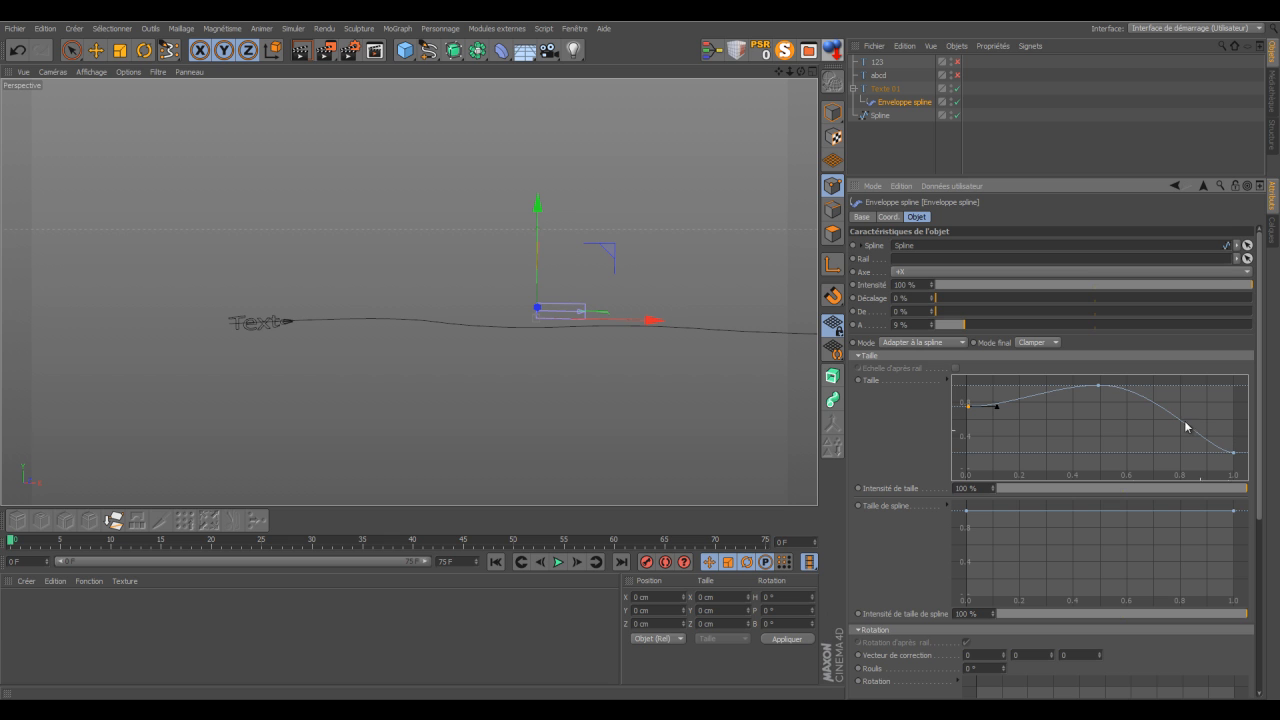
{"action": "left_click_drag", "start_coordinate": [1100, 388], "coordinate": [1101, 410]}
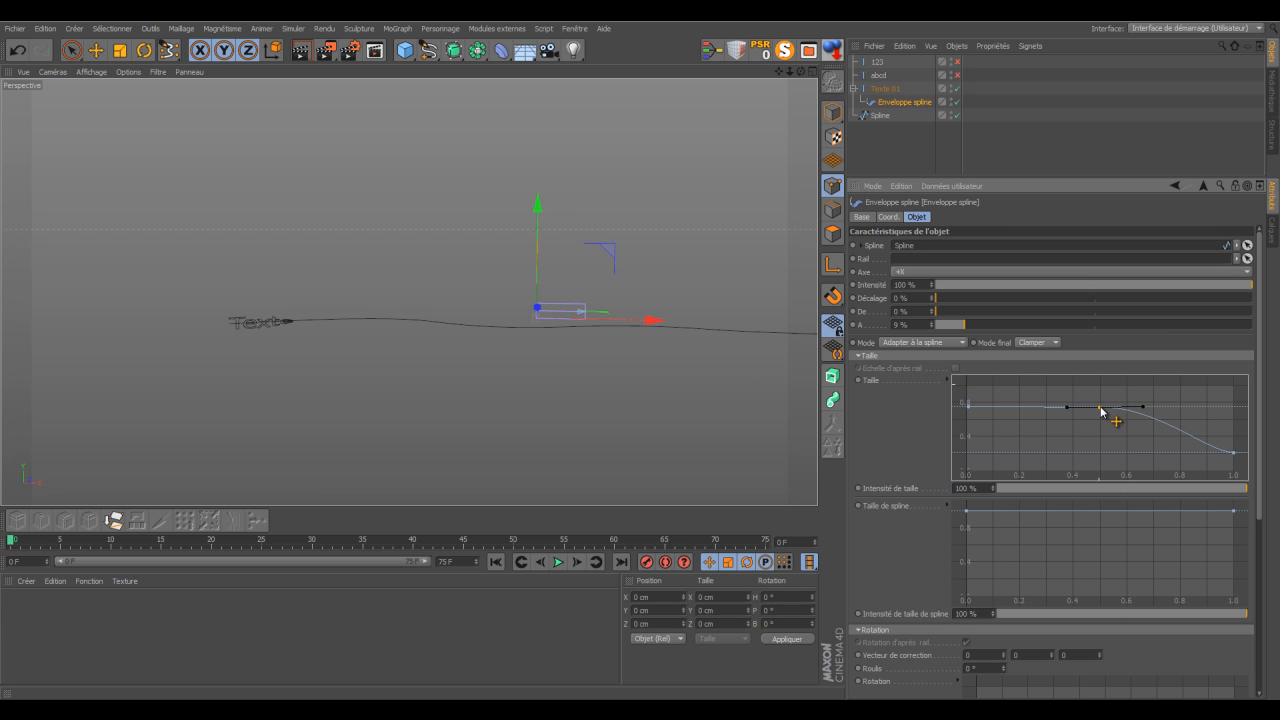
{"action": "left_click_drag", "start_coordinate": [1232, 455], "coordinate": [1241, 418]}
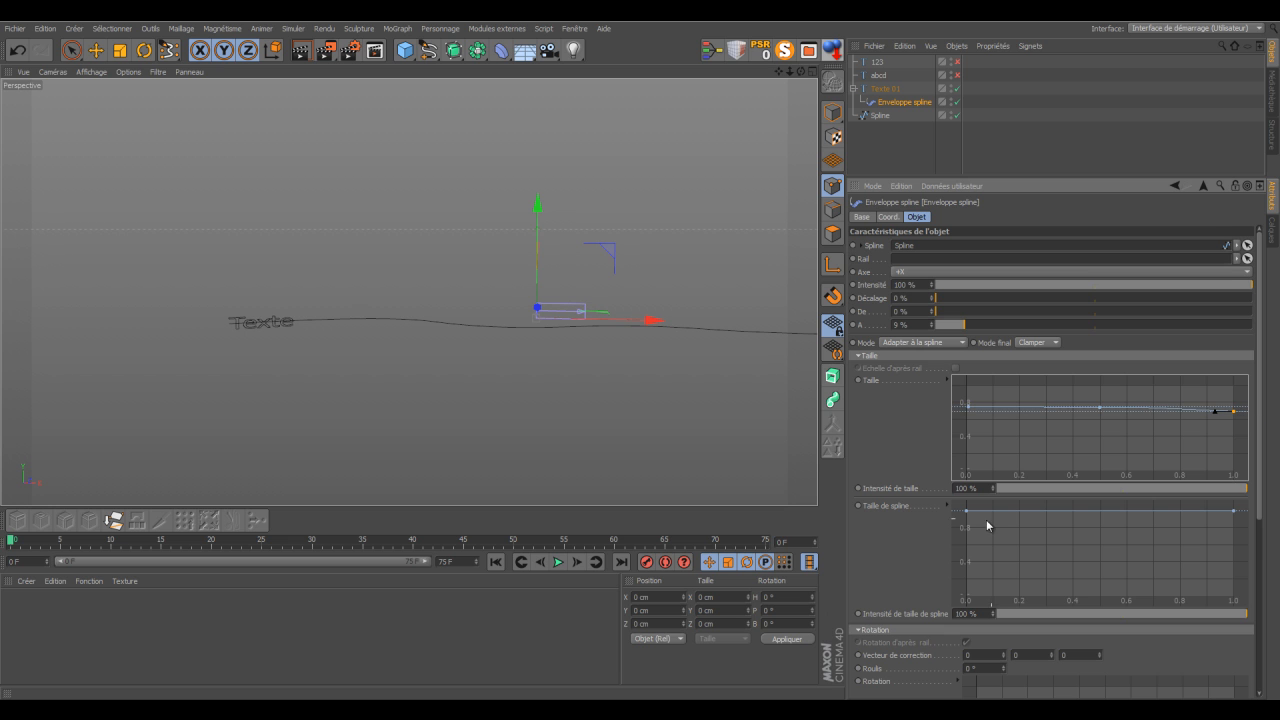
- Drop both ends of the Taille de spline curve to 0 and add a middle point raised to 1
{"action": "left_click_drag", "start_coordinate": [969, 514], "coordinate": [969, 600]}
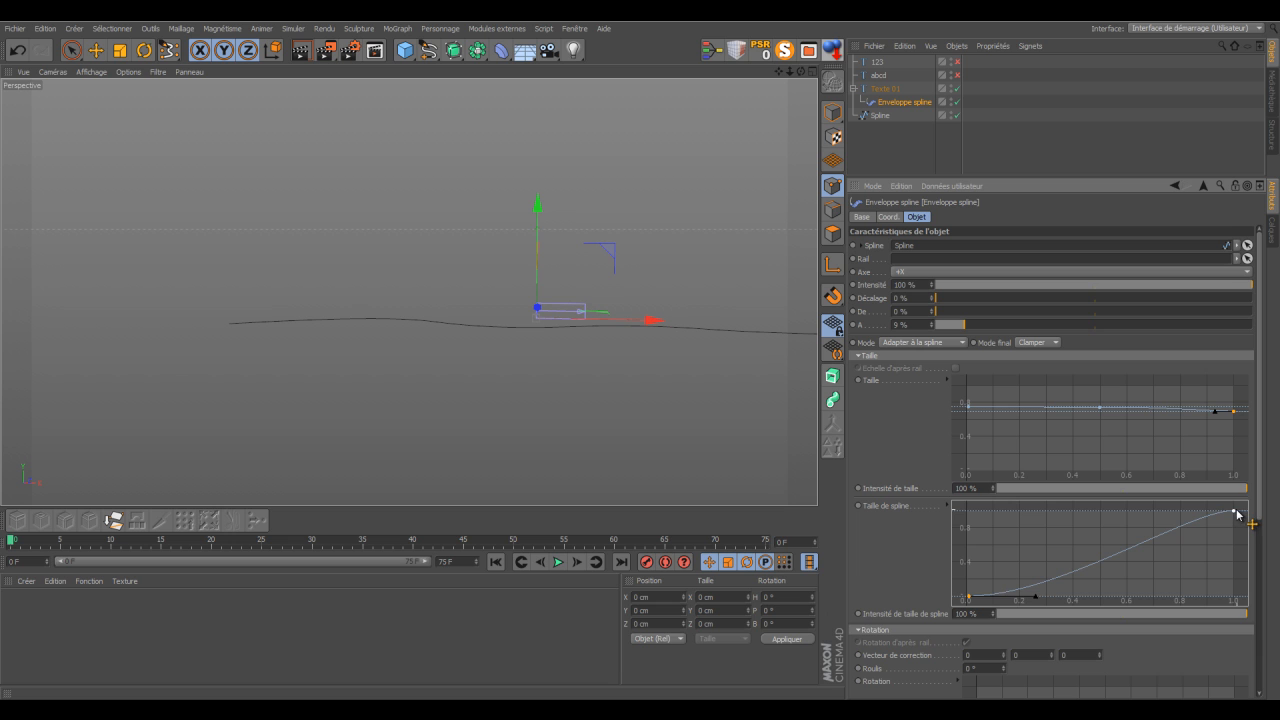
{"action": "left_click_drag", "start_coordinate": [1234, 513], "coordinate": [1233, 598]}
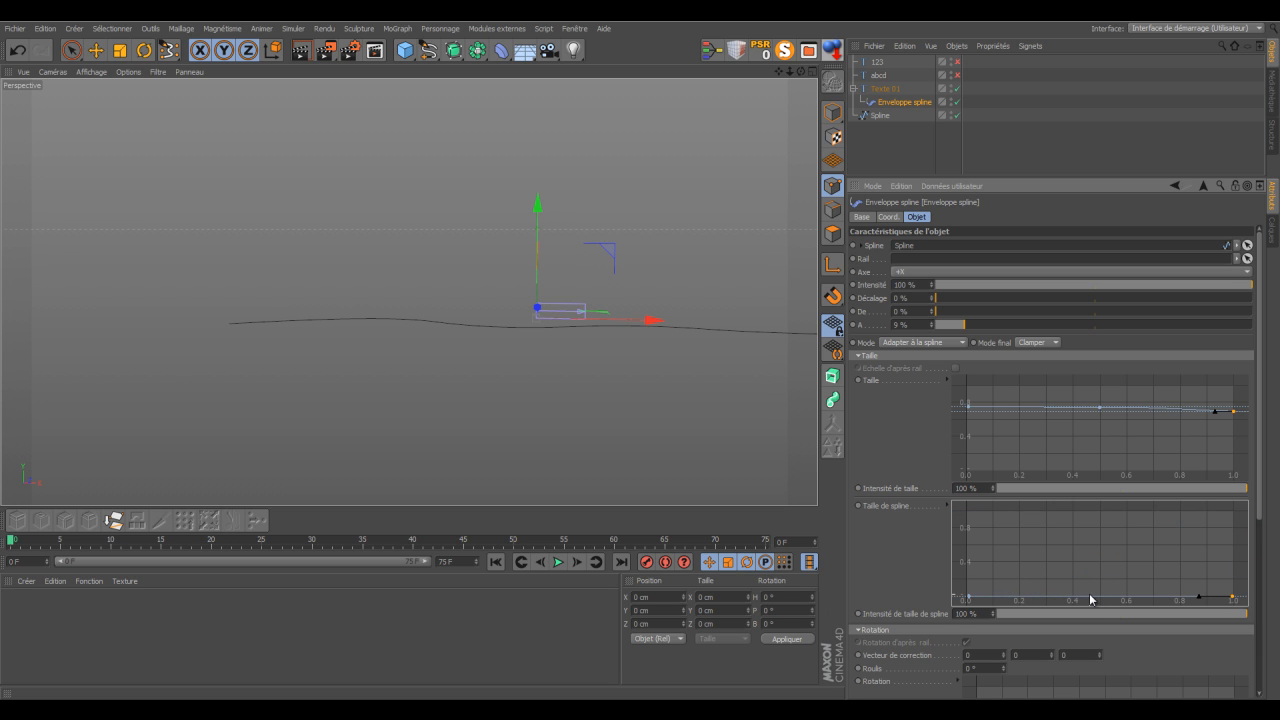
{"action": "left_click_drag", "start_coordinate": [1094, 600], "coordinate": [1097, 513], "text": "ctrl"}
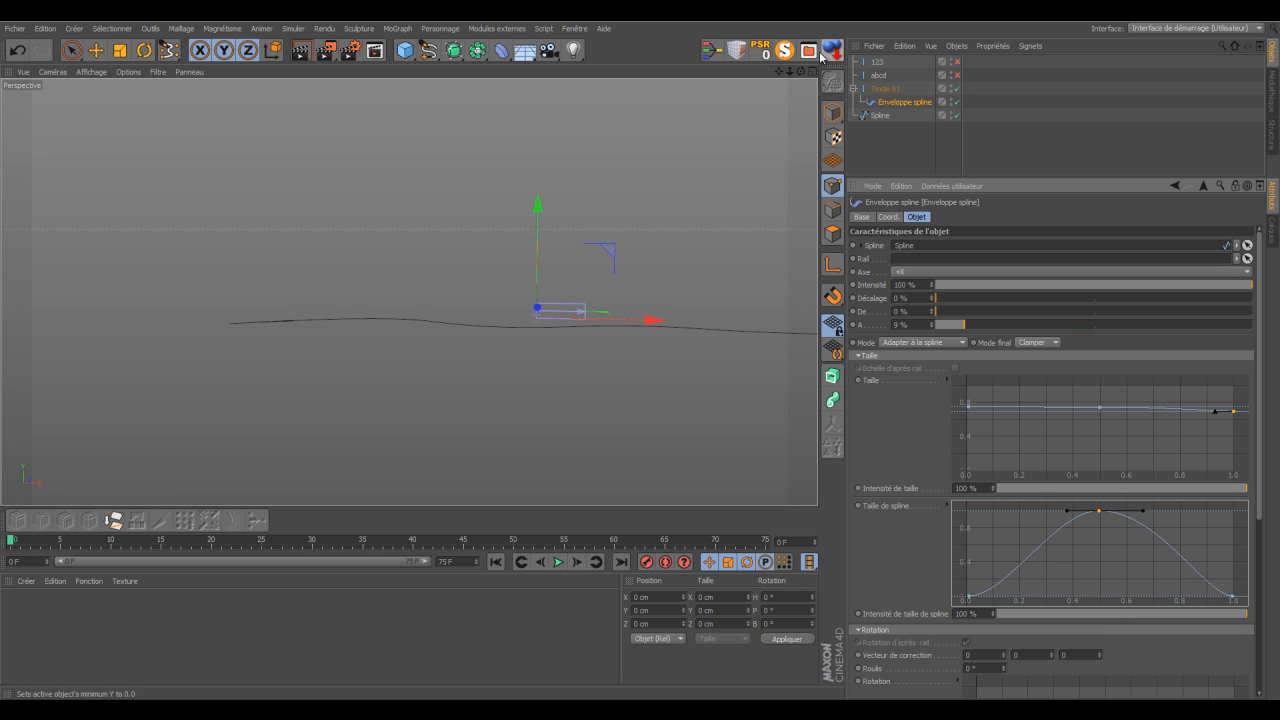
- Shift the text along the spline with Décalage at 80 % and lower both ends of the Taille curve to about 0.25
{"action": "left_click_drag", "start_coordinate": [790, 72], "coordinate": [641, 360]}
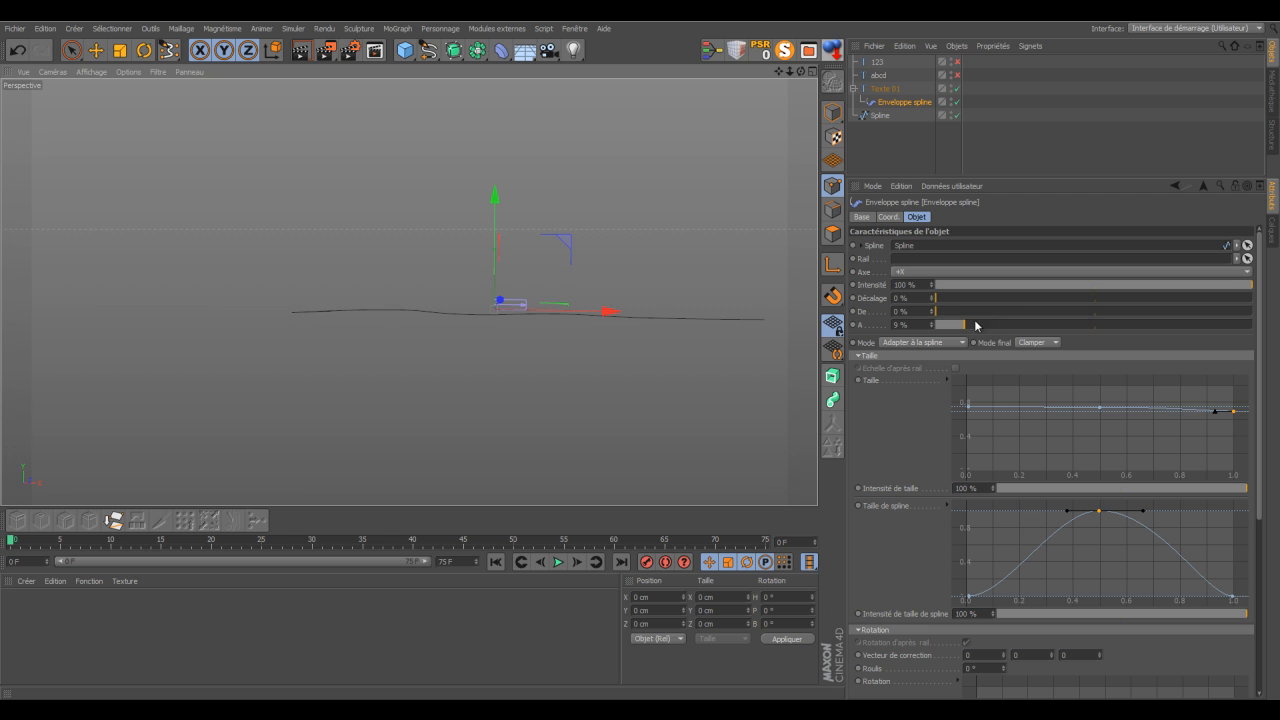
{"action": "left_click_drag", "start_coordinate": [936, 302], "coordinate": [1104, 298]}
{"action": "left_click_drag", "start_coordinate": [1123, 305], "coordinate": [1190, 308]}
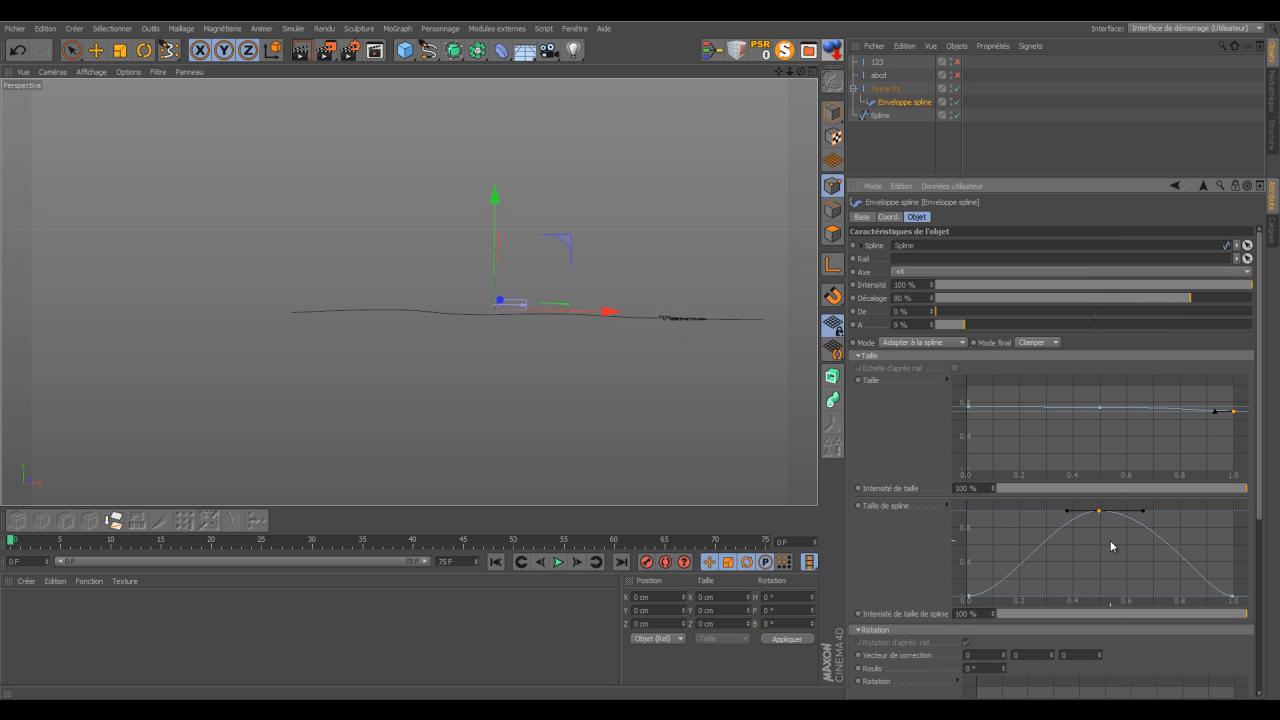
{"action": "left_click_drag", "start_coordinate": [972, 410], "coordinate": [968, 450]}
{"action": "left_click_drag", "start_coordinate": [1233, 410], "coordinate": [1231, 449]}
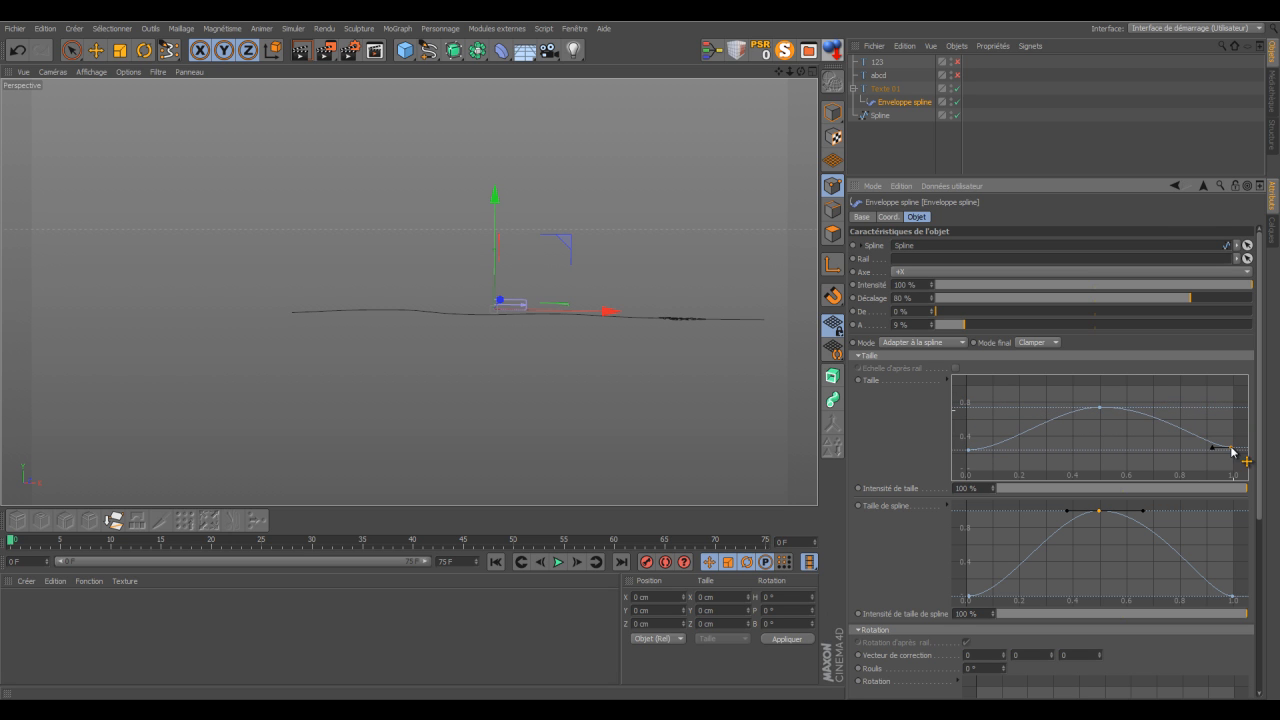
- Broaden the Taille de spline peak by lengthening both middle-point tangents, and sweep Décalage back to 0 %
{"action": "left_click_drag", "start_coordinate": [1068, 513], "coordinate": [1000, 520]}
{"action": "left_click_drag", "start_coordinate": [1147, 512], "coordinate": [1221, 510]}
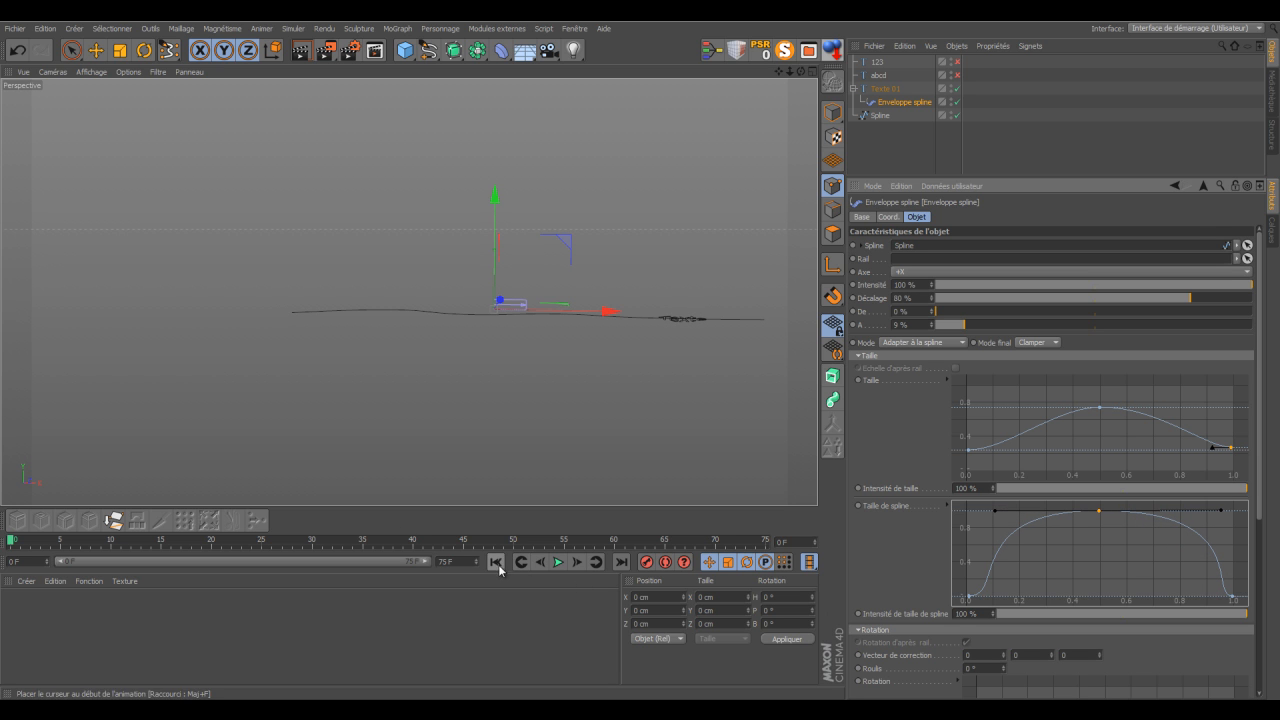
{"action": "left_click_drag", "start_coordinate": [1190, 297], "coordinate": [934, 297]}
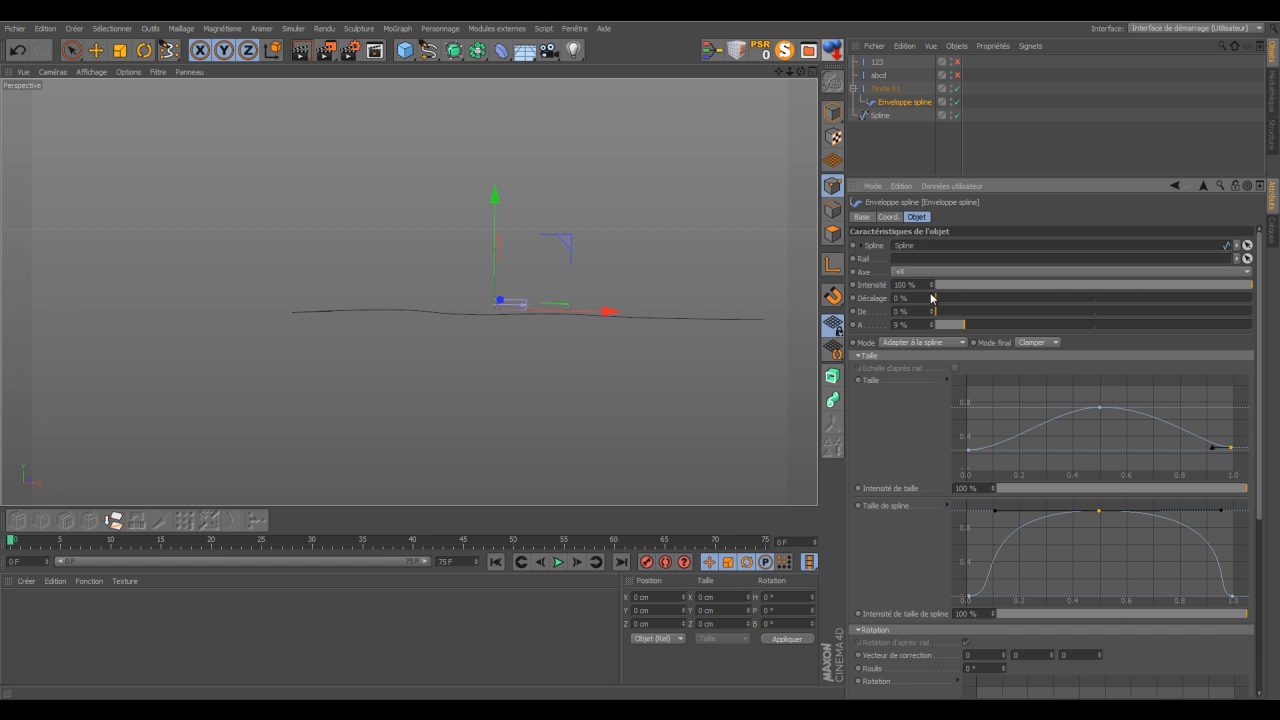
- Narrow the Taille de spline peak by shortening the middle tangents and lengthening the end tangents, and test it with Décalage
{"action": "left_click_drag", "start_coordinate": [999, 516], "coordinate": [1077, 512]}
{"action": "left_click_drag", "start_coordinate": [1222, 505], "coordinate": [1118, 513]}
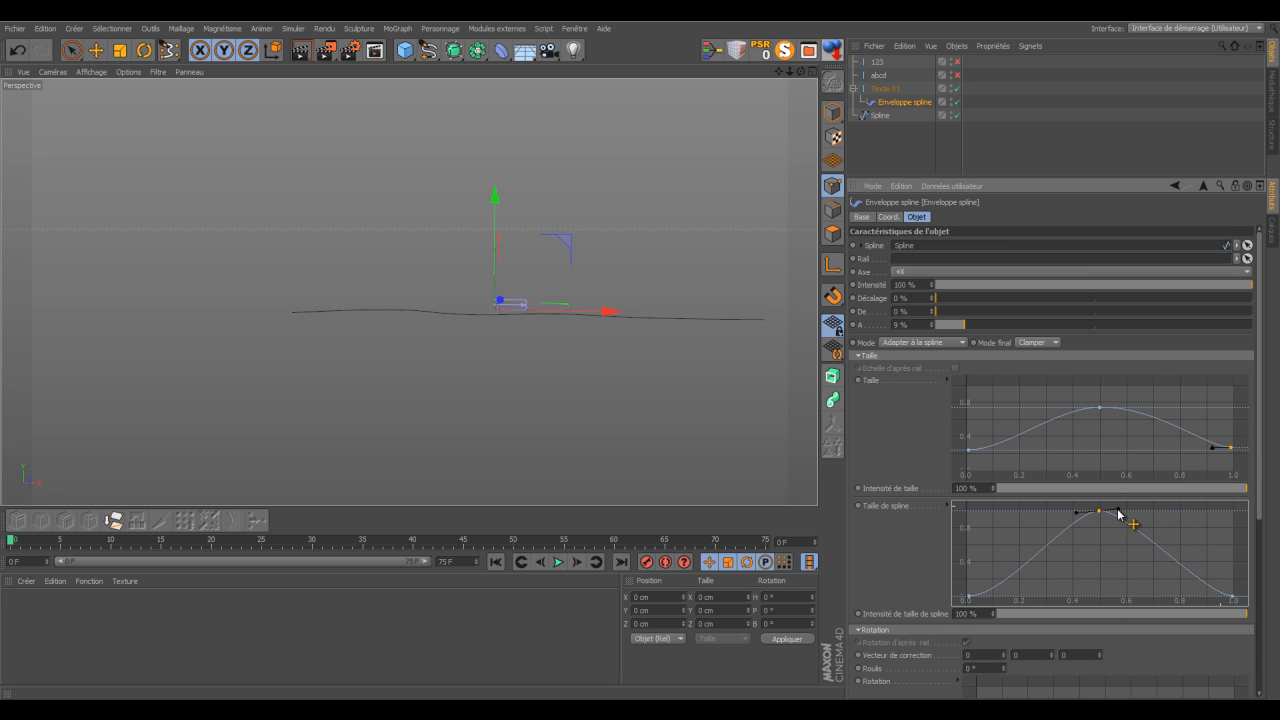
{"action": "left_click", "coordinate": [1233, 598]}
{"action": "left_click_drag", "start_coordinate": [1212, 600], "coordinate": [1121, 598]}
{"action": "left_click", "coordinate": [969, 598]}
{"action": "left_click_drag", "start_coordinate": [997, 597], "coordinate": [1083, 596]}
{"action": "left_click_drag", "start_coordinate": [932, 300], "coordinate": [993, 286]}
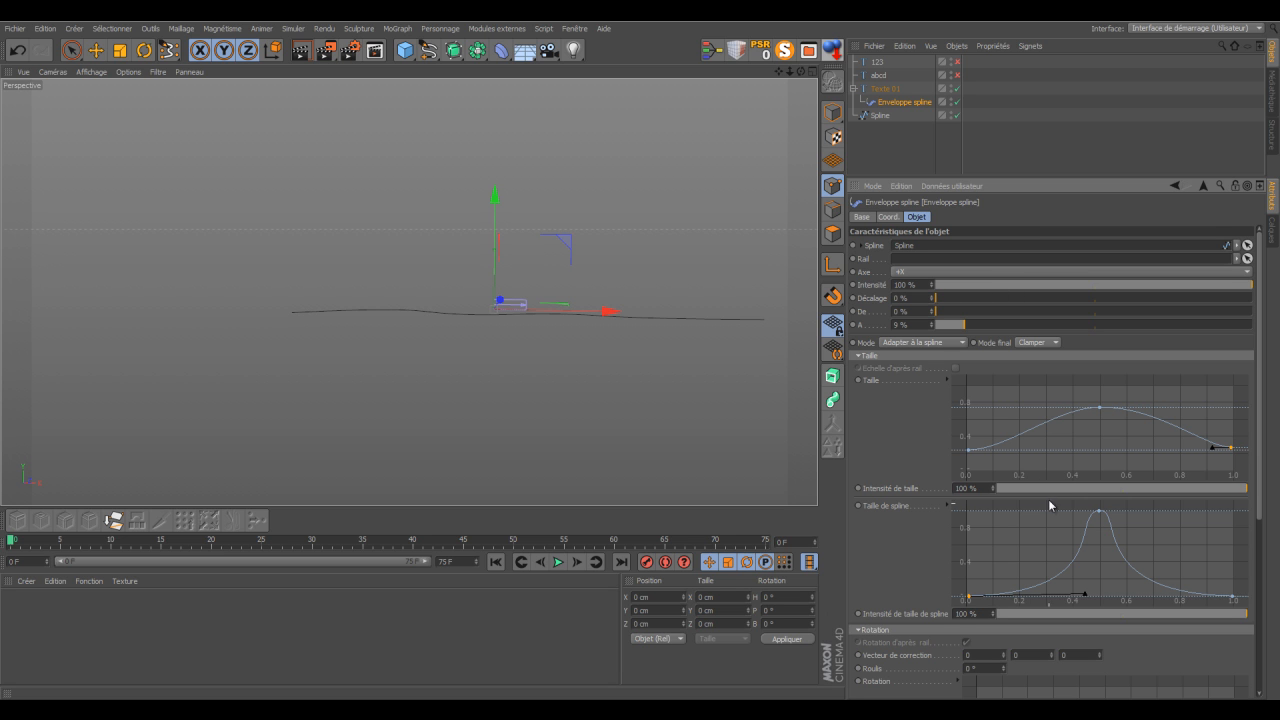
- Level all three points of the Taille de spline curve at about 0.8
{"action": "left_click_drag", "start_coordinate": [966, 603], "coordinate": [969, 527]}
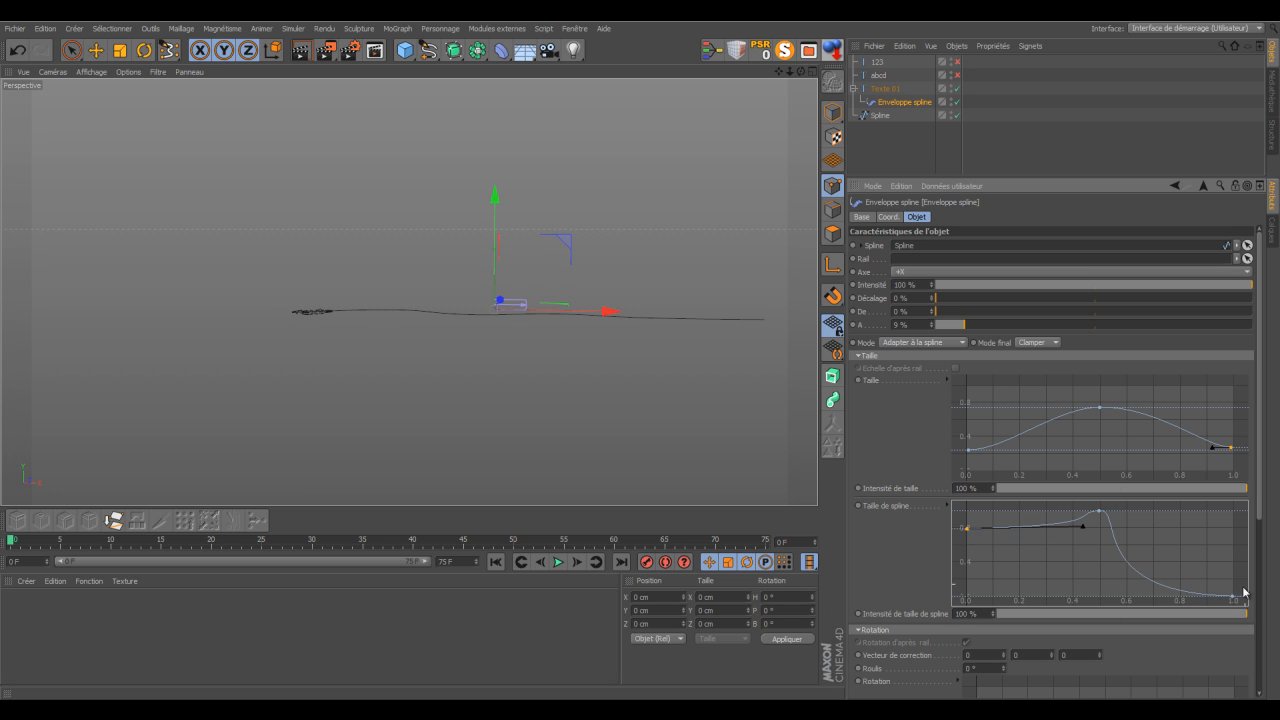
{"action": "left_click_drag", "start_coordinate": [1234, 594], "coordinate": [1240, 526]}
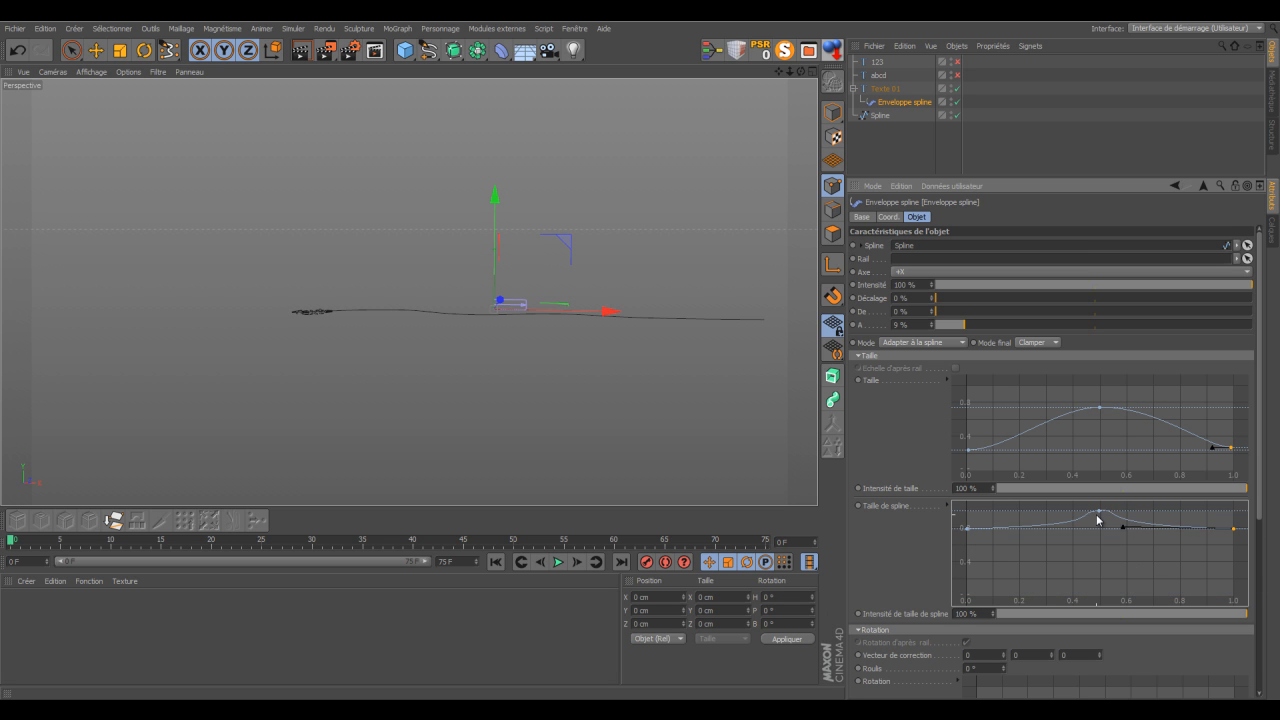
{"action": "left_click_drag", "start_coordinate": [1098, 515], "coordinate": [1100, 533]}
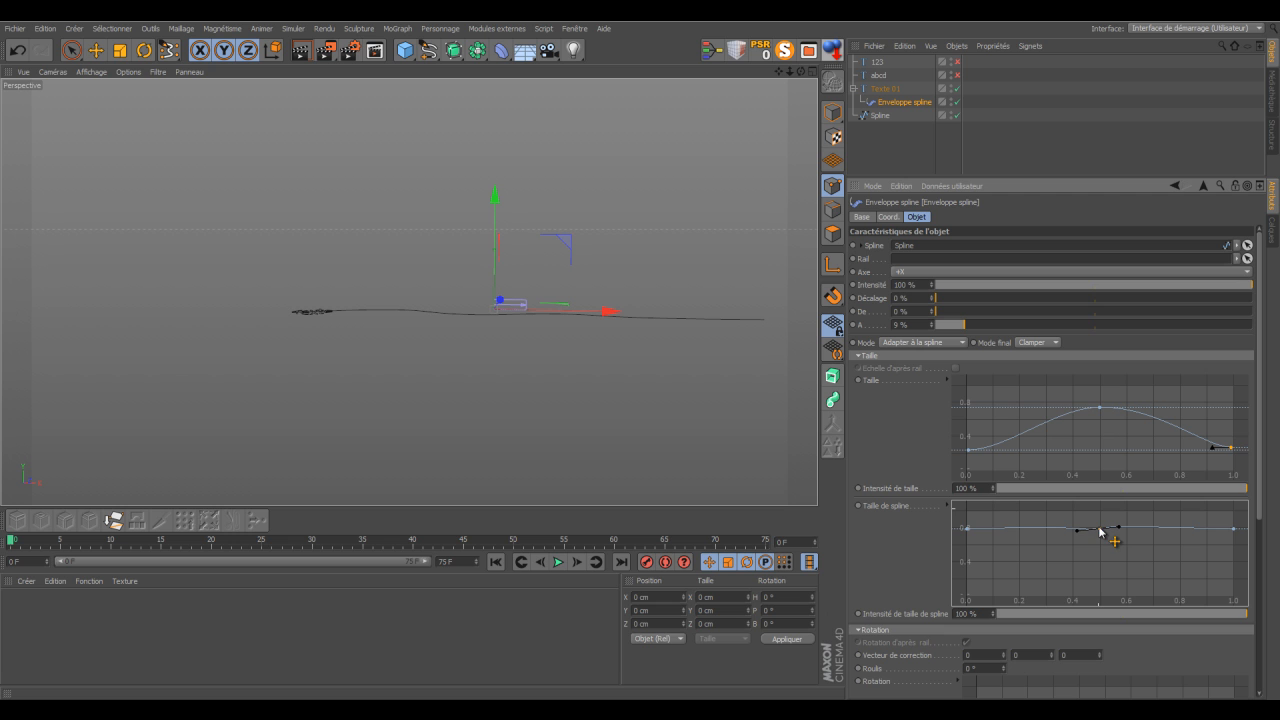
- Raise both end points of the Taille curve to about 0.75, level with the middle point
{"action": "left_click", "coordinate": [1100, 409]}
{"action": "left_click_drag", "start_coordinate": [968, 450], "coordinate": [968, 405]}
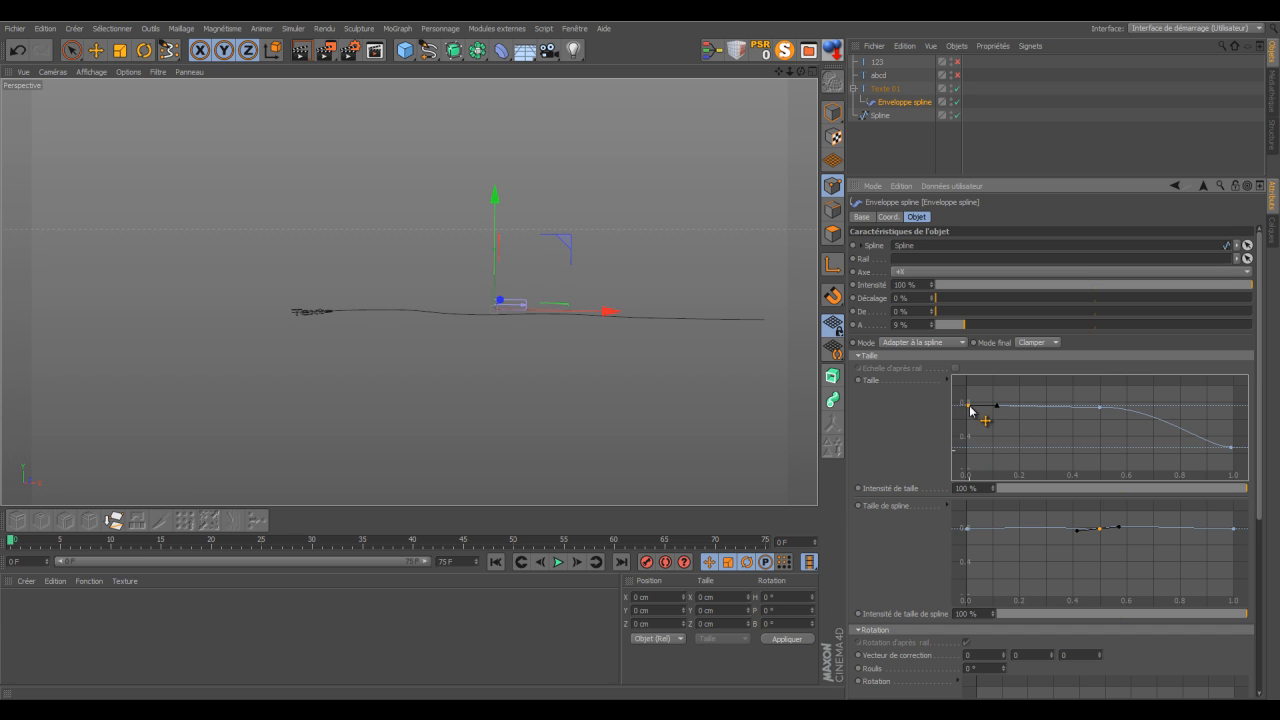
{"action": "left_click_drag", "start_coordinate": [1230, 450], "coordinate": [1235, 407]}
{"action": "left_click_drag", "start_coordinate": [778, 72], "coordinate": [638, 355]}
{"action": "left_click_drag", "start_coordinate": [789, 72], "coordinate": [641, 353]}
{"action": "left_click_drag", "start_coordinate": [778, 72], "coordinate": [641, 353]}
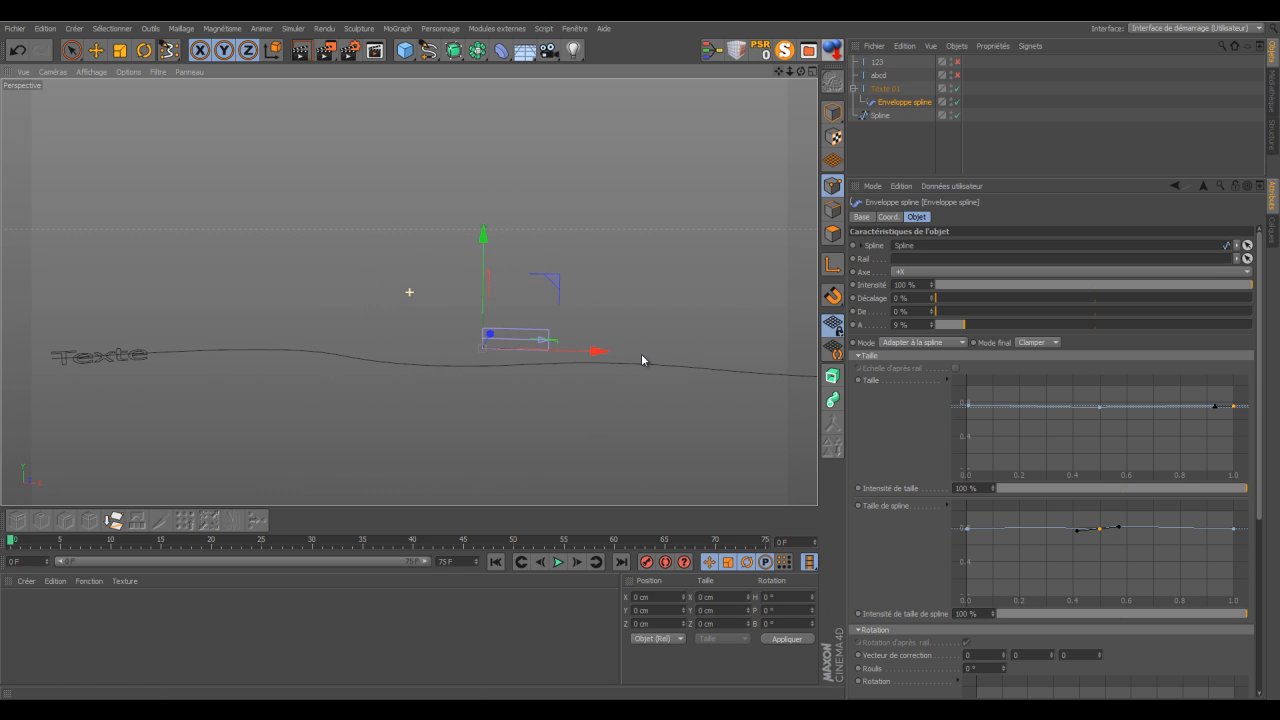
- Collapse the Taille settings and set the deformer's Roulis to -15°
{"action": "left_click", "coordinate": [856, 356]}
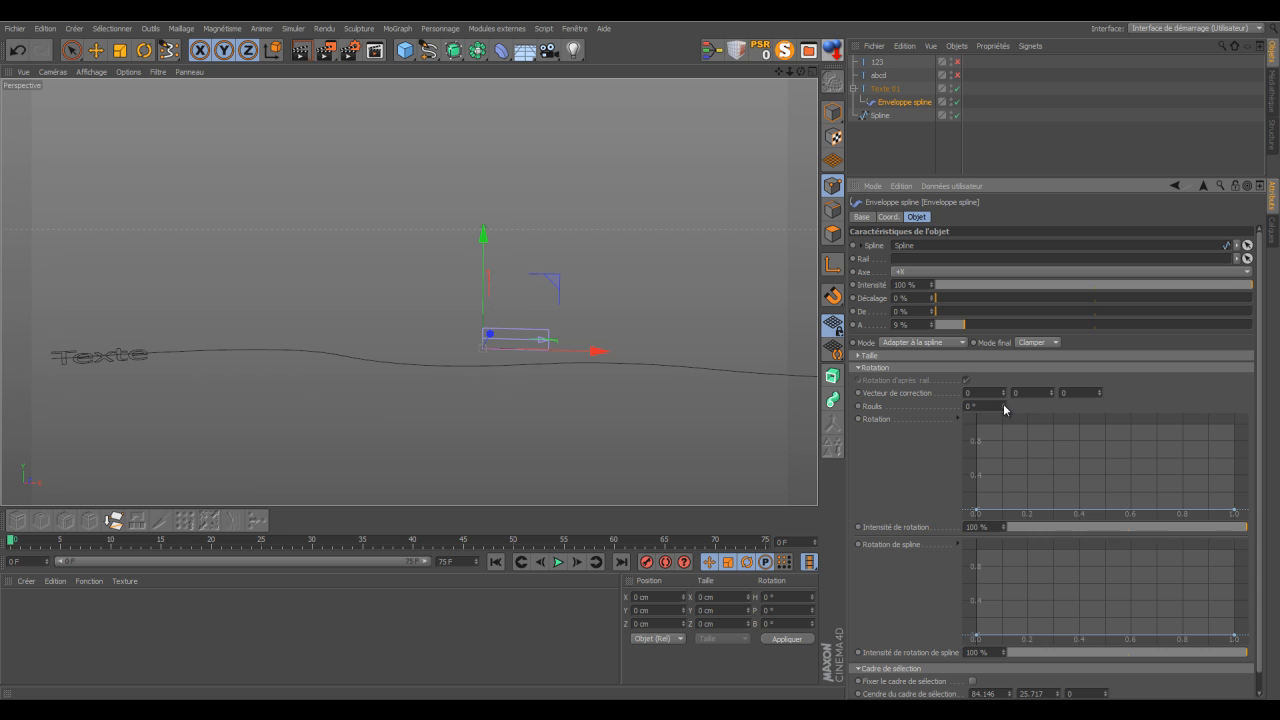
{"action": "left_click_drag", "start_coordinate": [1004, 408], "coordinate": [1003, 408]}
- Try raising the Rotation curve's start point to about 1 with a Décalage sweep, and bring the point back to 0
{"action": "left_click_drag", "start_coordinate": [977, 513], "coordinate": [978, 430]}
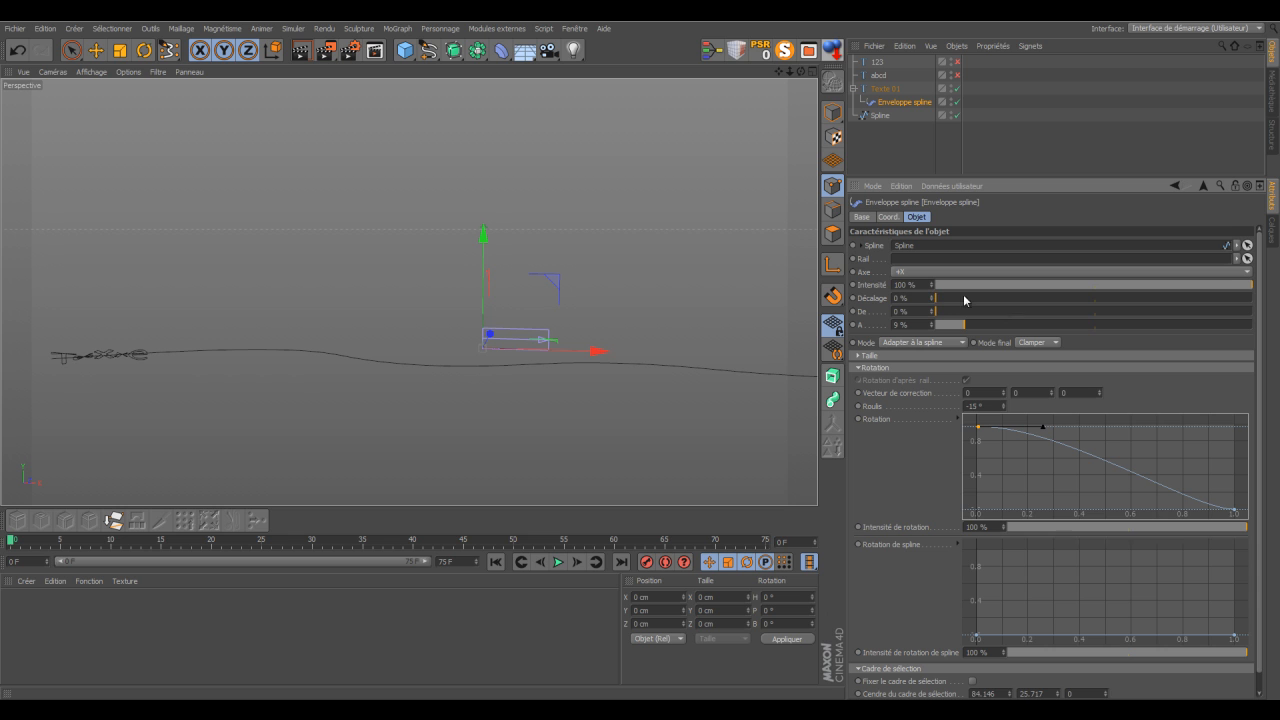
{"action": "mouse_move", "coordinate": [935, 297]}
{"action": "left_mouse_down"}
{"action": "mouse_move", "coordinate": [1077, 306]}
{"action": "mouse_move", "coordinate": [934, 300]}
{"action": "left_mouse_up"}
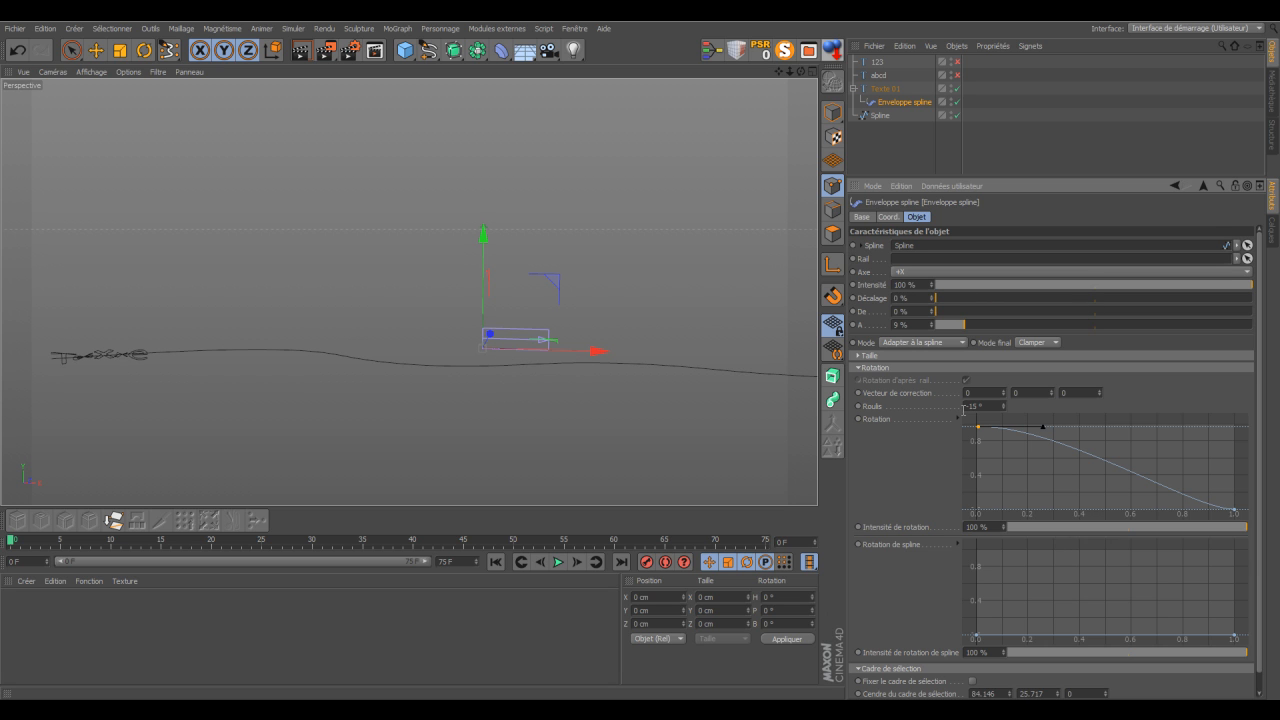
{"action": "left_click", "coordinate": [976, 456]}
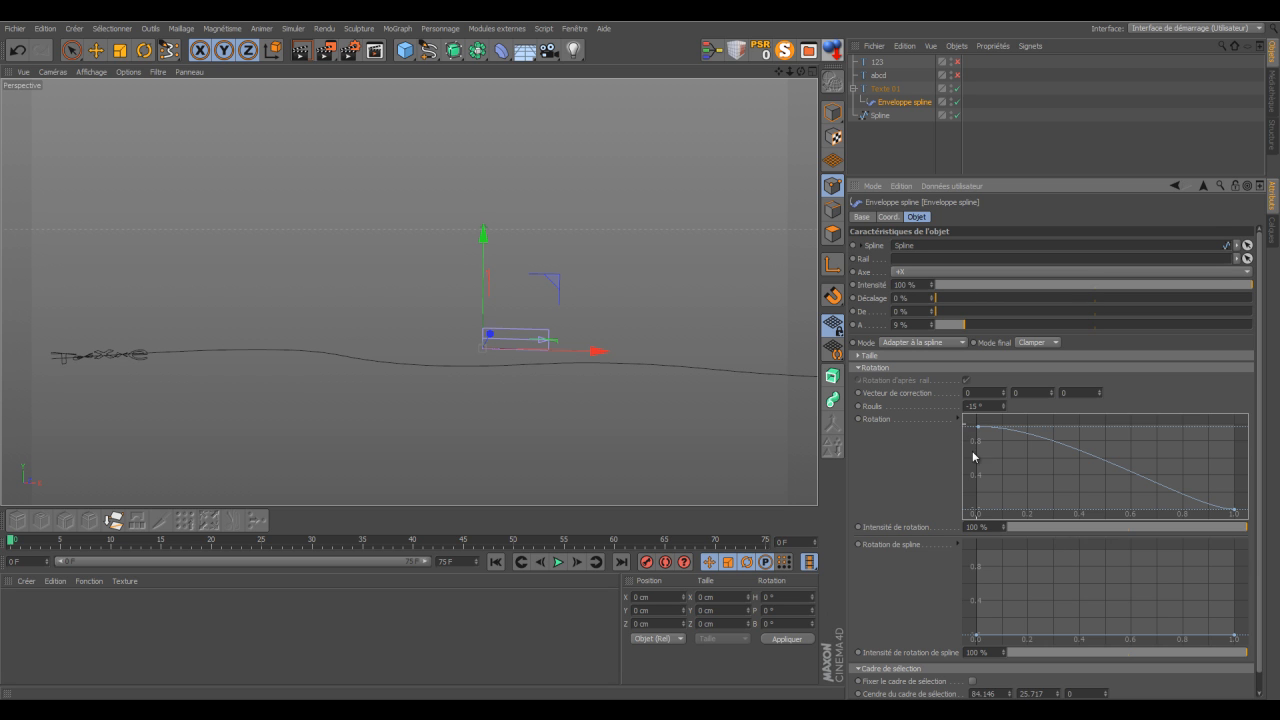
{"action": "left_click_drag", "start_coordinate": [979, 430], "coordinate": [975, 518]}
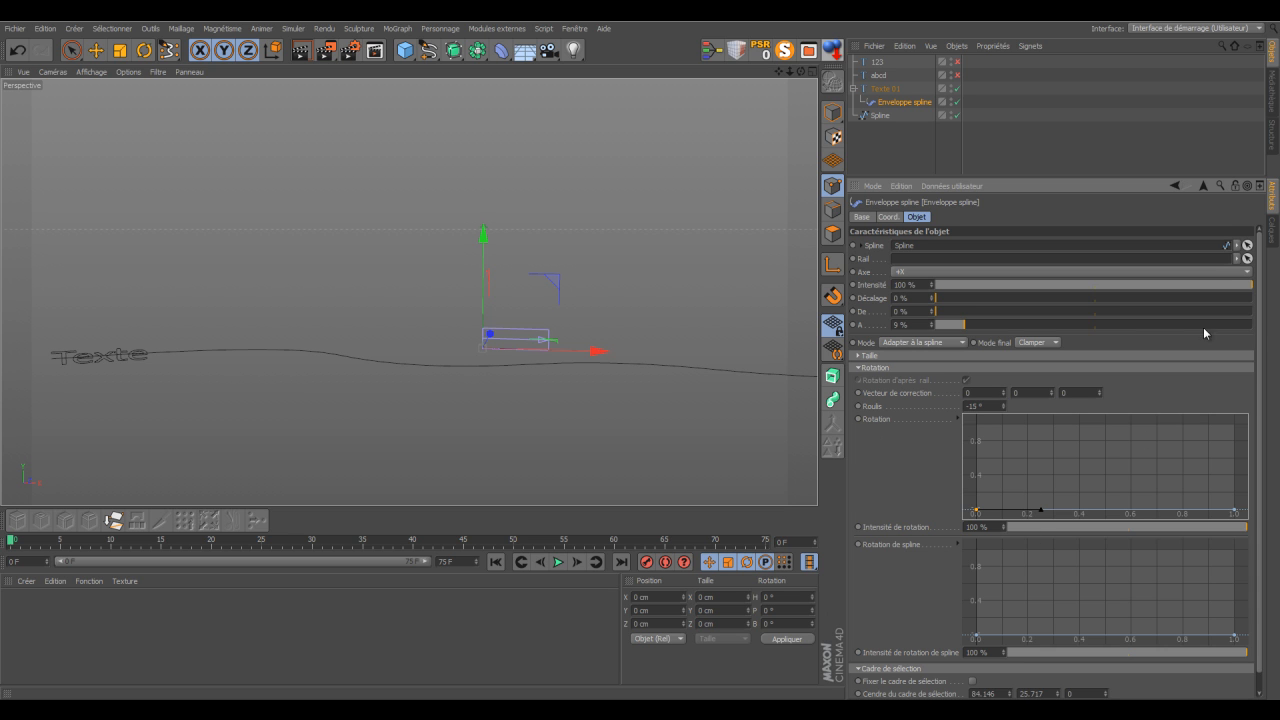
{"action": "scroll", "coordinate": [1260, 333], "scroll_direction": "down", "scroll_amount": 1}
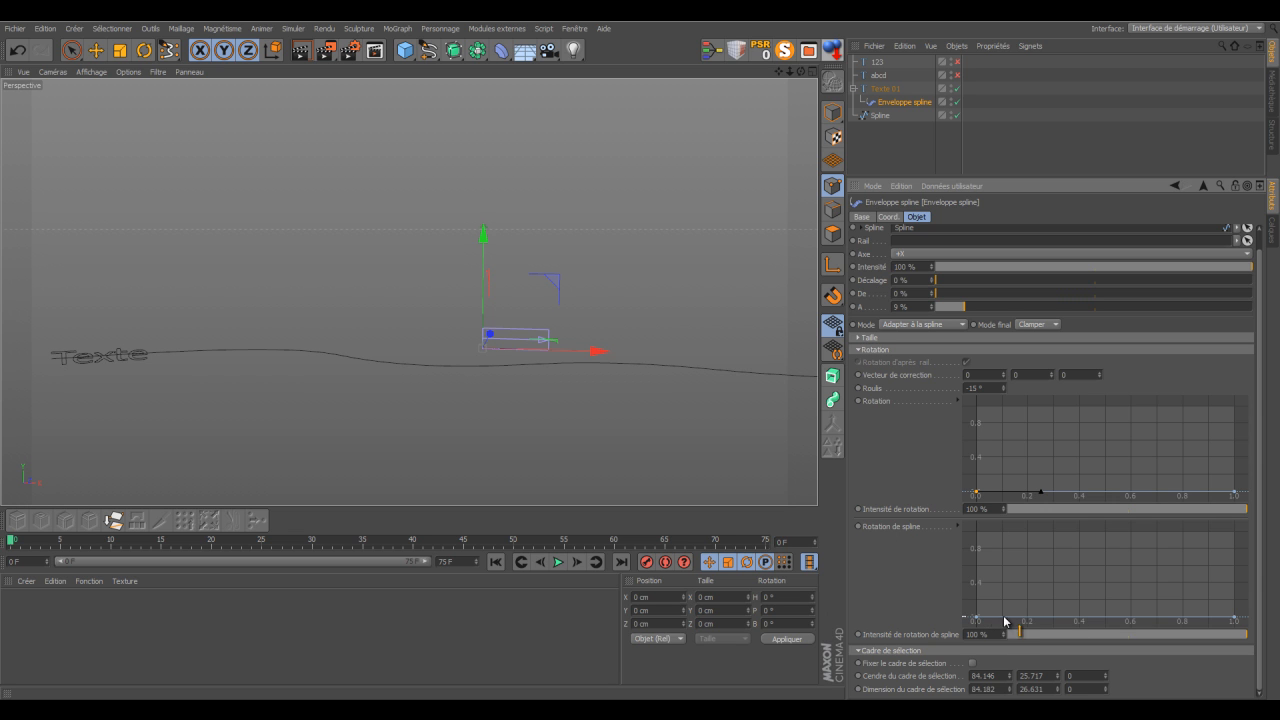
- Try raising the start points of Rotation de spline to about 1 and Rotation to about 0.6 with a Décalage sweep, and return both to 0
{"action": "left_click_drag", "start_coordinate": [977, 617], "coordinate": [979, 535]}
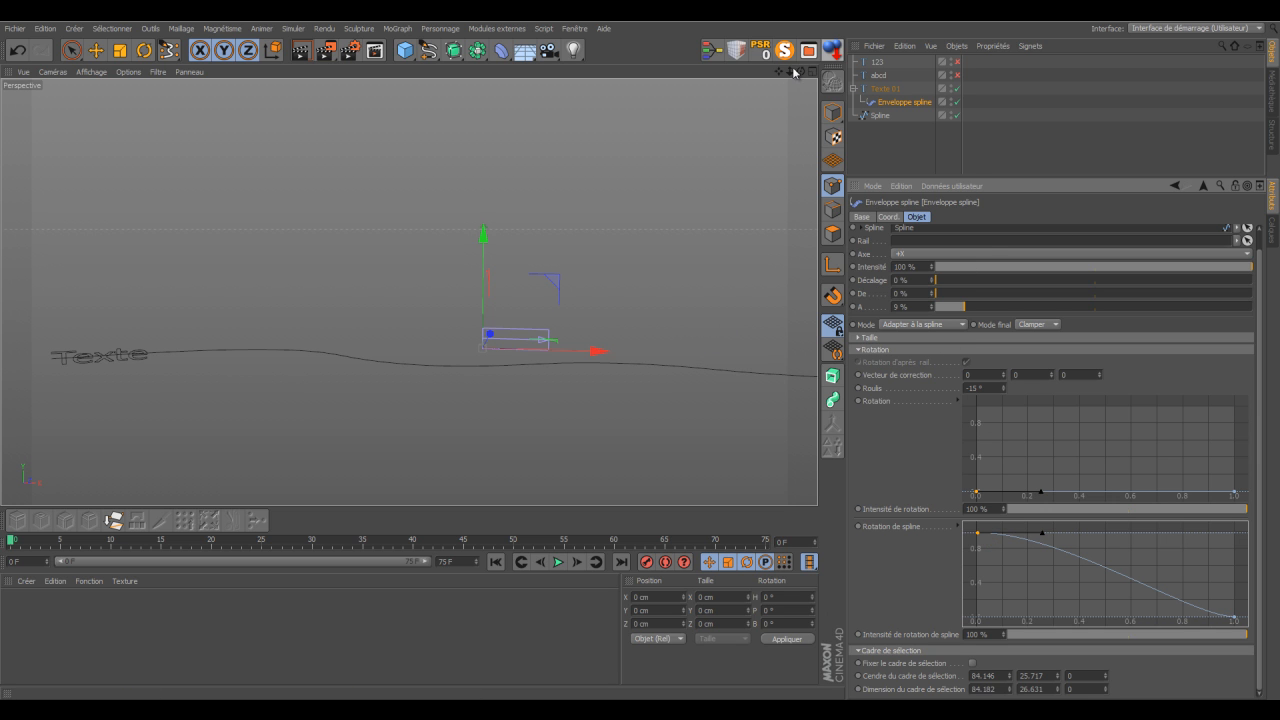
{"action": "left_click_drag", "start_coordinate": [787, 70], "coordinate": [640, 364]}
{"action": "scroll", "coordinate": [641, 364], "scroll_direction": "down", "scroll_amount": 3}
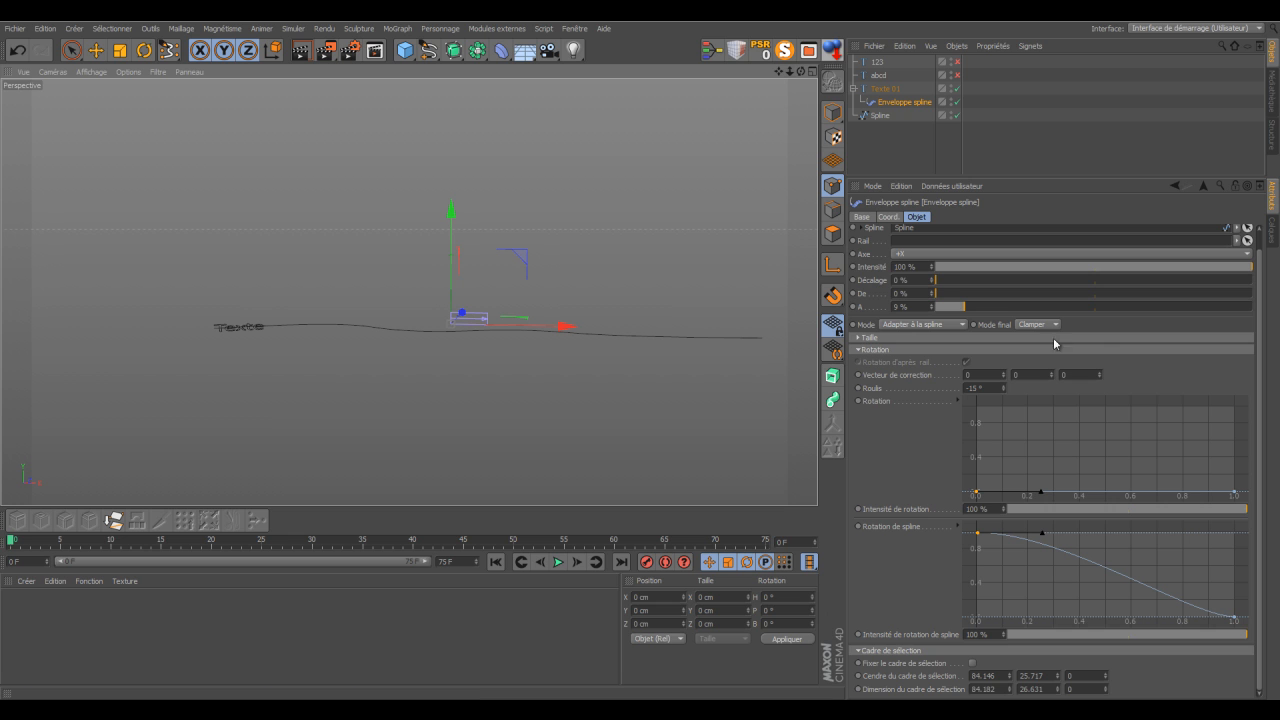
{"action": "left_click_drag", "start_coordinate": [937, 286], "coordinate": [1072, 311]}
{"action": "left_click_drag", "start_coordinate": [977, 492], "coordinate": [982, 442]}
{"action": "left_click_drag", "start_coordinate": [1072, 290], "coordinate": [930, 285]}
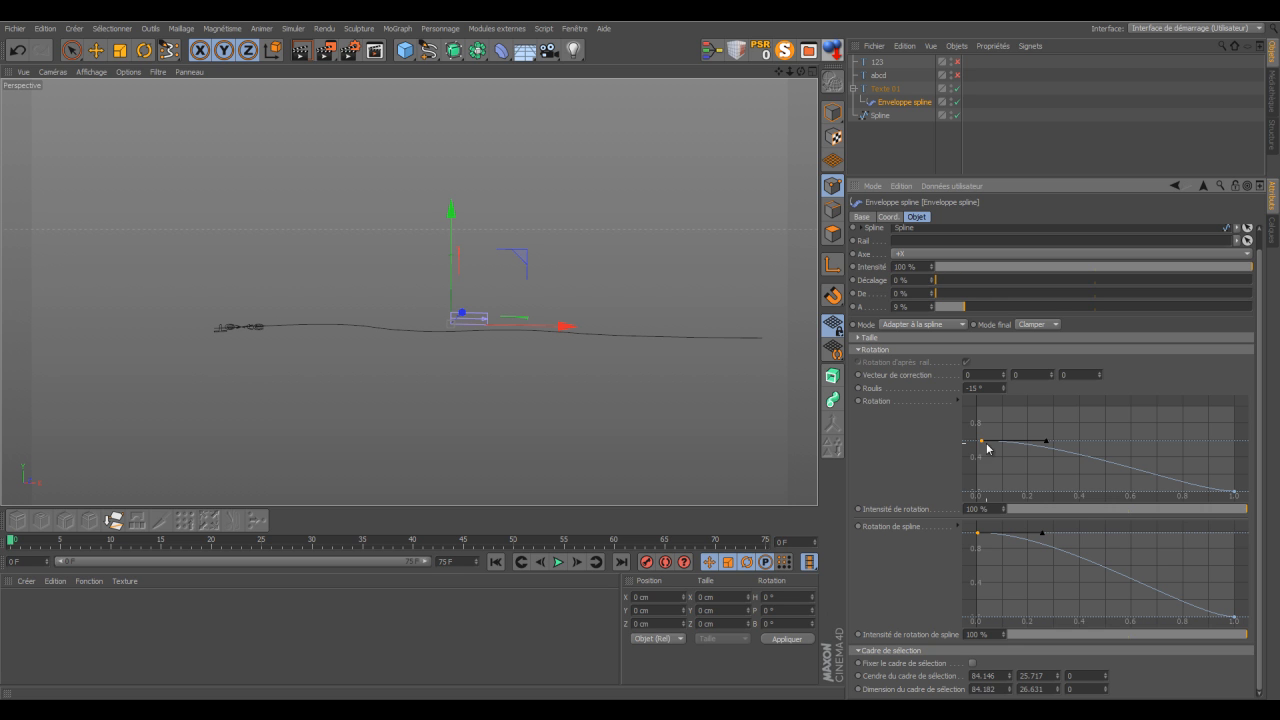
{"action": "left_click_drag", "start_coordinate": [982, 441], "coordinate": [976, 621]}
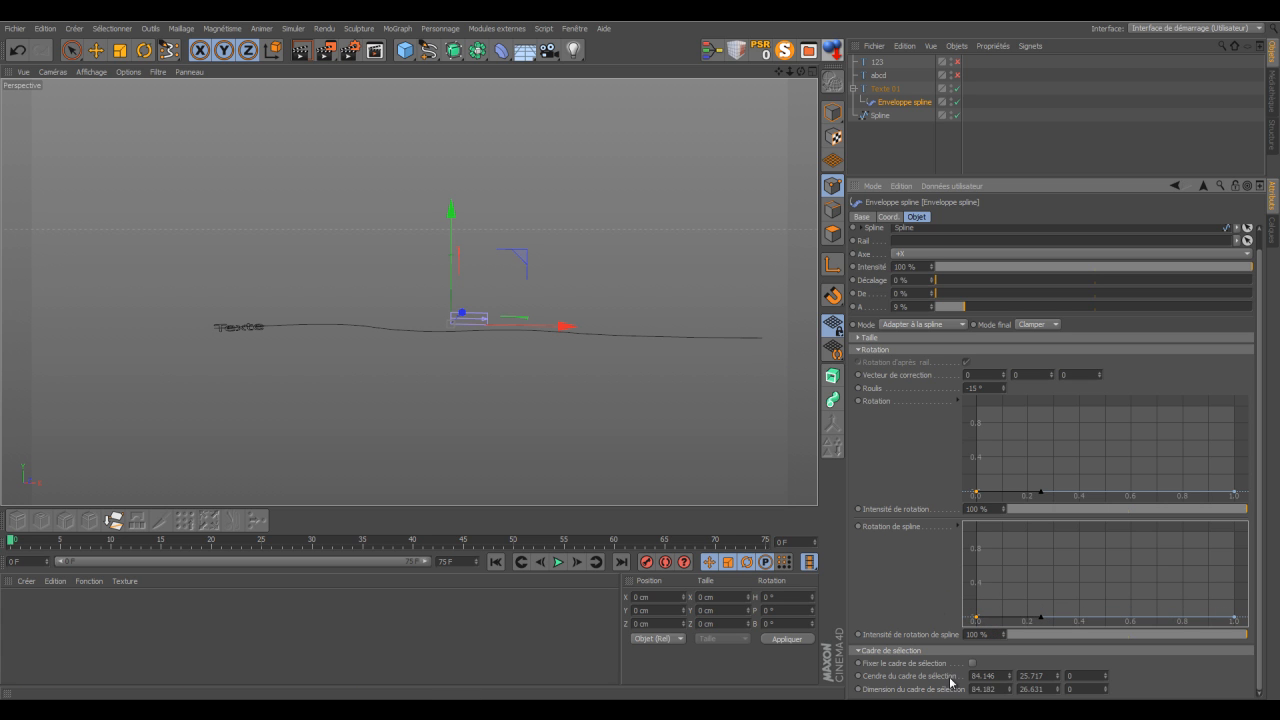
- Collapse the Rotation settings, fix the deformer's Cadre de sélection, and adjust it with a centre Y of 30.717 and a wider X dimension
{"action": "left_click", "coordinate": [862, 349]}
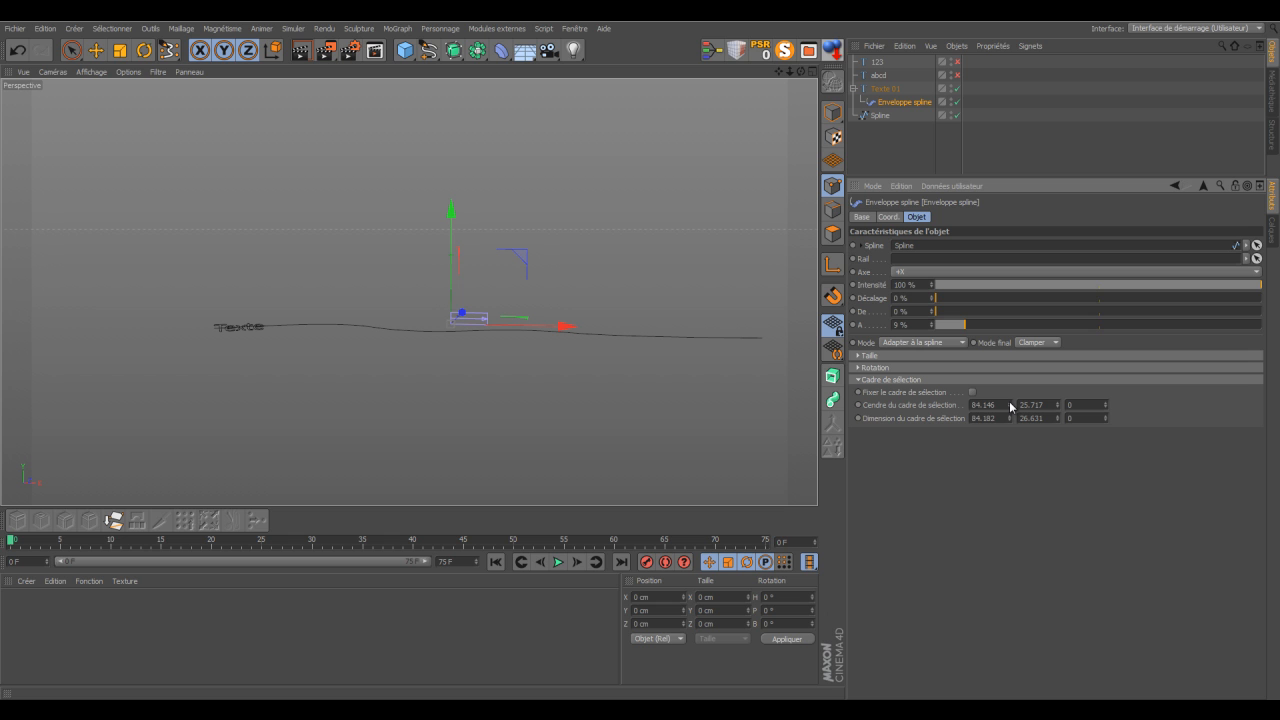
{"action": "left_click_drag", "start_coordinate": [1009, 401], "coordinate": [1009, 401]}
{"action": "left_click_drag", "start_coordinate": [1009, 405], "coordinate": [1009, 409]}
{"action": "left_click", "coordinate": [22, 57]}
{"action": "left_click_drag", "start_coordinate": [1058, 404], "coordinate": [1011, 418]}
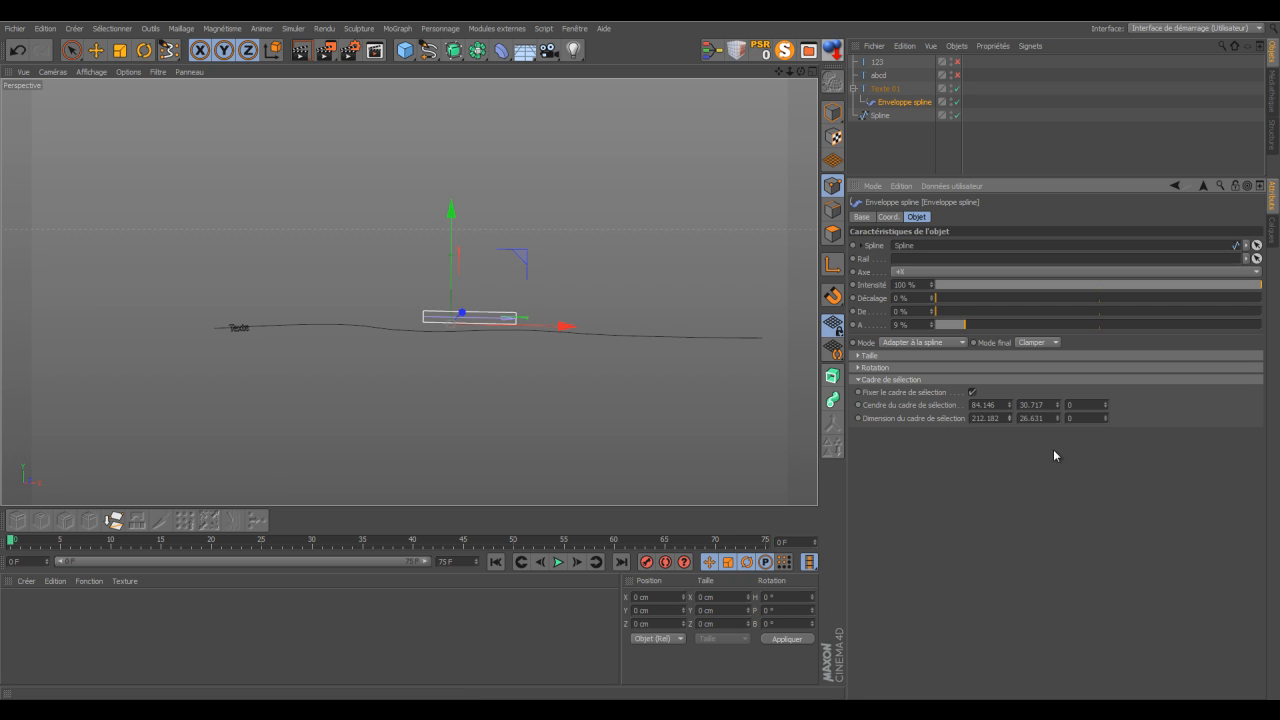
{"action": "left_click_drag", "start_coordinate": [1009, 418], "coordinate": [1106, 405]}
{"action": "left_click", "coordinate": [858, 380]}
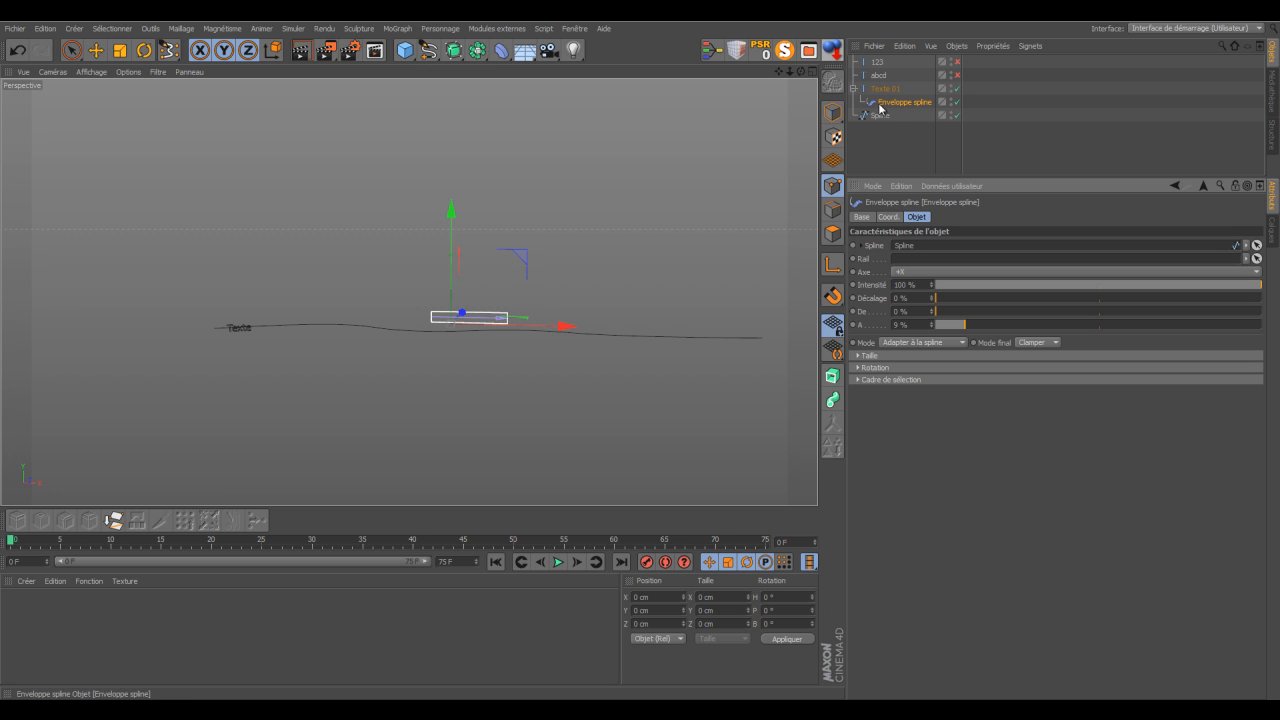
- Copy Texte 01's Enveloppe spline deformer under the abcd and 123 texts, enable both texts and select Texte 01
{"action": "left_click_drag", "start_coordinate": [890, 104], "coordinate": [880, 62]}
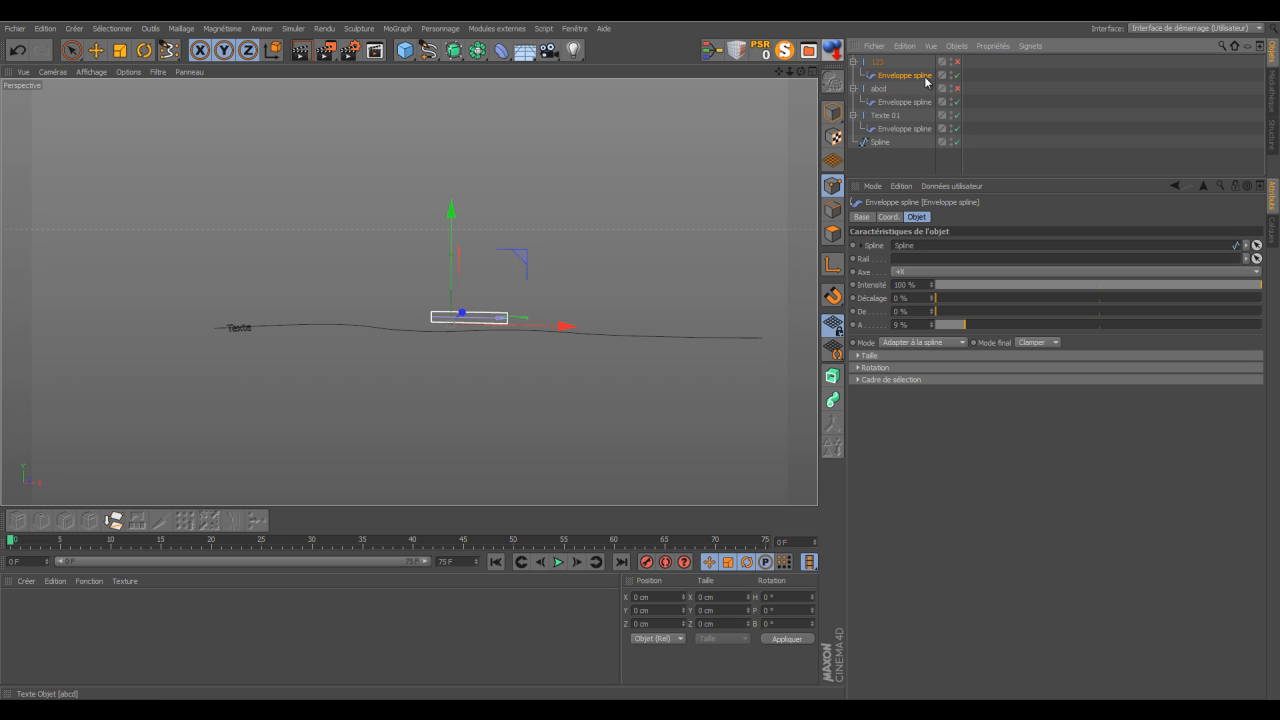
{"action": "left_click", "coordinate": [957, 88]}
{"action": "left_click", "coordinate": [957, 61]}
{"action": "left_click", "coordinate": [884, 116]}
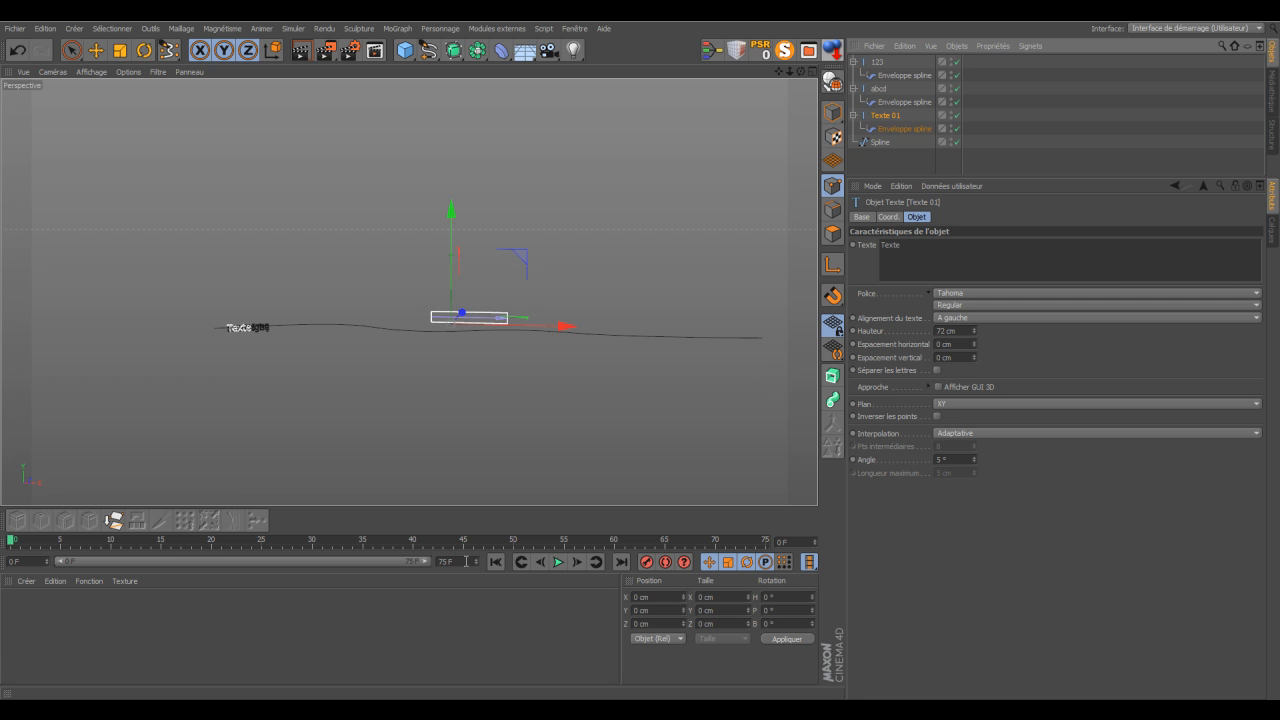
- Set the animation length to 120 frames and extend the preview range to cover all of it
{"action": "double_click", "coordinate": [466, 561]}
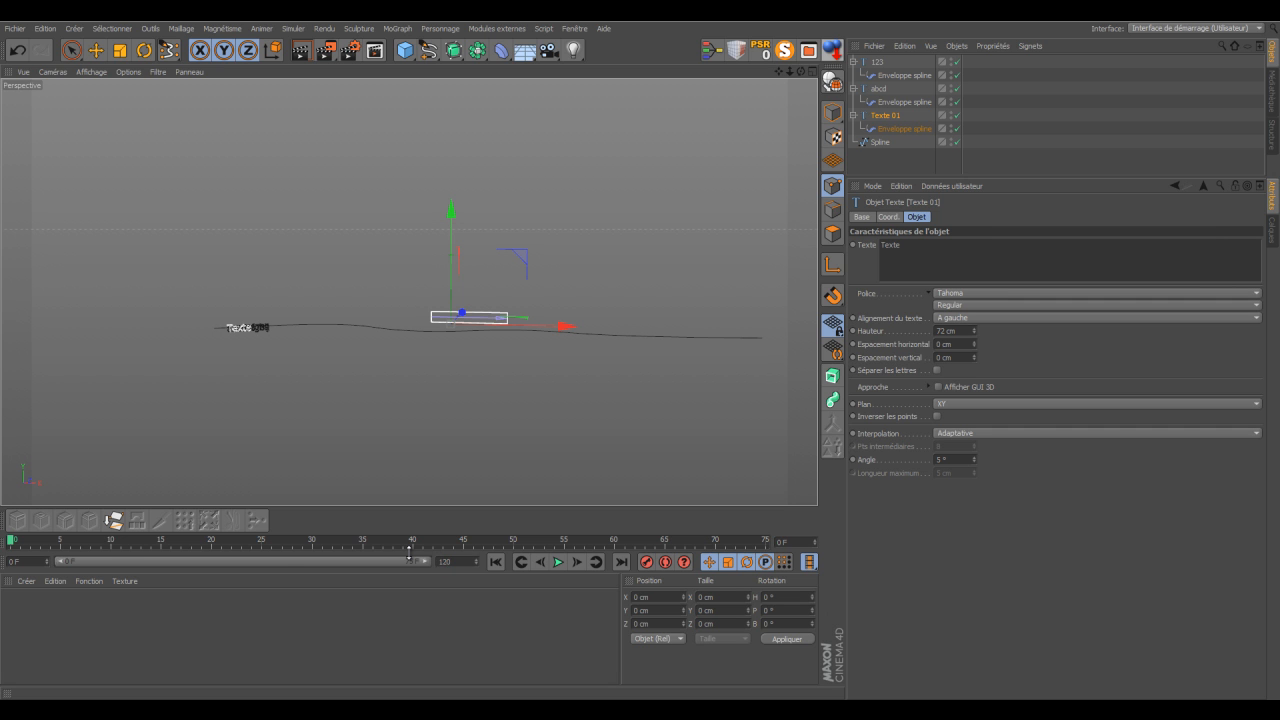
{"action": "key", "text": "Return"}
{"action": "left_click_drag", "start_coordinate": [294, 561], "coordinate": [474, 561]}
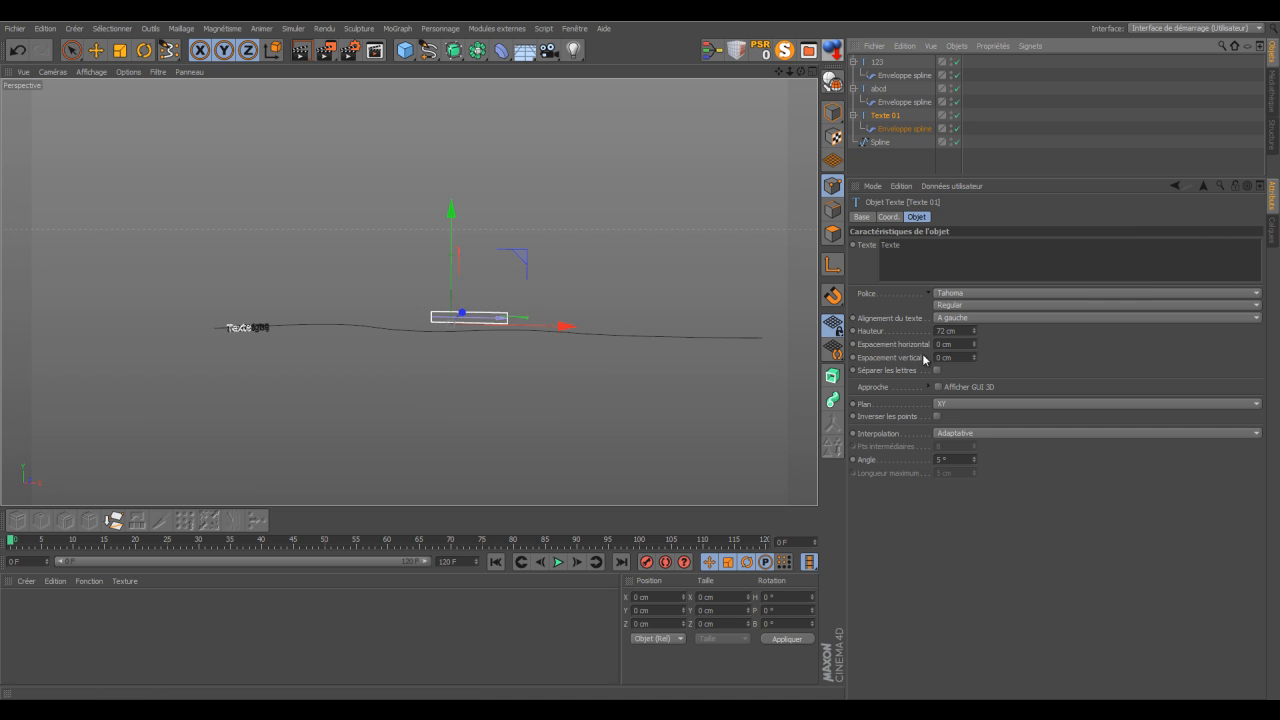
- Add a camera to the scene from a closer view of the spline path
{"action": "left_click", "coordinate": [900, 128]}
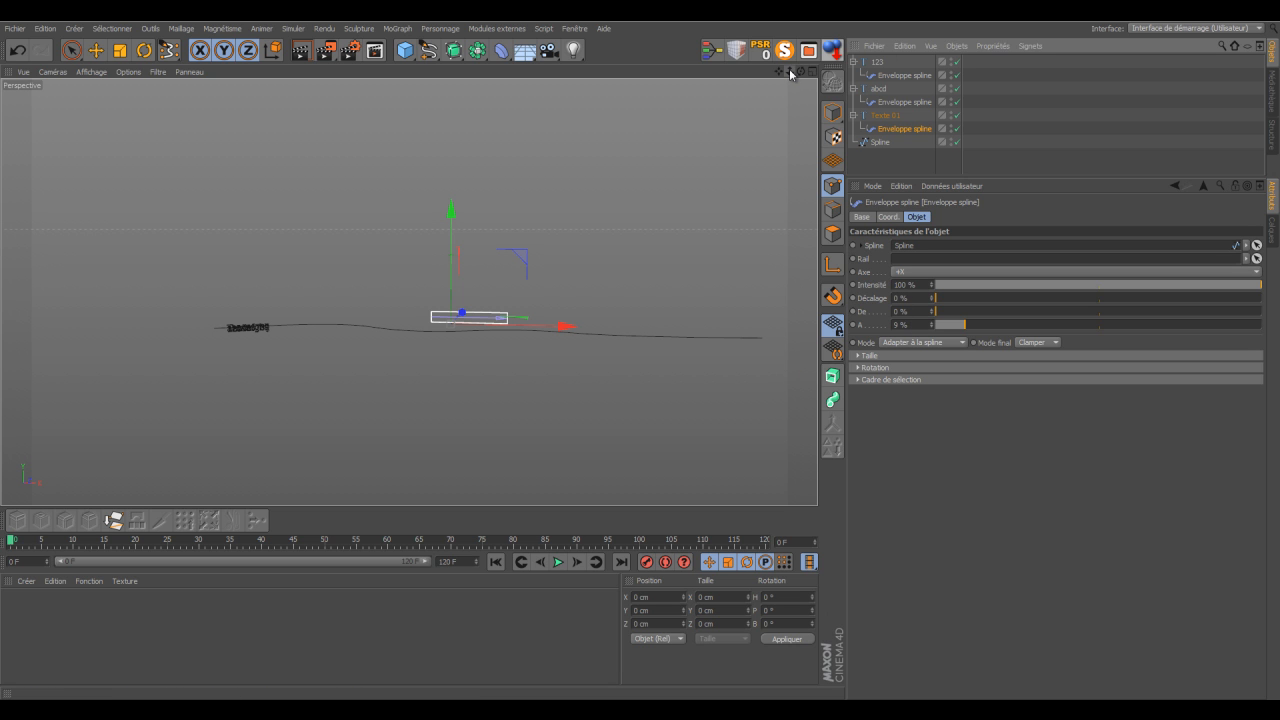
{"action": "left_click_drag", "start_coordinate": [789, 70], "coordinate": [639, 353]}
{"action": "left_click_drag", "start_coordinate": [788, 73], "coordinate": [640, 355]}
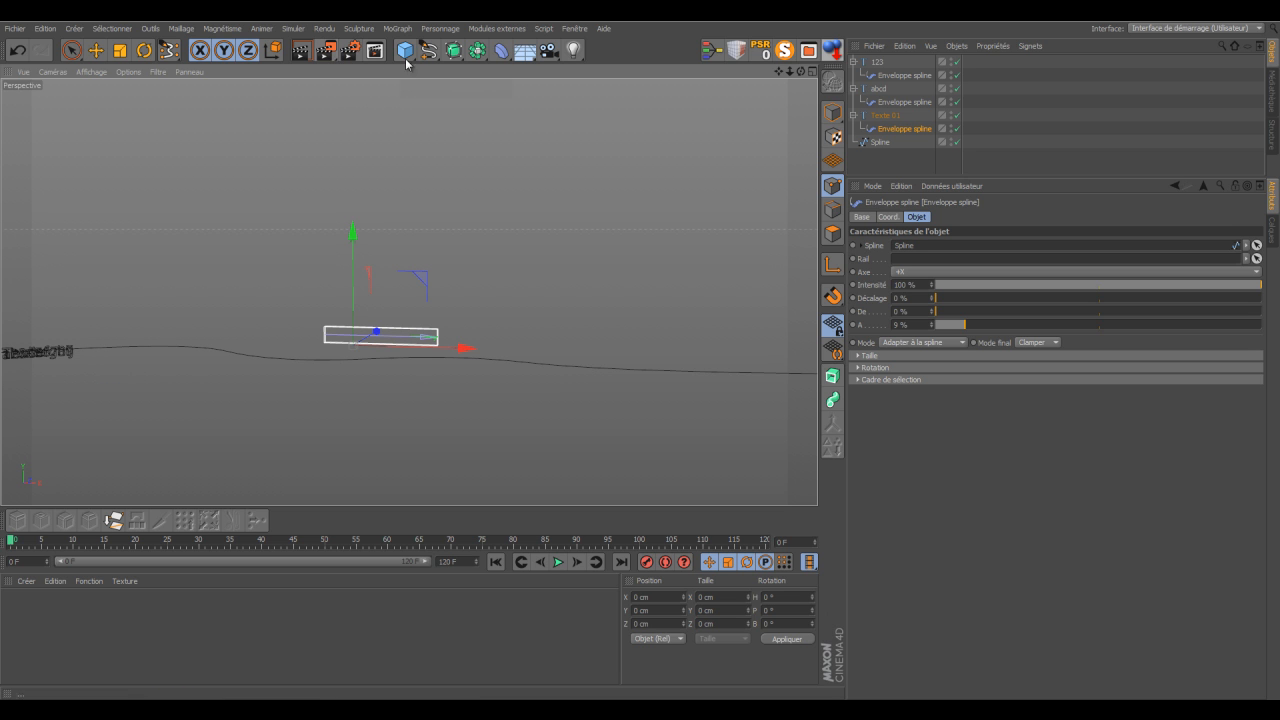
{"action": "left_click_drag", "start_coordinate": [553, 56], "coordinate": [578, 67]}
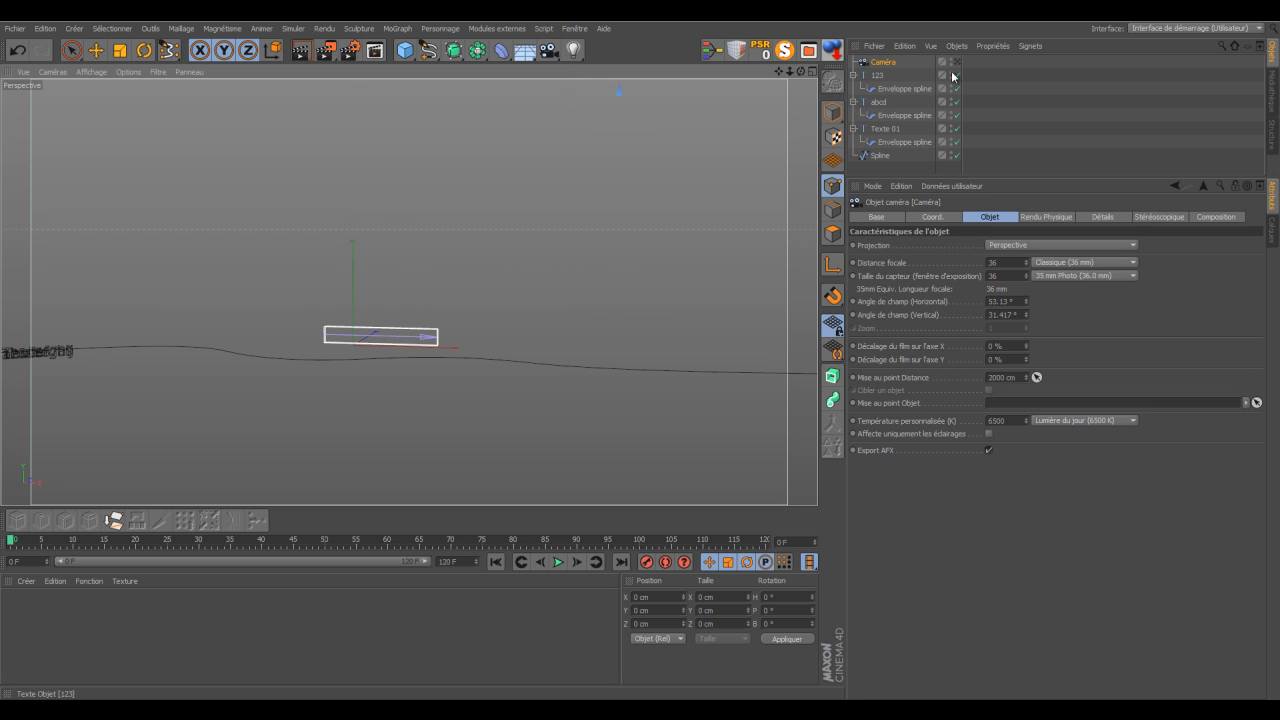
- Test the view through the camera, leave it for the default view, and hide the camera object in the viewport
{"action": "left_click_drag", "start_coordinate": [641, 354], "coordinate": [640, 352]}
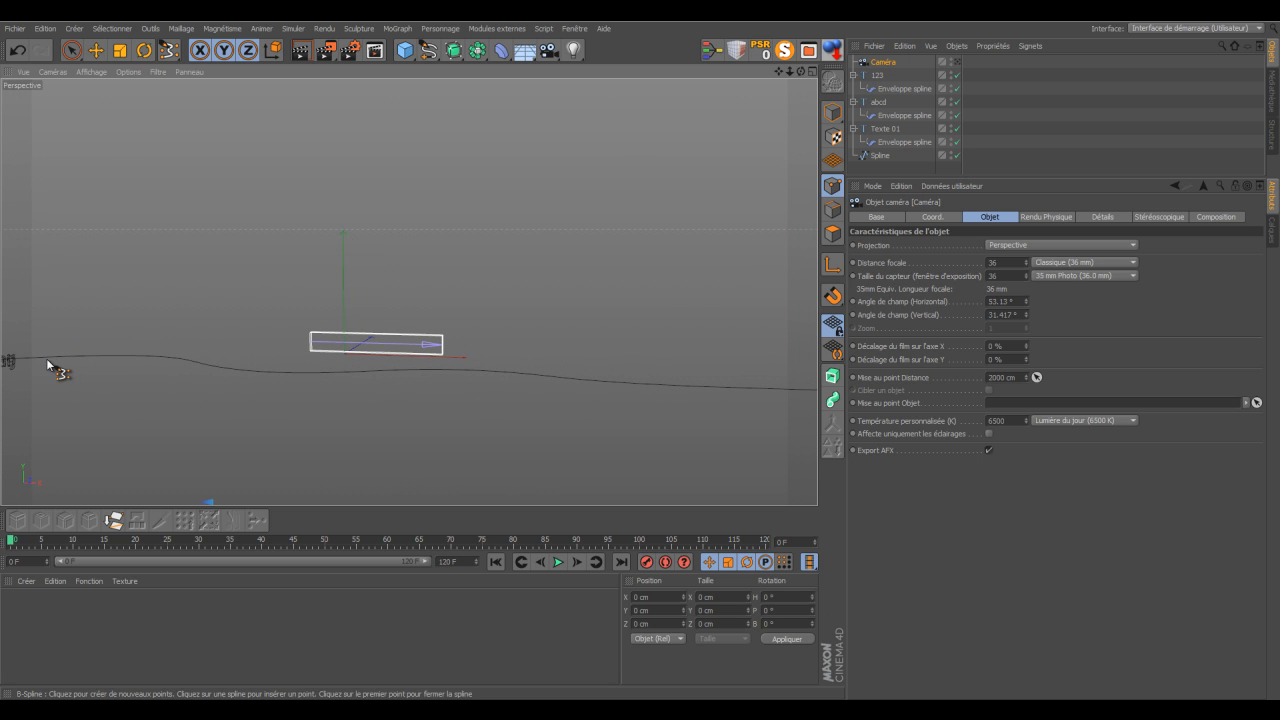
{"action": "left_click", "coordinate": [957, 63]}
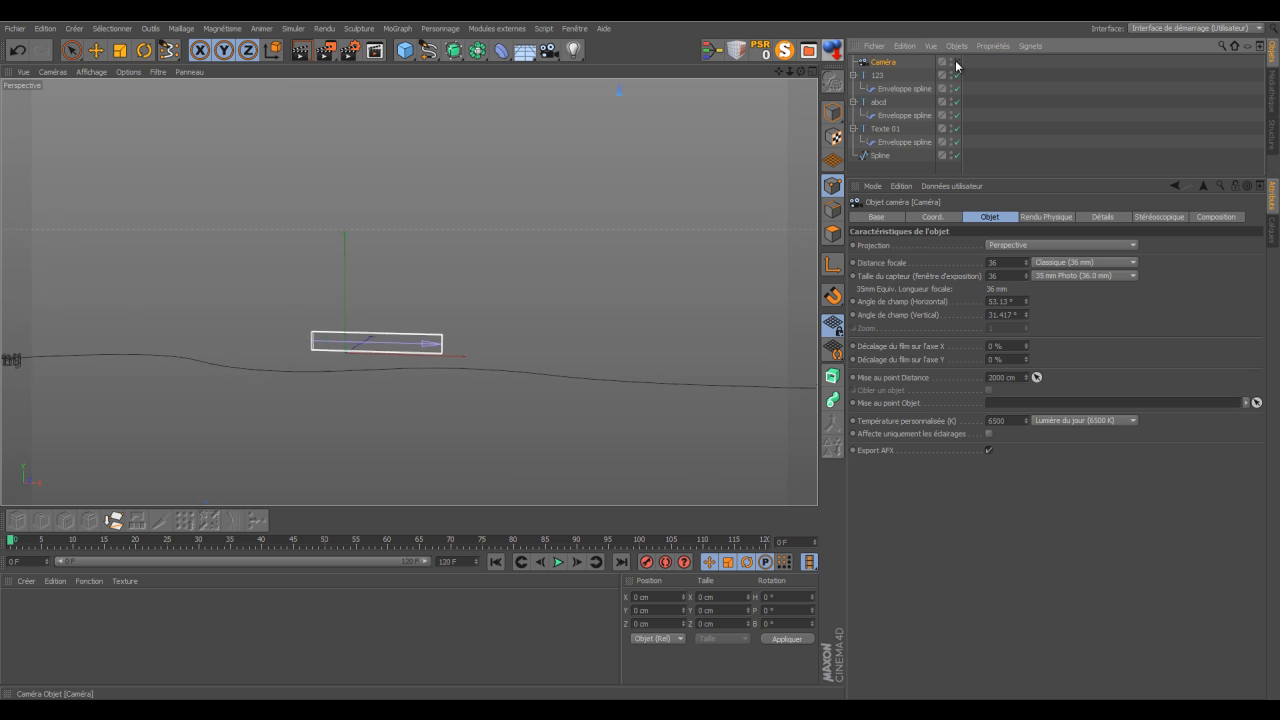
{"action": "left_click_drag", "start_coordinate": [789, 72], "coordinate": [641, 354]}
{"action": "left_click", "coordinate": [957, 63]}
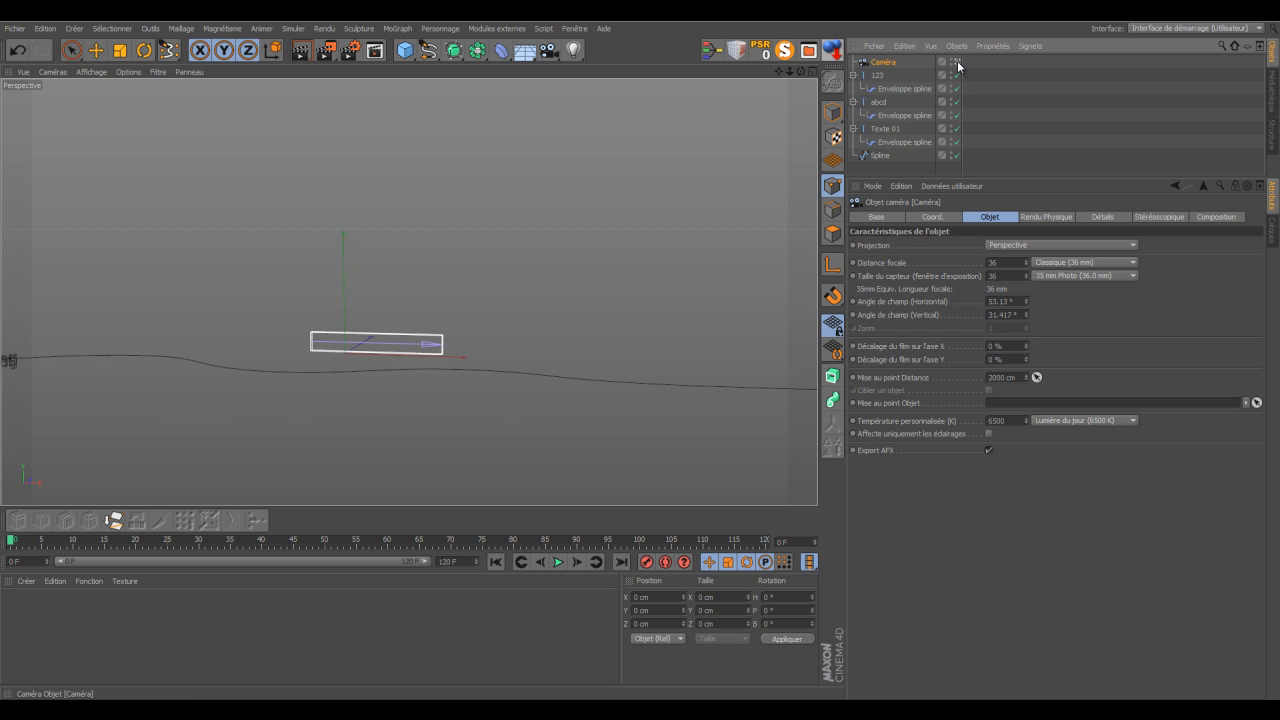
{"action": "left_click_drag", "start_coordinate": [789, 72], "coordinate": [640, 352]}
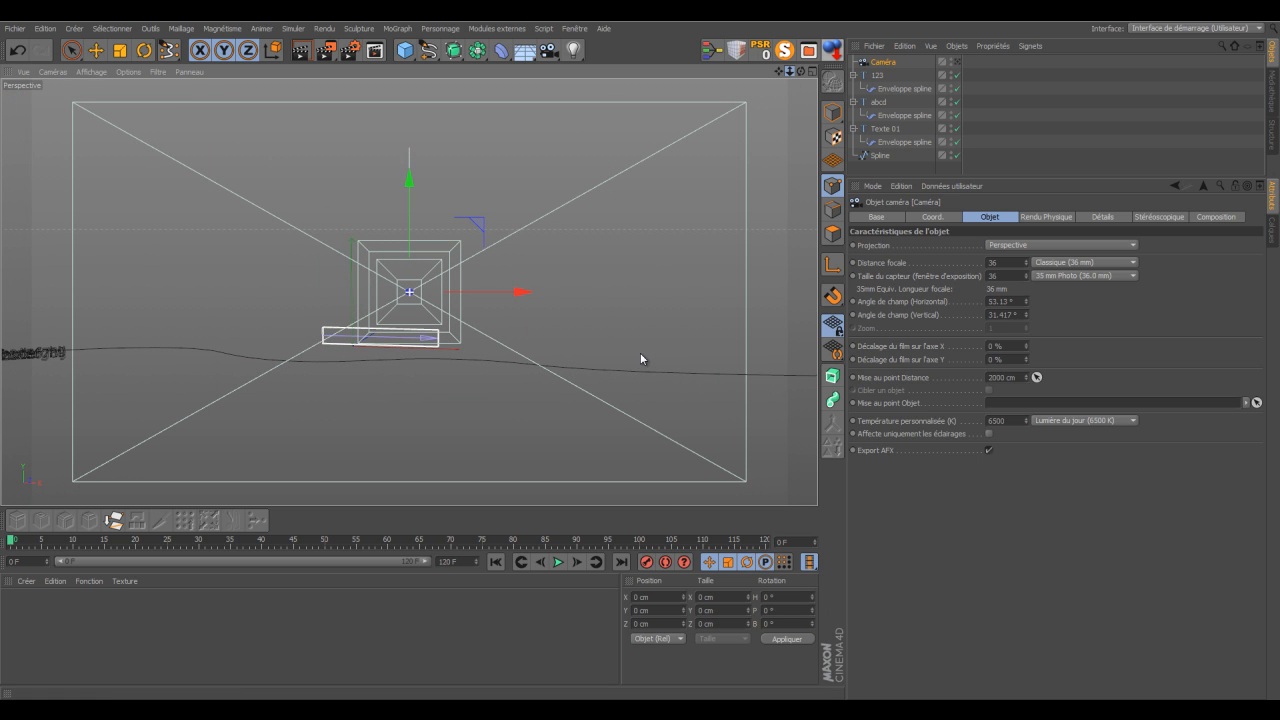
{"action": "left_click", "coordinate": [950, 64]}
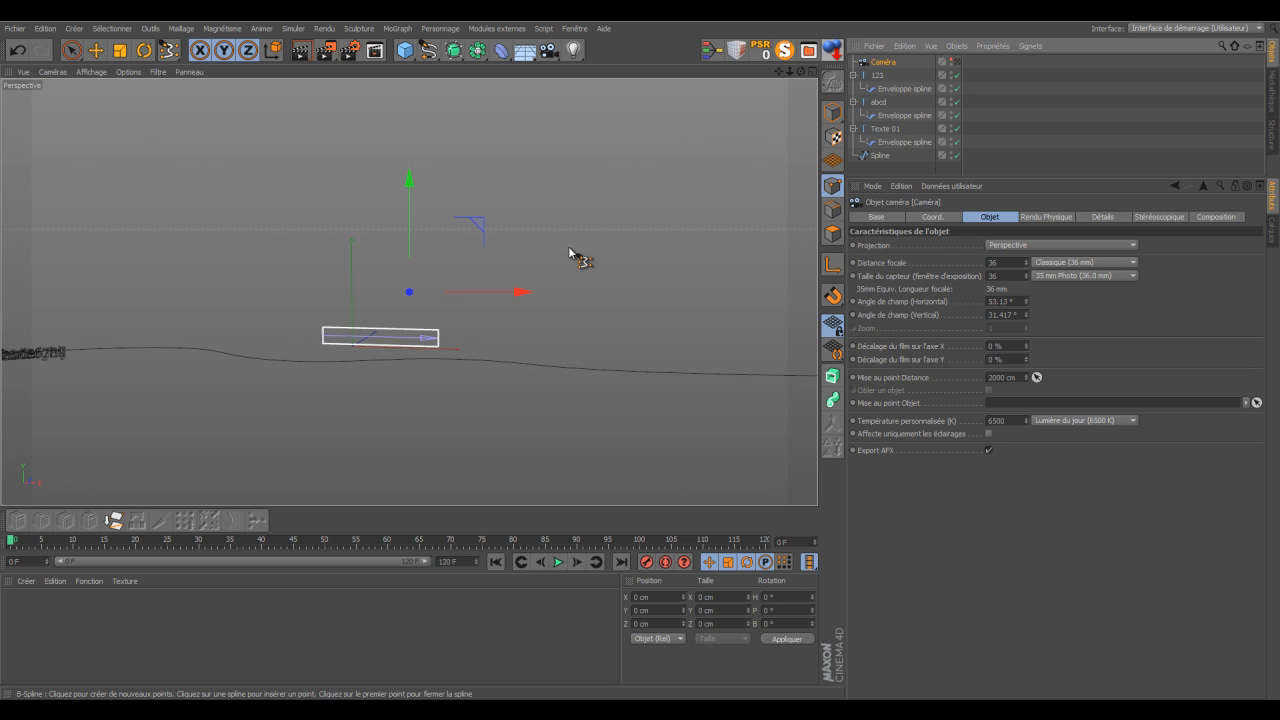
- Disable the 123 and abcd texts, and keyframe the Décalage of Texte 01's deformer at 0% on frame 0
{"action": "left_click", "coordinate": [956, 74]}
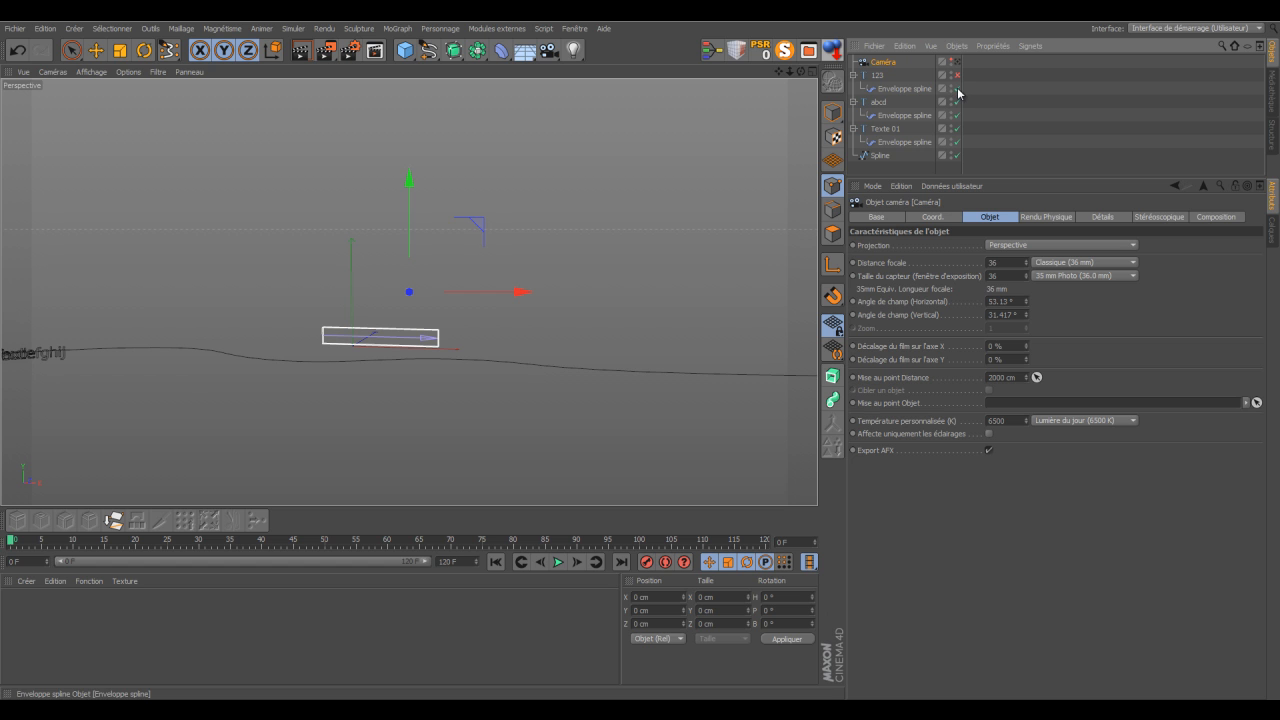
{"action": "left_click", "coordinate": [956, 101]}
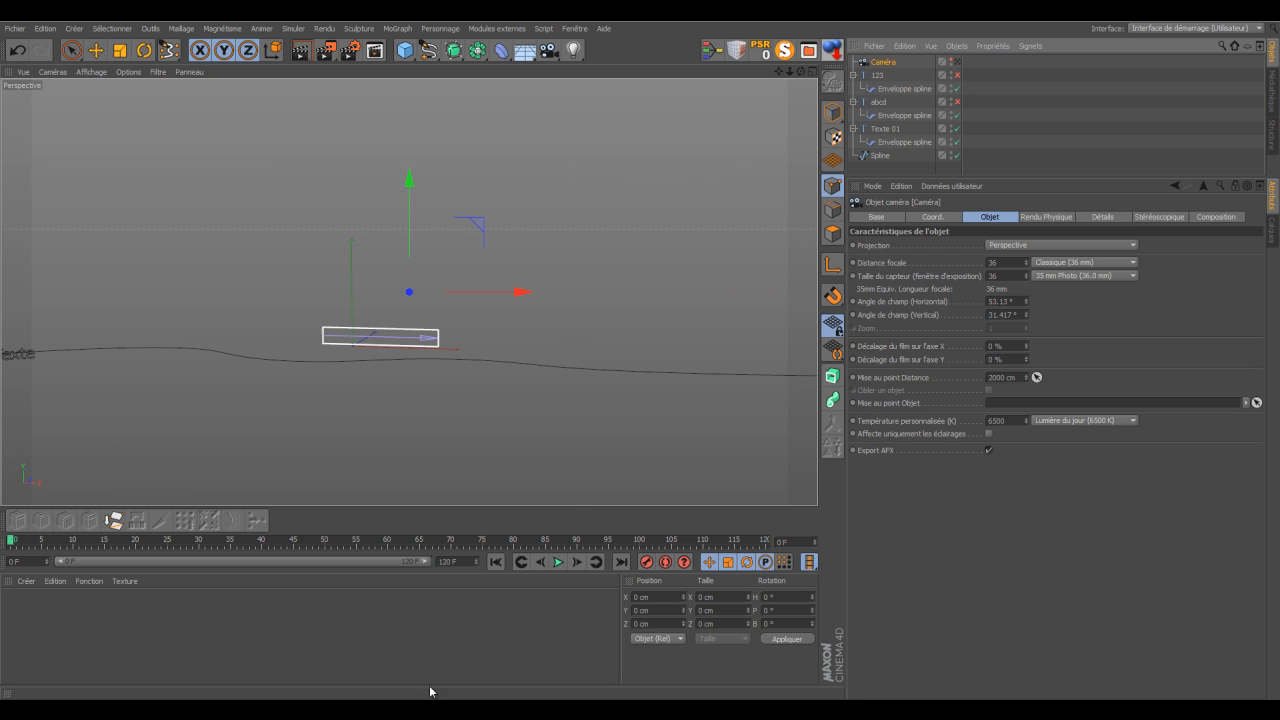
{"action": "left_click", "coordinate": [905, 142]}
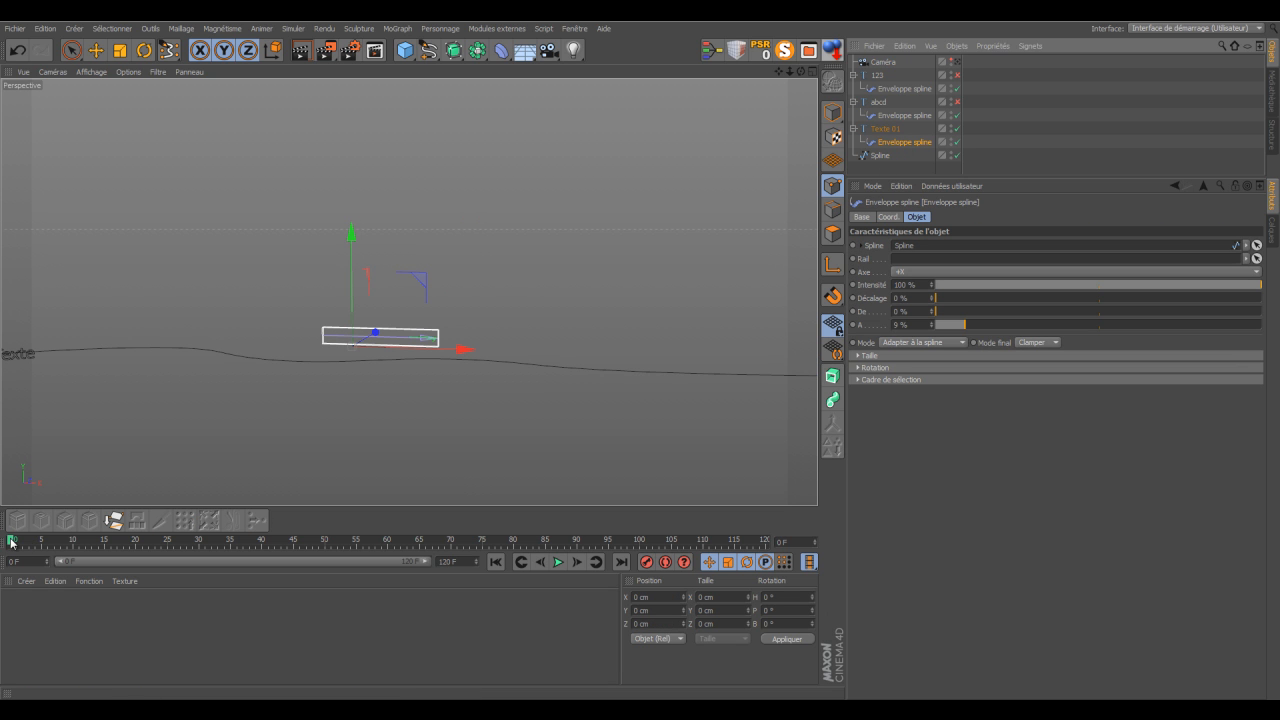
{"action": "left_click", "coordinate": [853, 298], "text": "ctrl"}
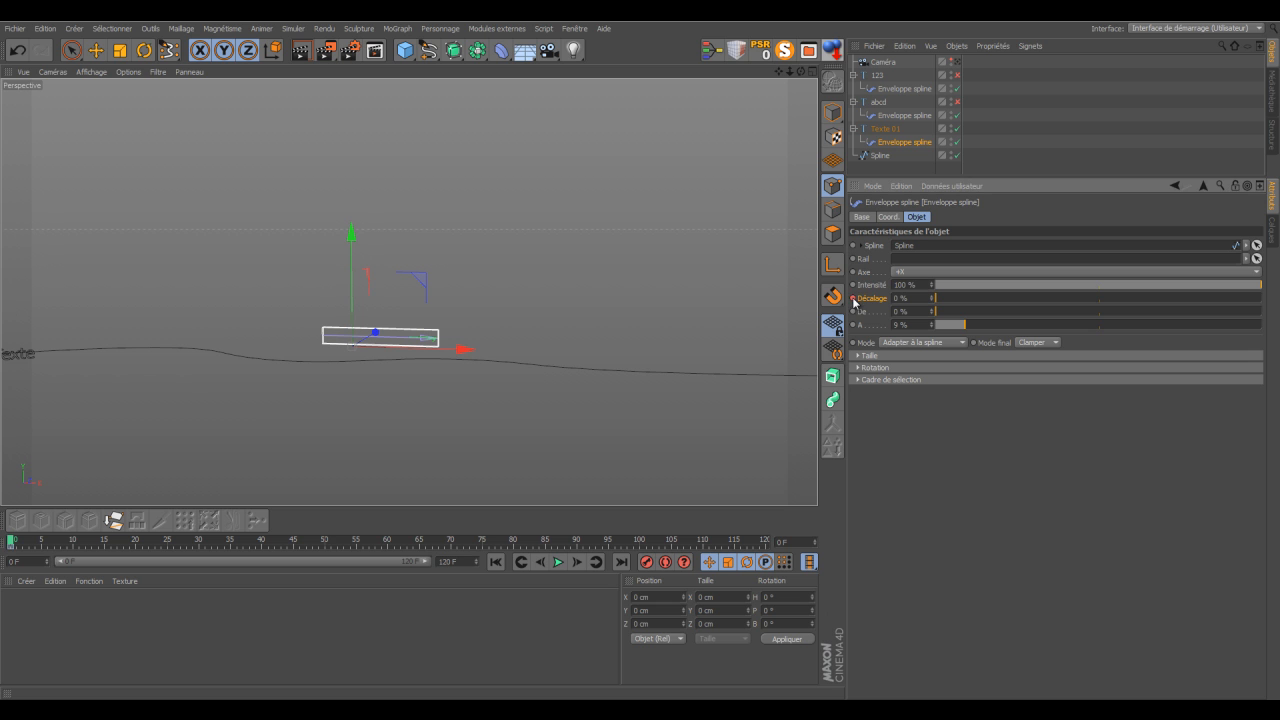
- Keyframe the Décalage of Texte 01's deformer at 44% on frame 25 and hold that value with another key at frame 30
{"action": "left_click_drag", "start_coordinate": [12, 542], "coordinate": [264, 543]}
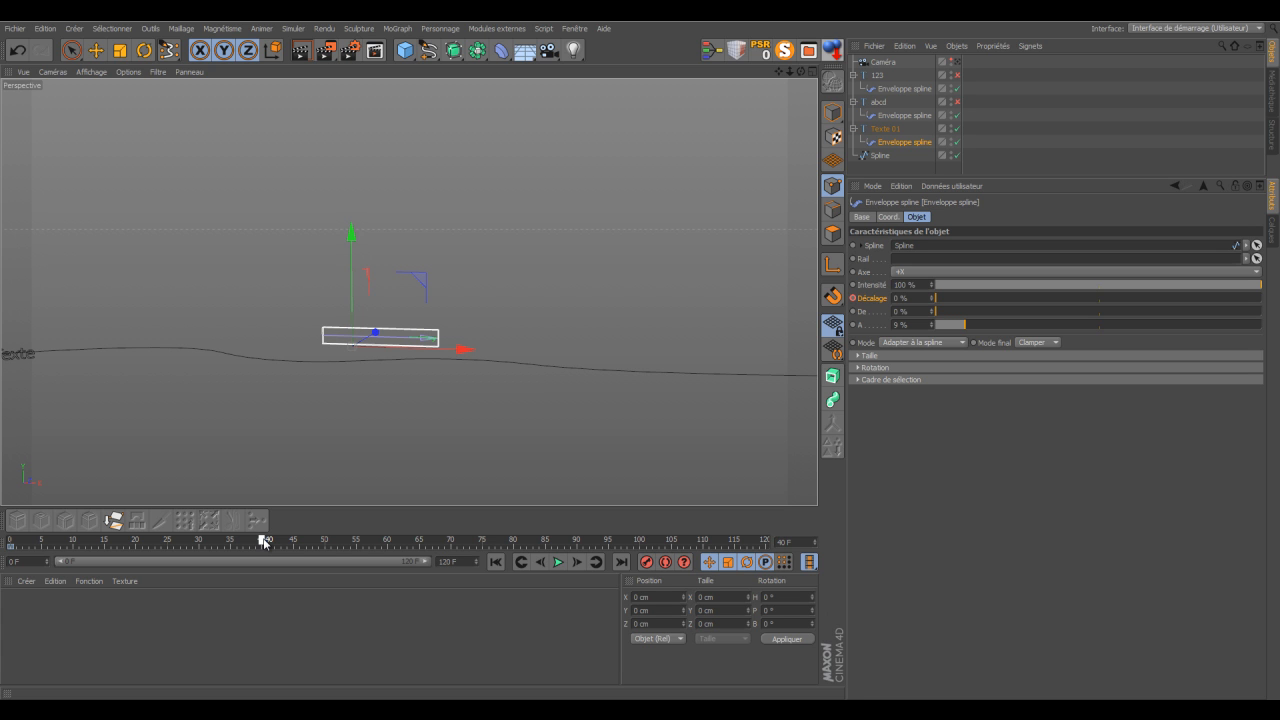
{"action": "left_click_drag", "start_coordinate": [264, 543], "coordinate": [169, 545]}
{"action": "left_click_drag", "start_coordinate": [937, 298], "coordinate": [1079, 298]}
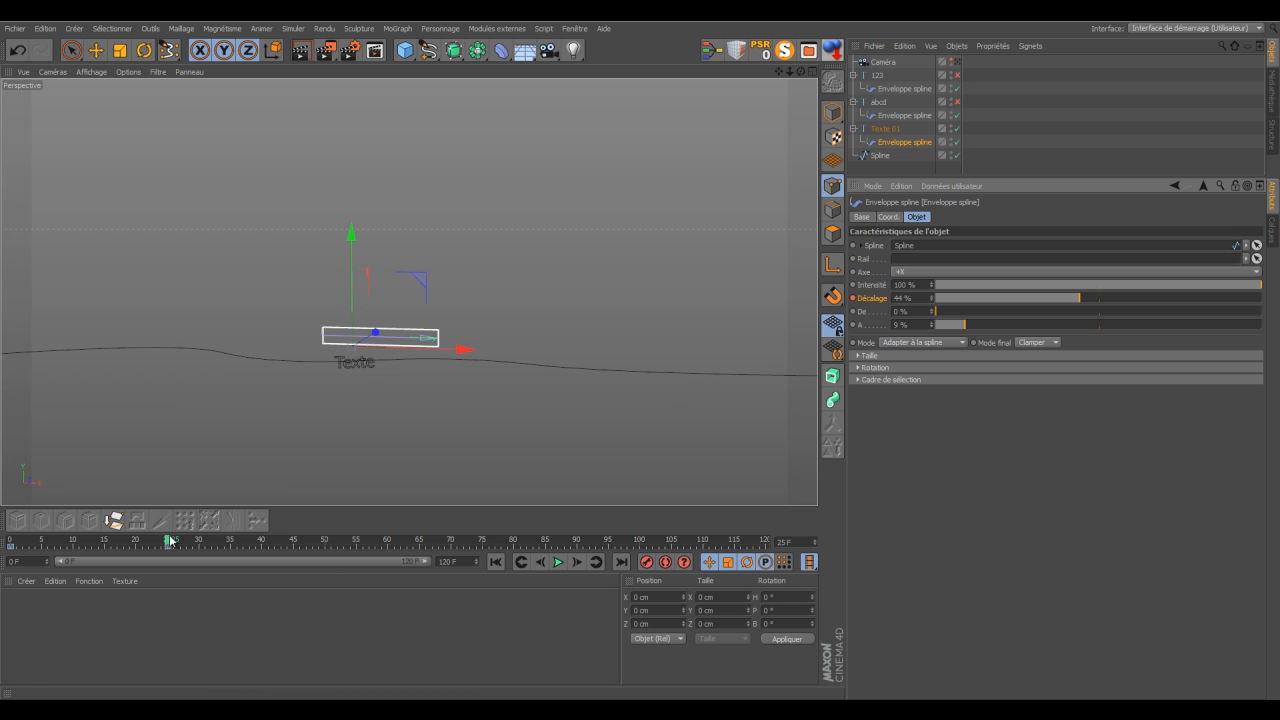
{"action": "left_click_drag", "start_coordinate": [168, 545], "coordinate": [199, 545]}
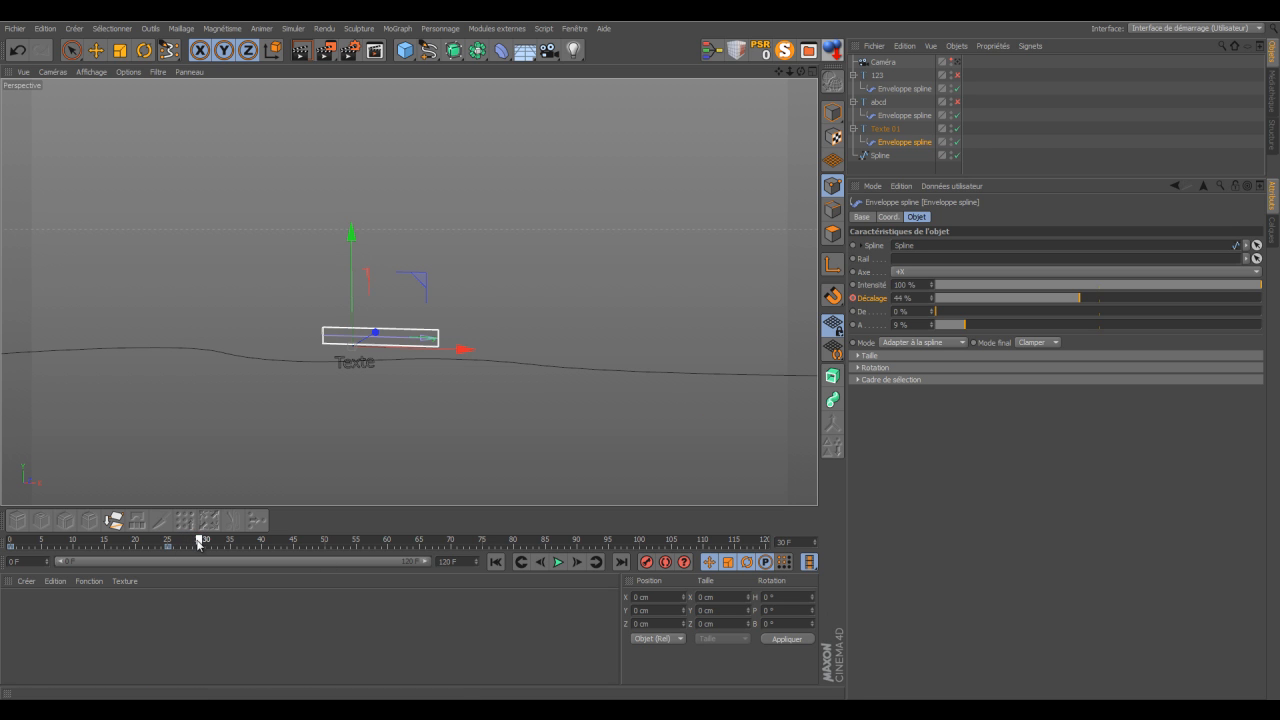
{"action": "left_click", "coordinate": [853, 298]}
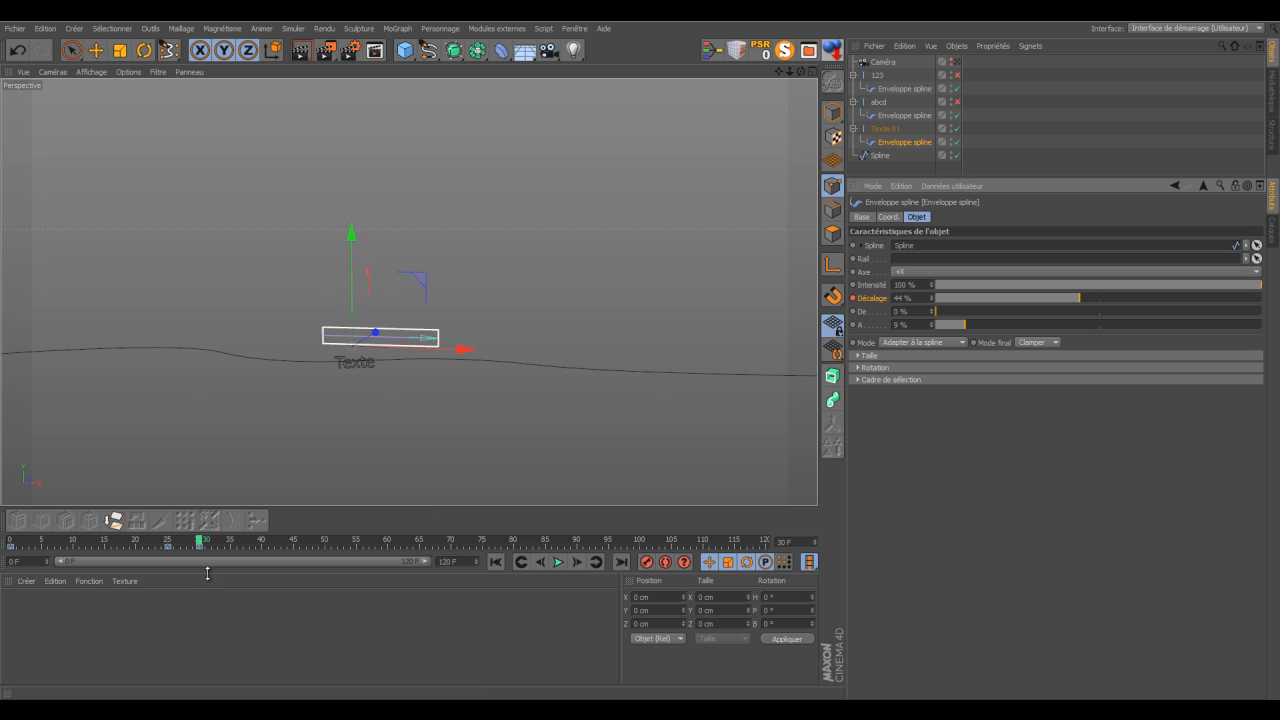
- Keyframe the Décalage of Texte 01's deformer at 99% on frame 50
{"action": "left_click_drag", "start_coordinate": [202, 542], "coordinate": [324, 547]}
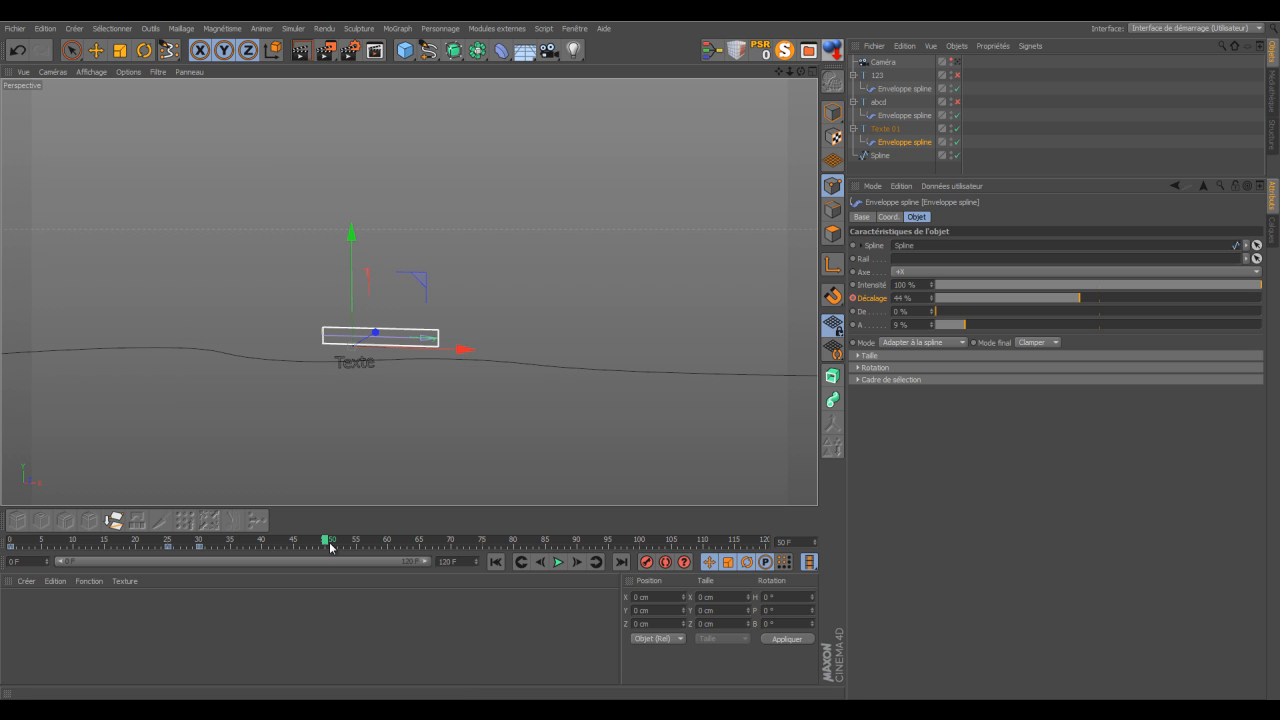
{"action": "left_click_drag", "start_coordinate": [1082, 300], "coordinate": [1258, 300]}
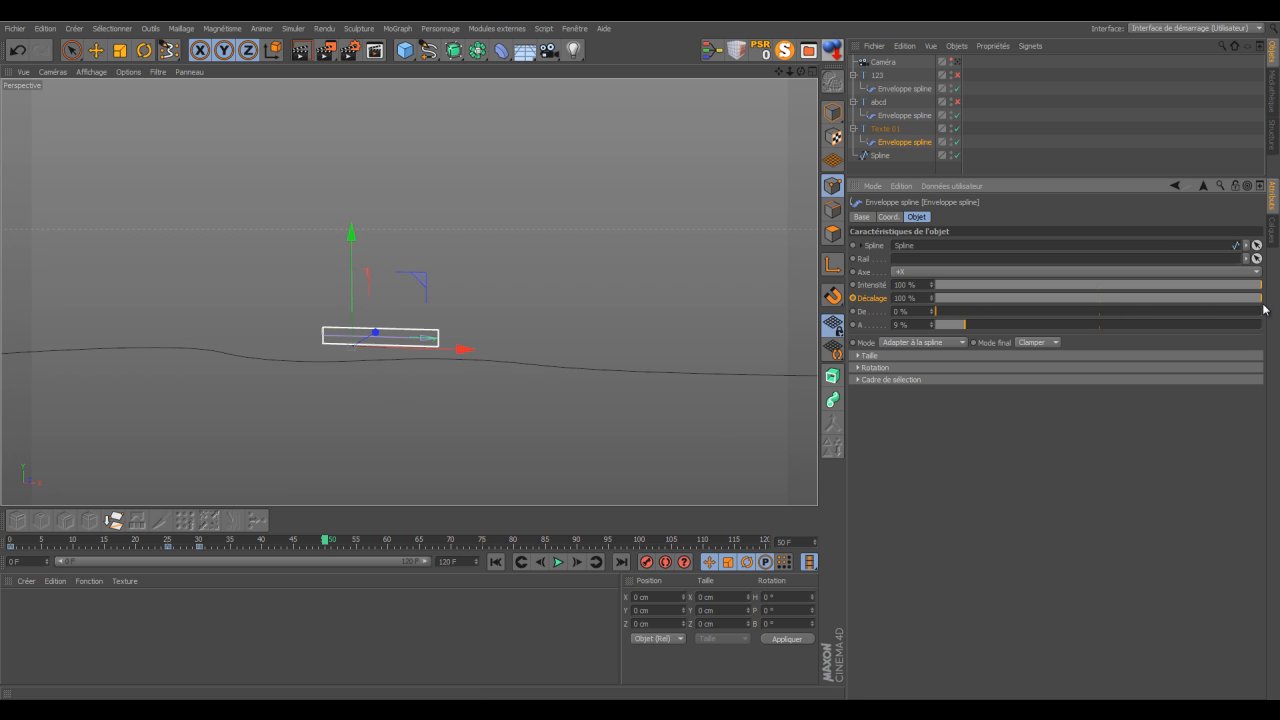
{"action": "left_click", "coordinate": [854, 298]}
- Delete the unanimated Enveloppe spline deformers under the abcd and 123 texts
{"action": "left_click", "coordinate": [900, 116]}
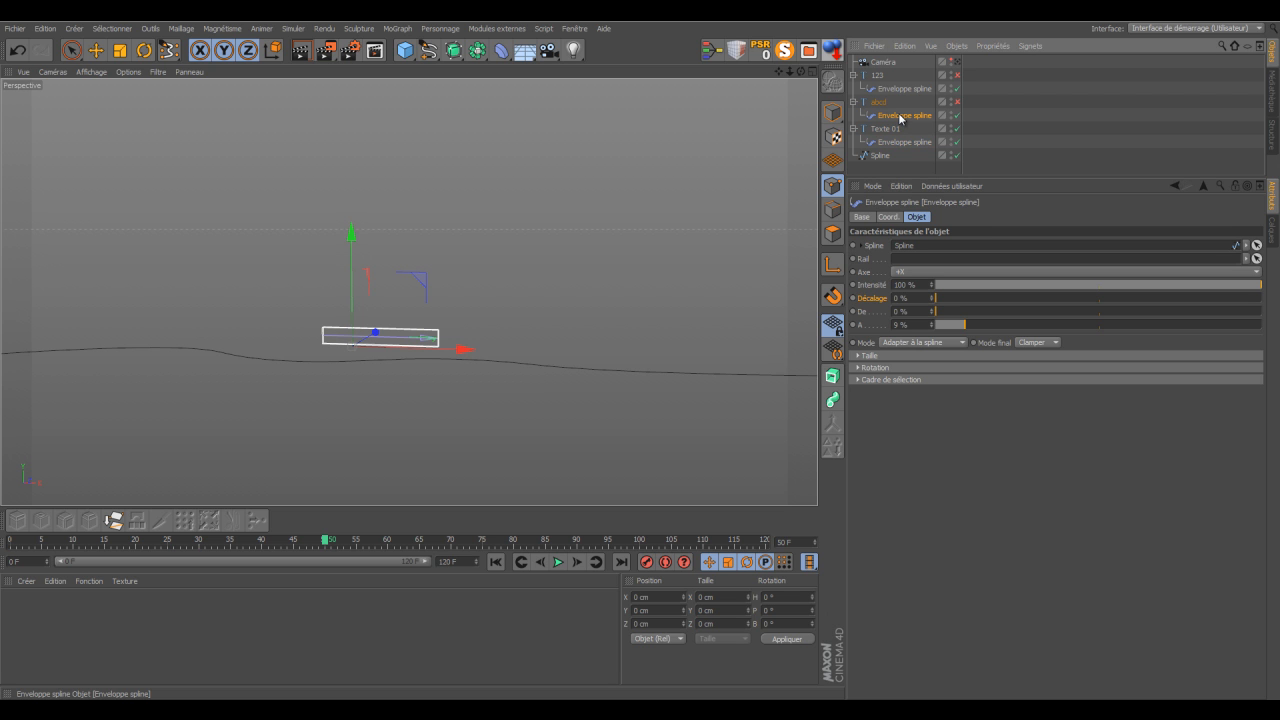
{"action": "key", "text": "Delete"}
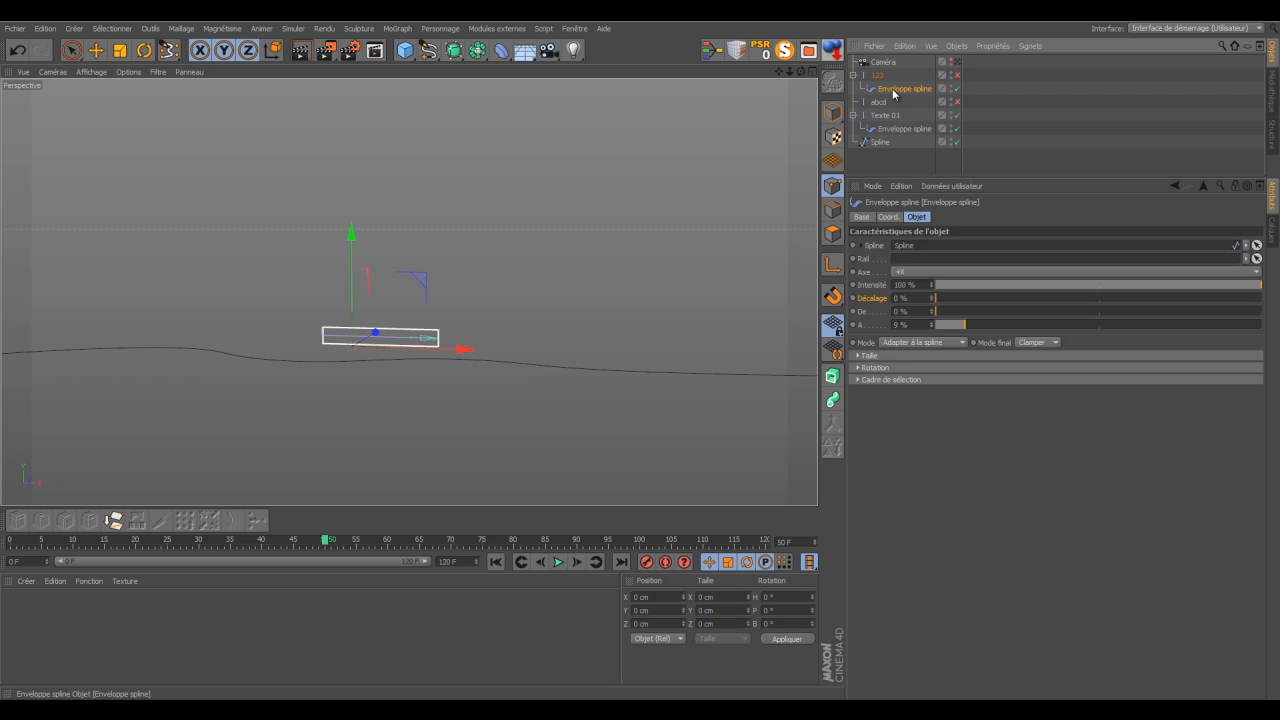
{"action": "key", "text": "Delete"}
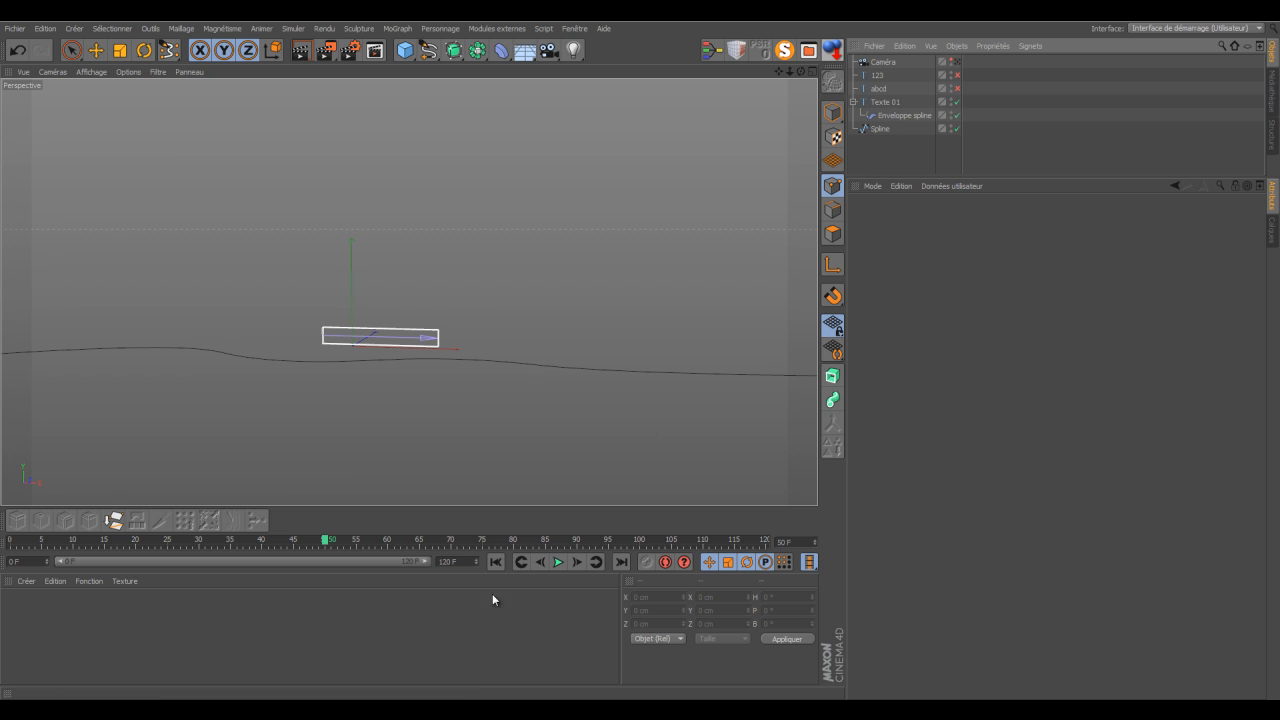
- Copy Texte 01's keyframed Enveloppe spline deformer under abcd and 123, and return the timeline to frame 0
{"action": "left_click", "coordinate": [913, 116]}
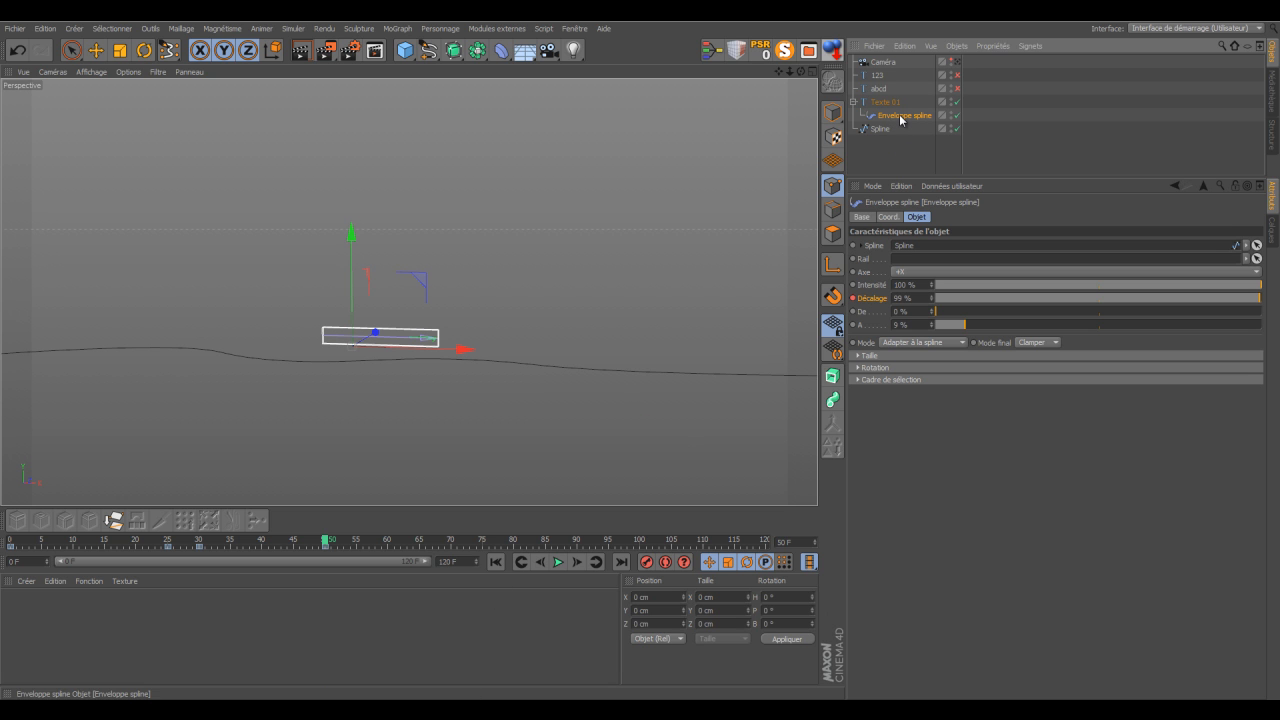
{"action": "left_click_drag", "start_coordinate": [901, 119], "coordinate": [881, 79], "text": "ctrl"}
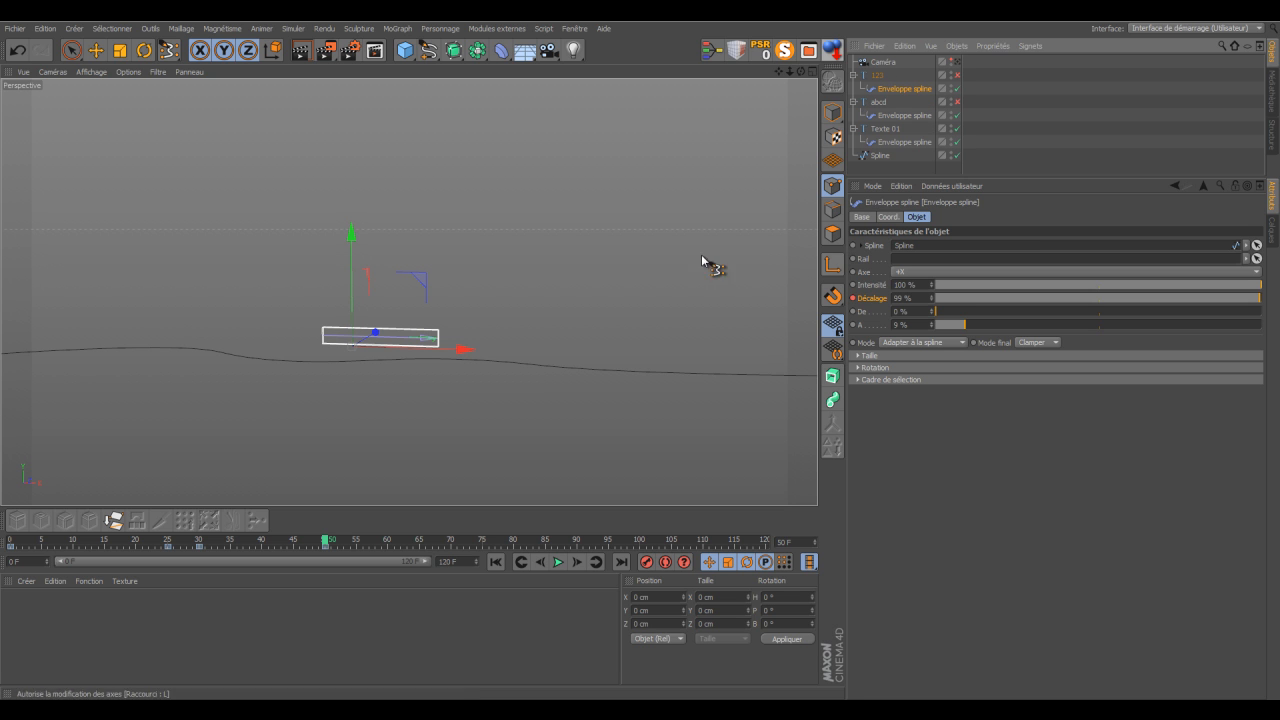
{"action": "left_click", "coordinate": [496, 563]}
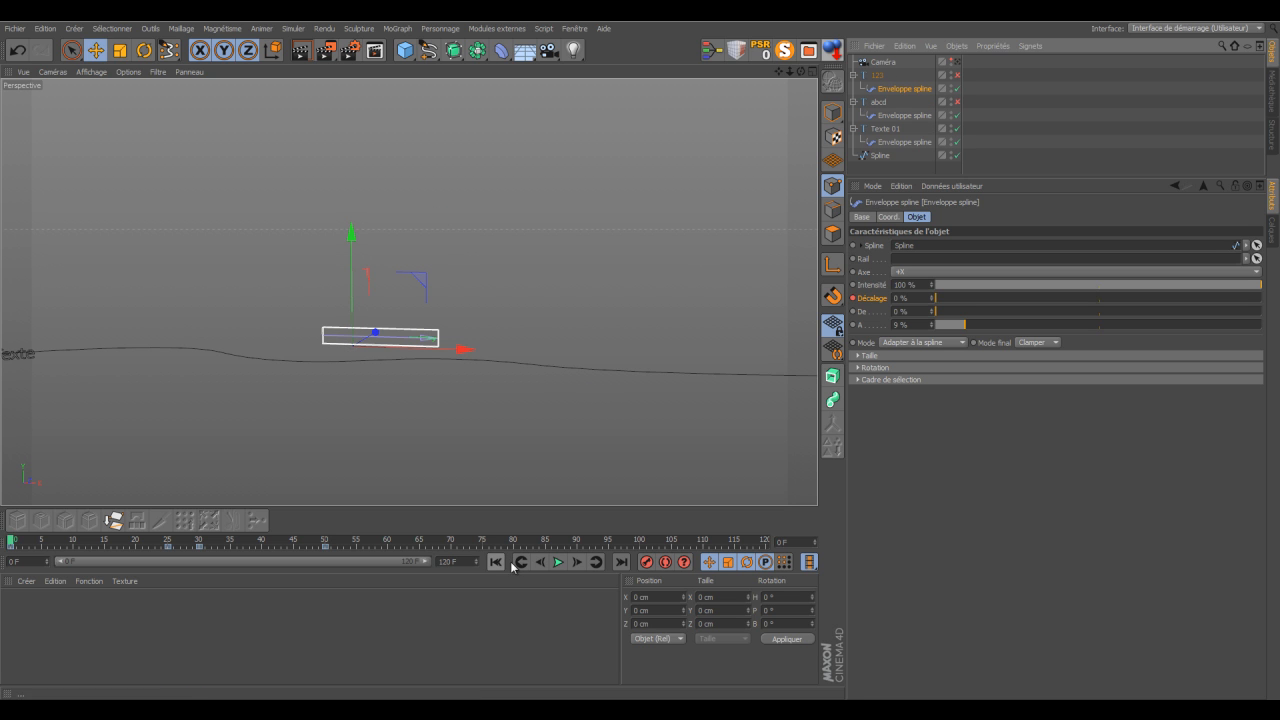
- Re-enable the abcd and 123 texts, play back the animation and return the timeline to frame 0
{"action": "left_click", "coordinate": [957, 75]}
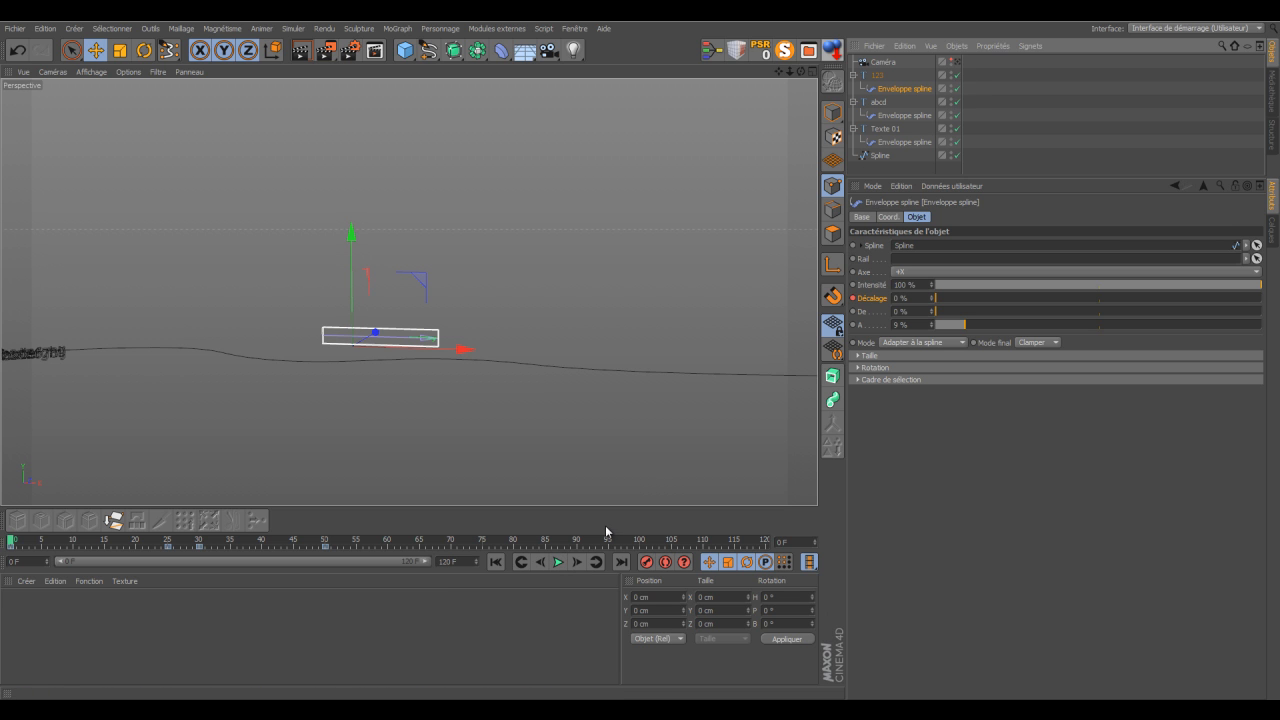
{"action": "left_click", "coordinate": [558, 564]}
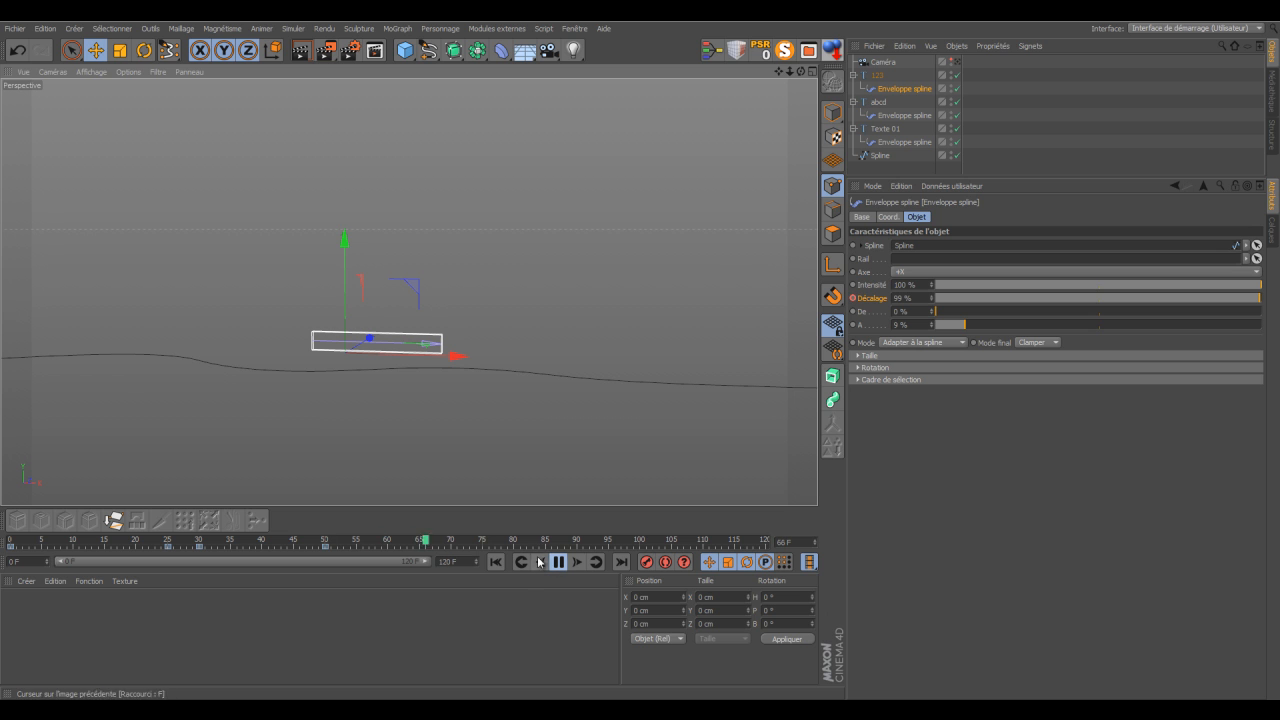
{"action": "left_click", "coordinate": [497, 562]}
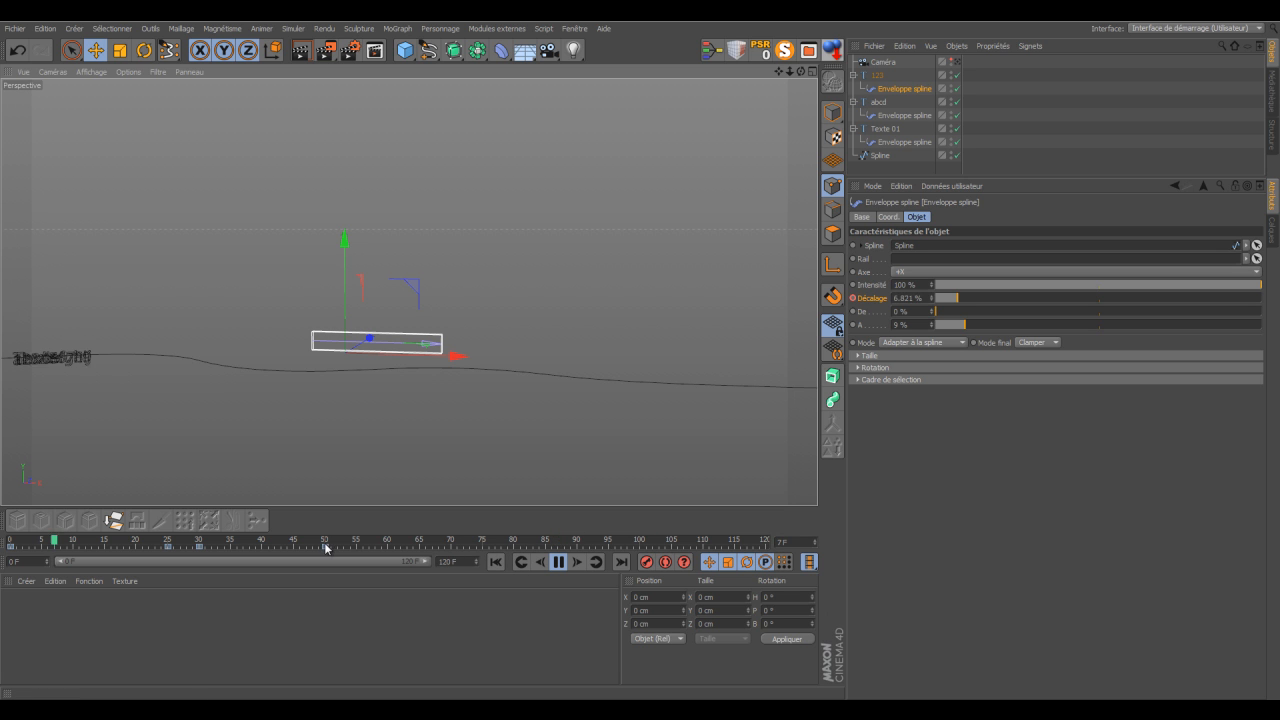
{"action": "left_click", "coordinate": [497, 562]}
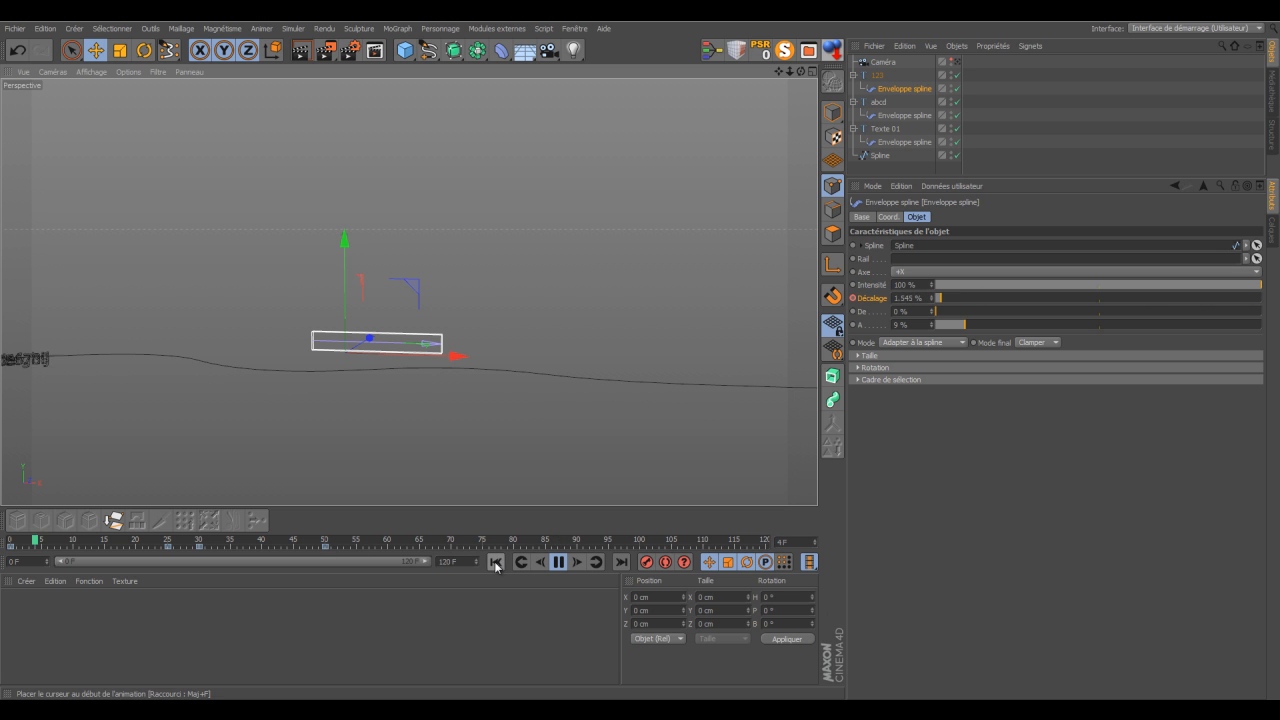
{"action": "left_click", "coordinate": [558, 562]}
{"action": "left_click", "coordinate": [497, 562]}
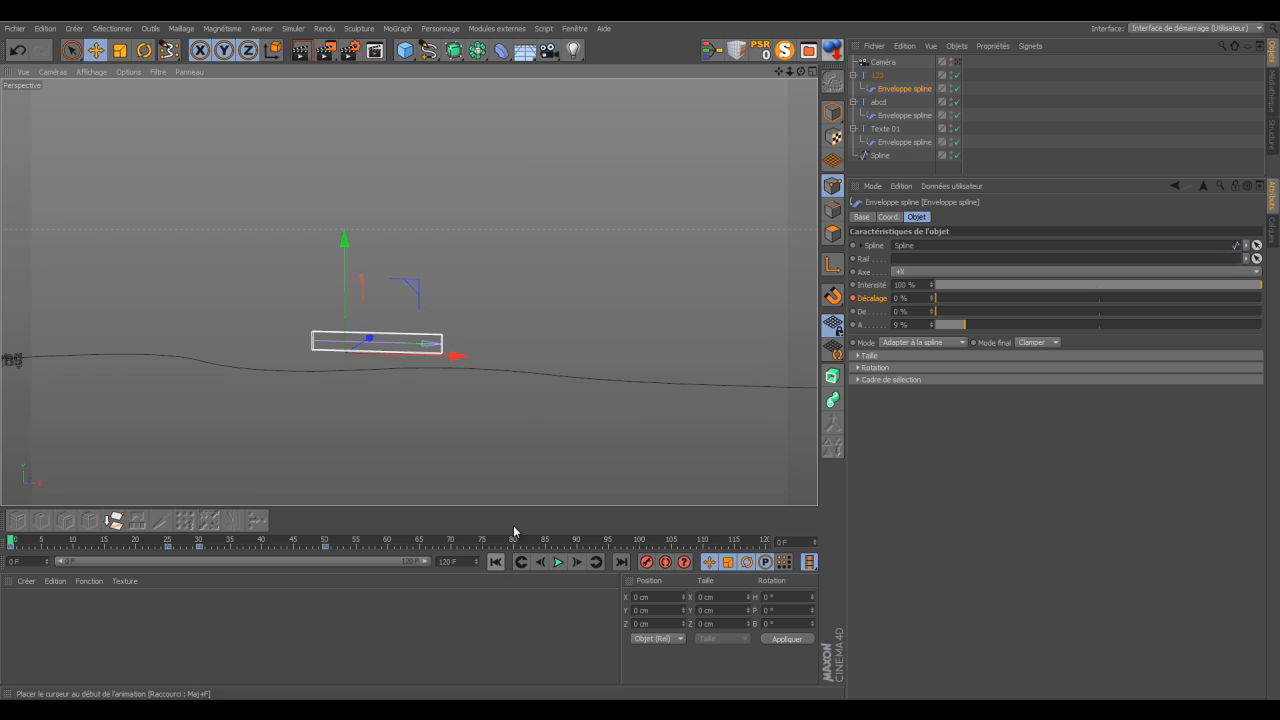
- In the Ligne temporelle, shift all Décalage keys of abcd's Enveloppe spline to start at frame 30
{"action": "left_click", "coordinate": [599, 30]}
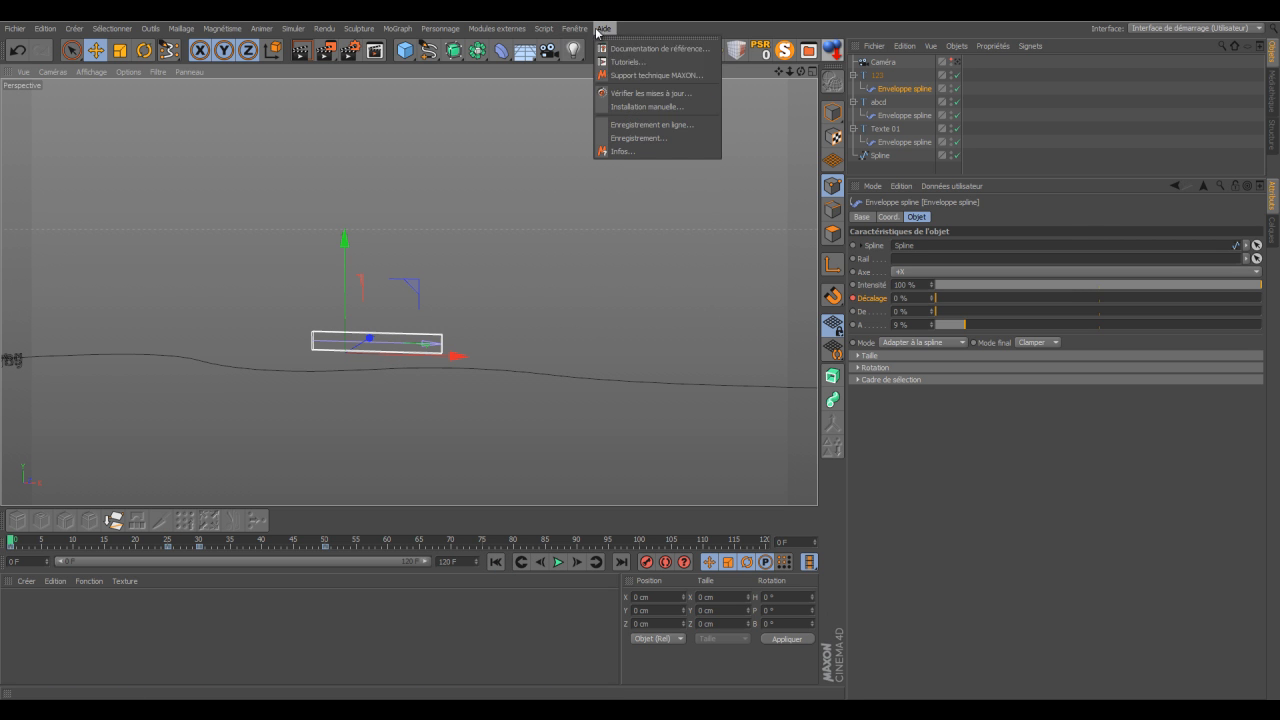
{"action": "left_click", "coordinate": [596, 137]}
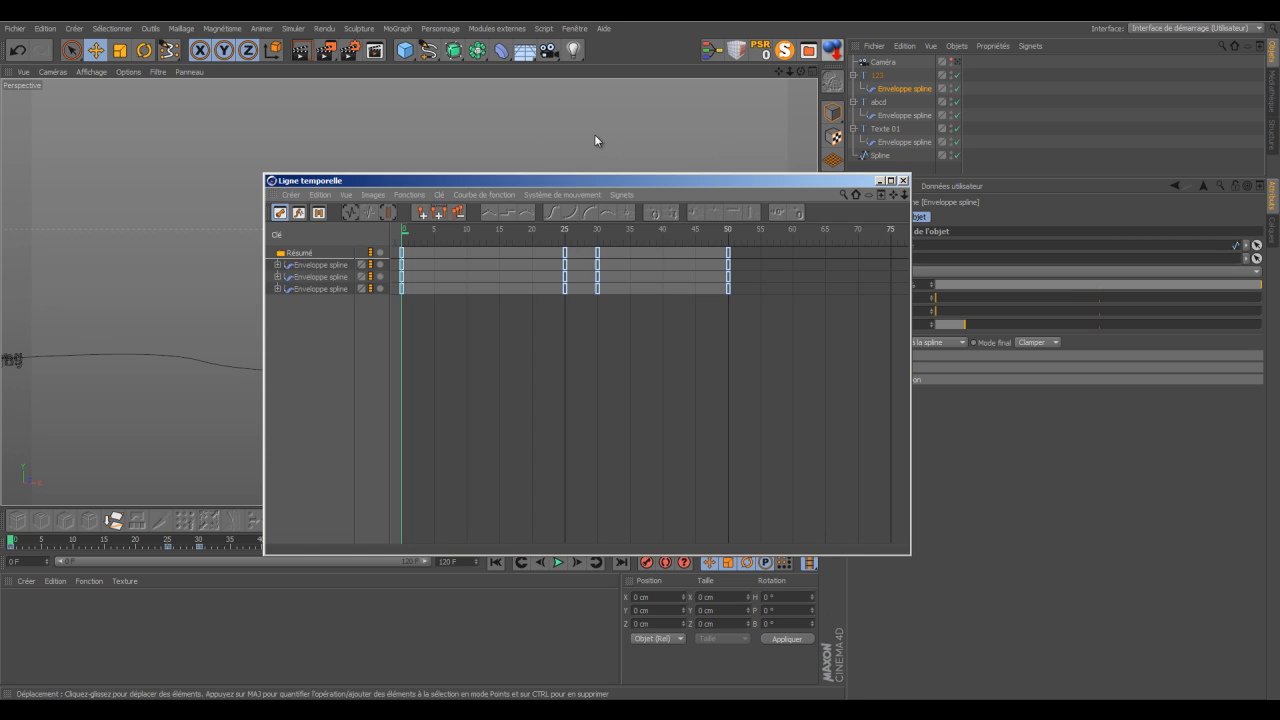
{"action": "left_click_drag", "start_coordinate": [437, 183], "coordinate": [341, 280]}
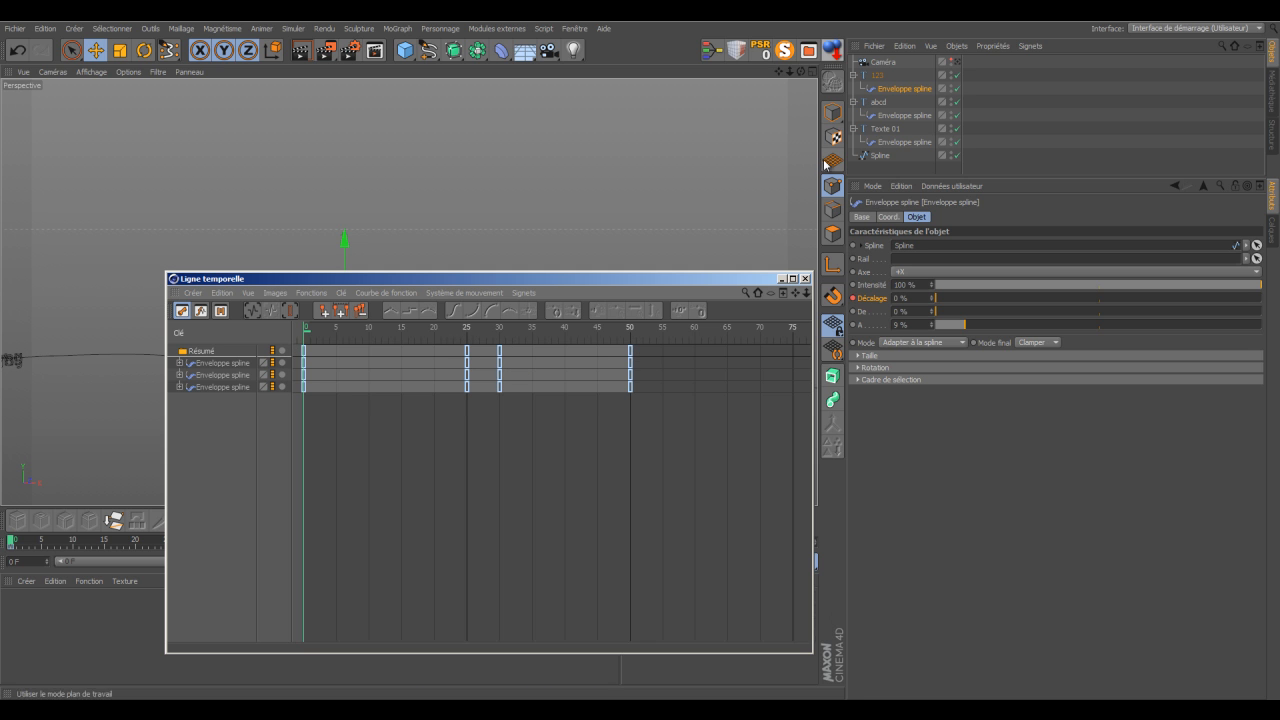
{"action": "left_click", "coordinate": [205, 377]}
{"action": "left_click", "coordinate": [205, 377]}
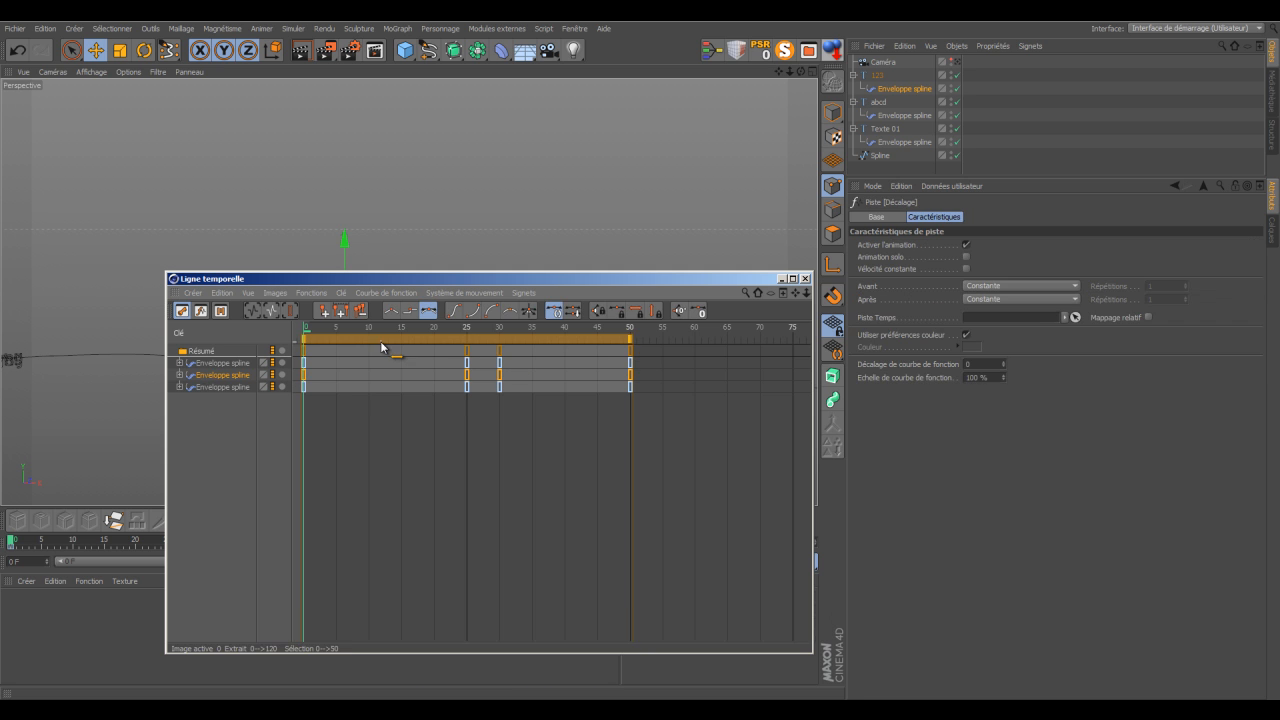
{"action": "left_click_drag", "start_coordinate": [374, 335], "coordinate": [573, 347]}
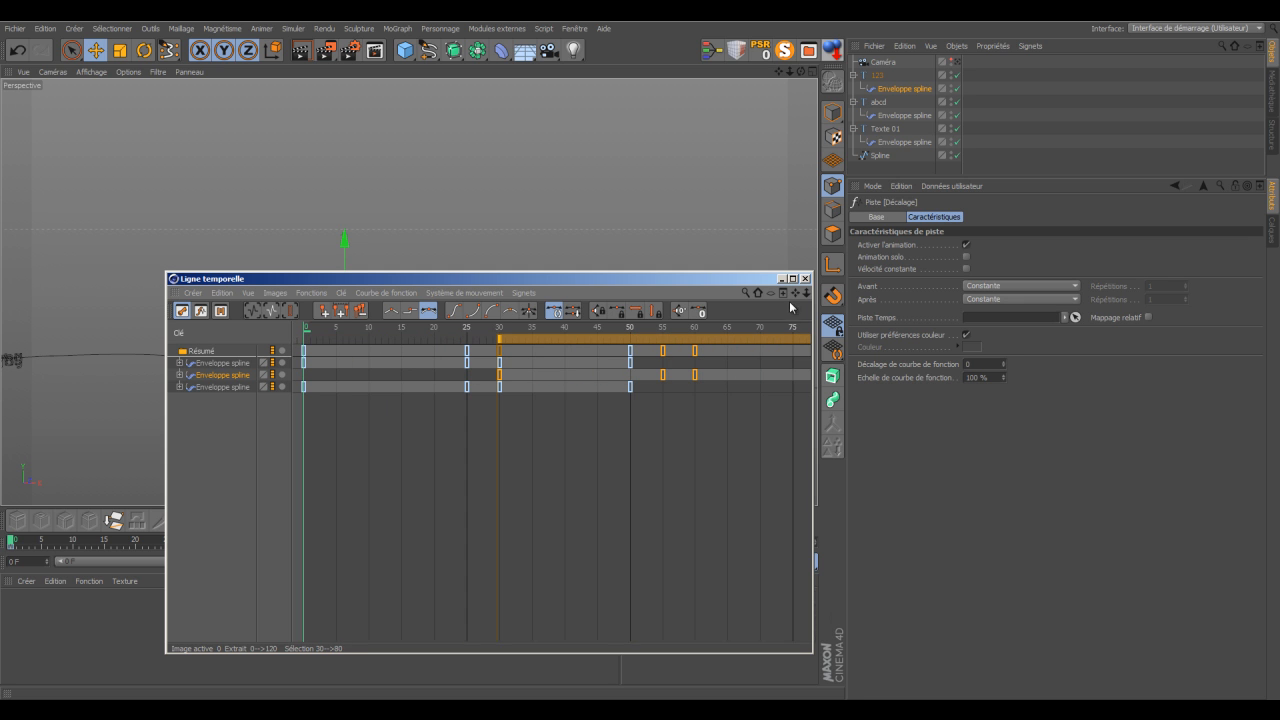
- Shift all Décalage keys of Texte 01's Enveloppe spline to start at frame 60
{"action": "left_click_drag", "start_coordinate": [806, 294], "coordinate": [641, 361]}
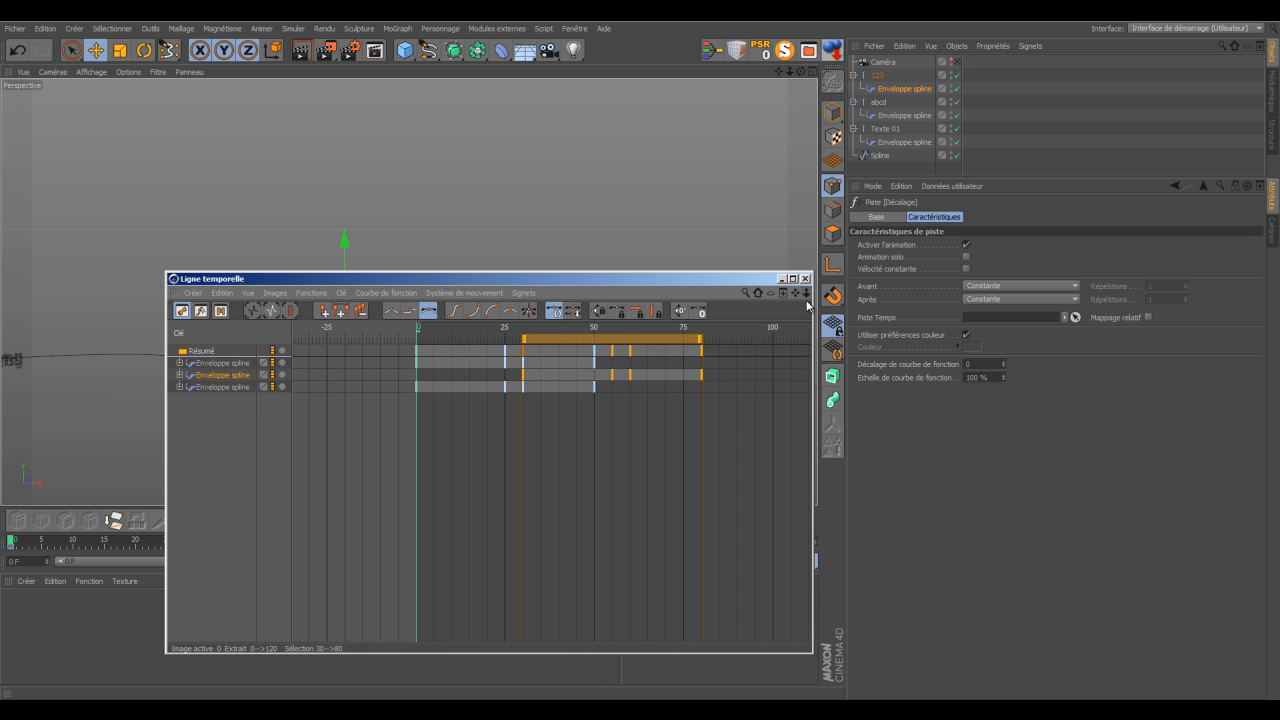
{"action": "left_click", "coordinate": [232, 388]}
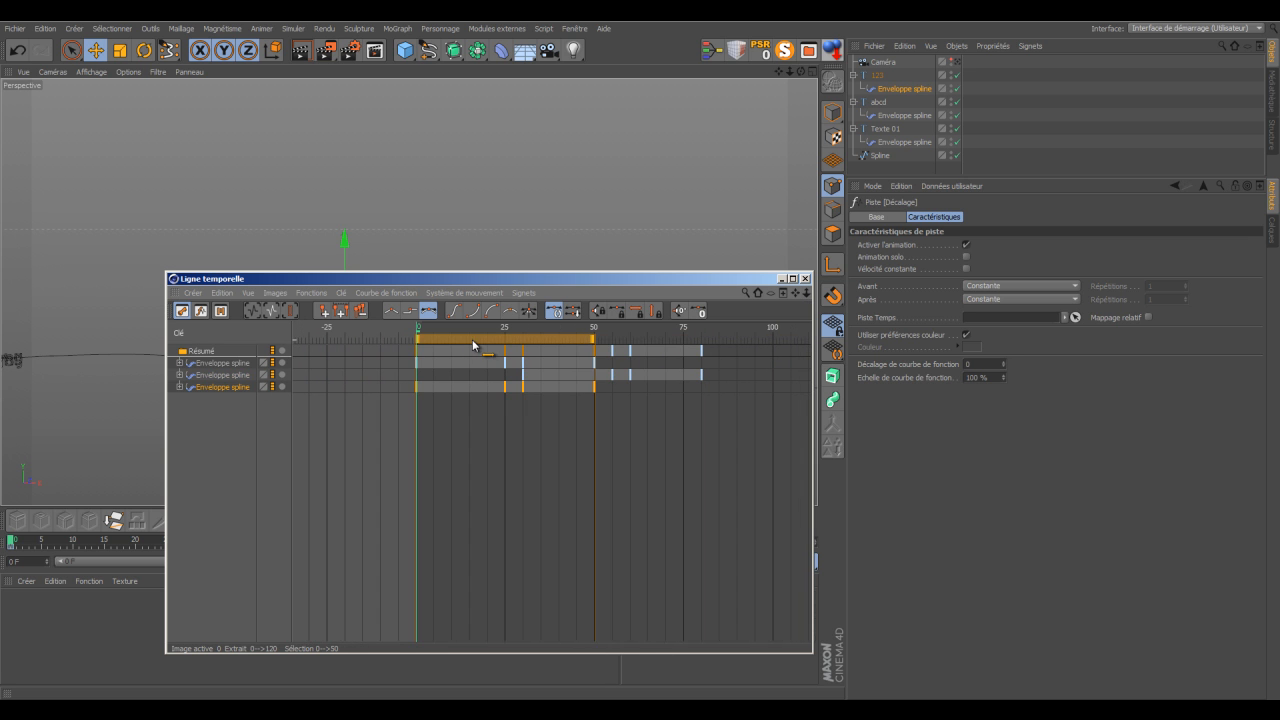
{"action": "left_click_drag", "start_coordinate": [458, 338], "coordinate": [672, 338]}
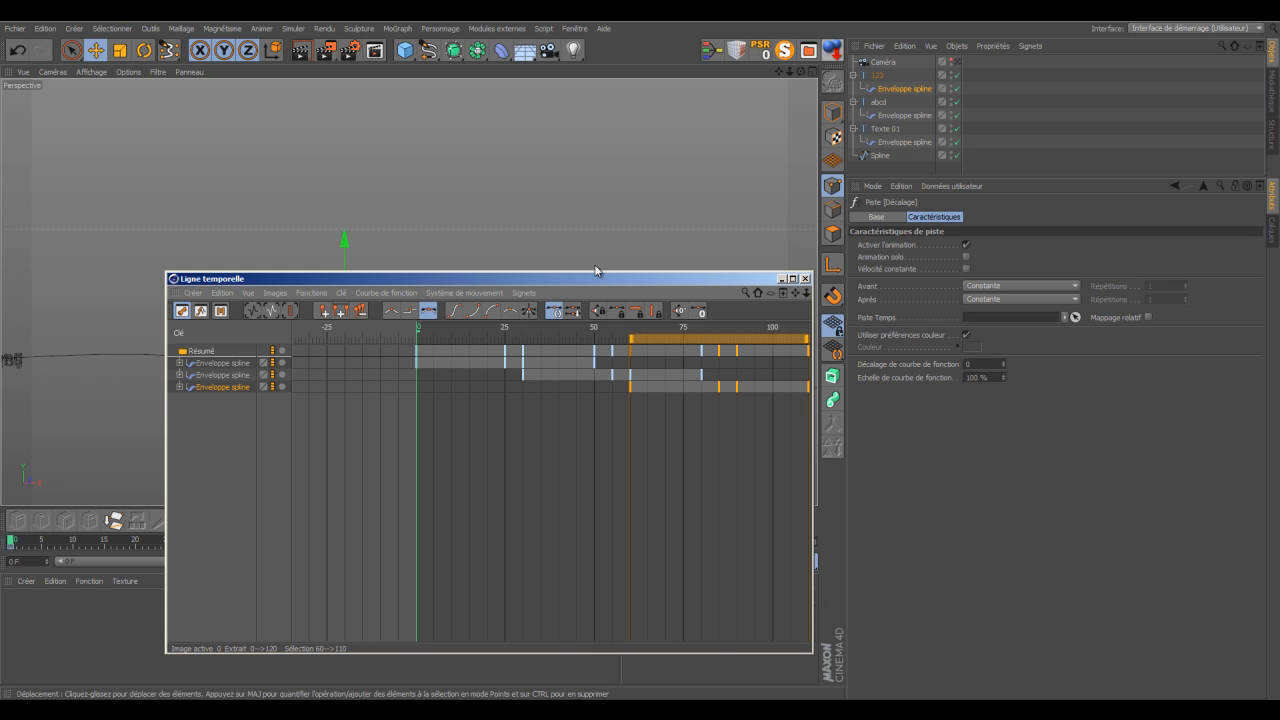
- Play back the staggered text animation with the Ligne temporelle window out of the way, ending on frame 0
{"action": "left_click_drag", "start_coordinate": [597, 279], "coordinate": [725, 598]}
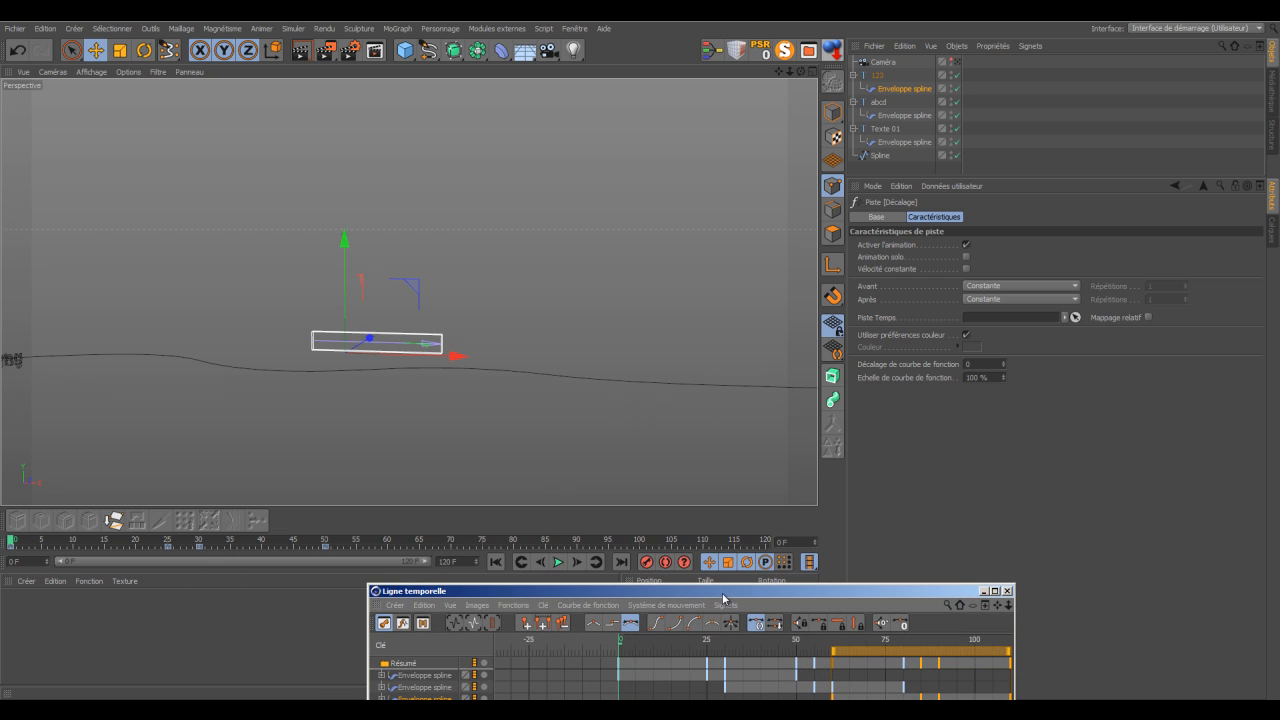
{"action": "left_click", "coordinate": [558, 562]}
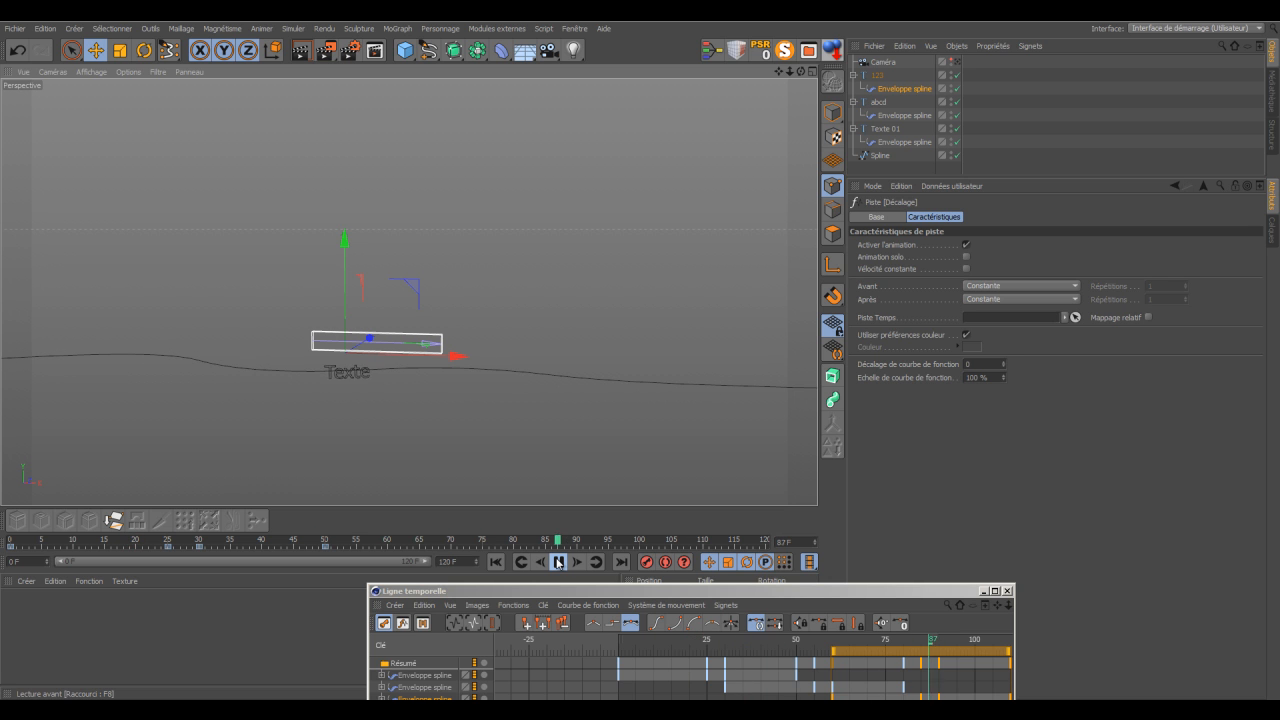
{"action": "left_click", "coordinate": [558, 562]}
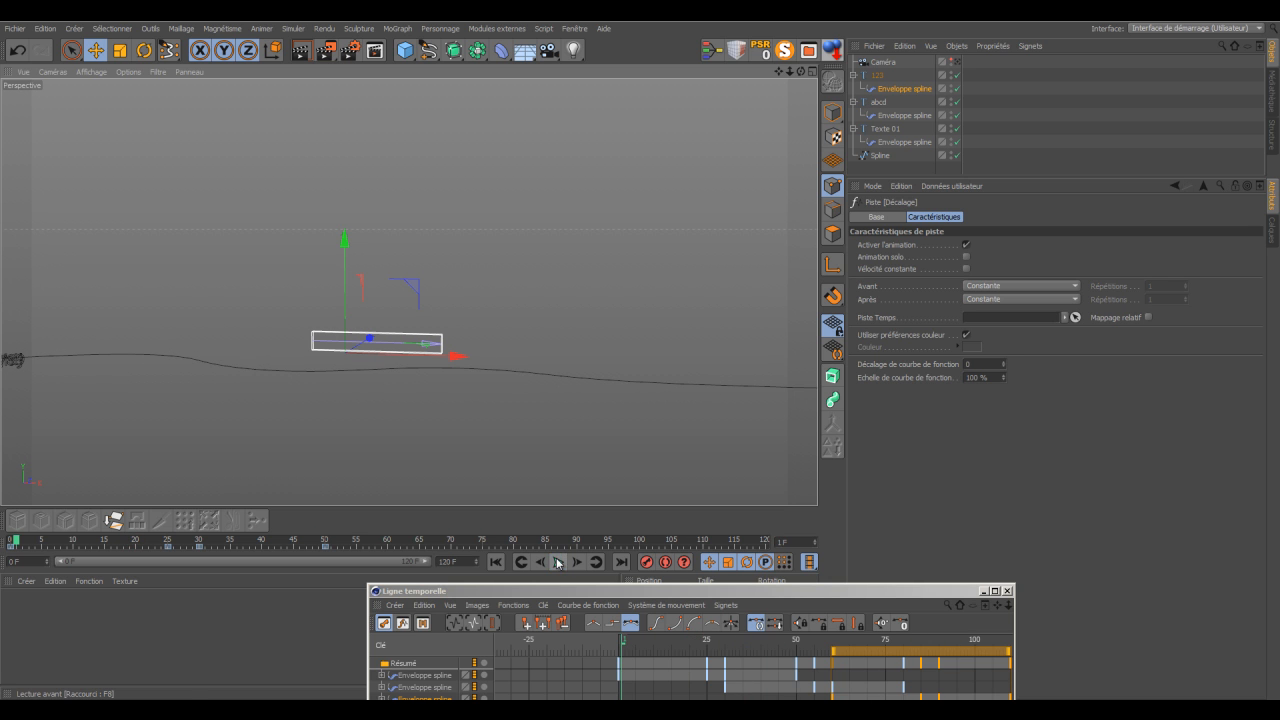
{"action": "left_click", "coordinate": [498, 563]}
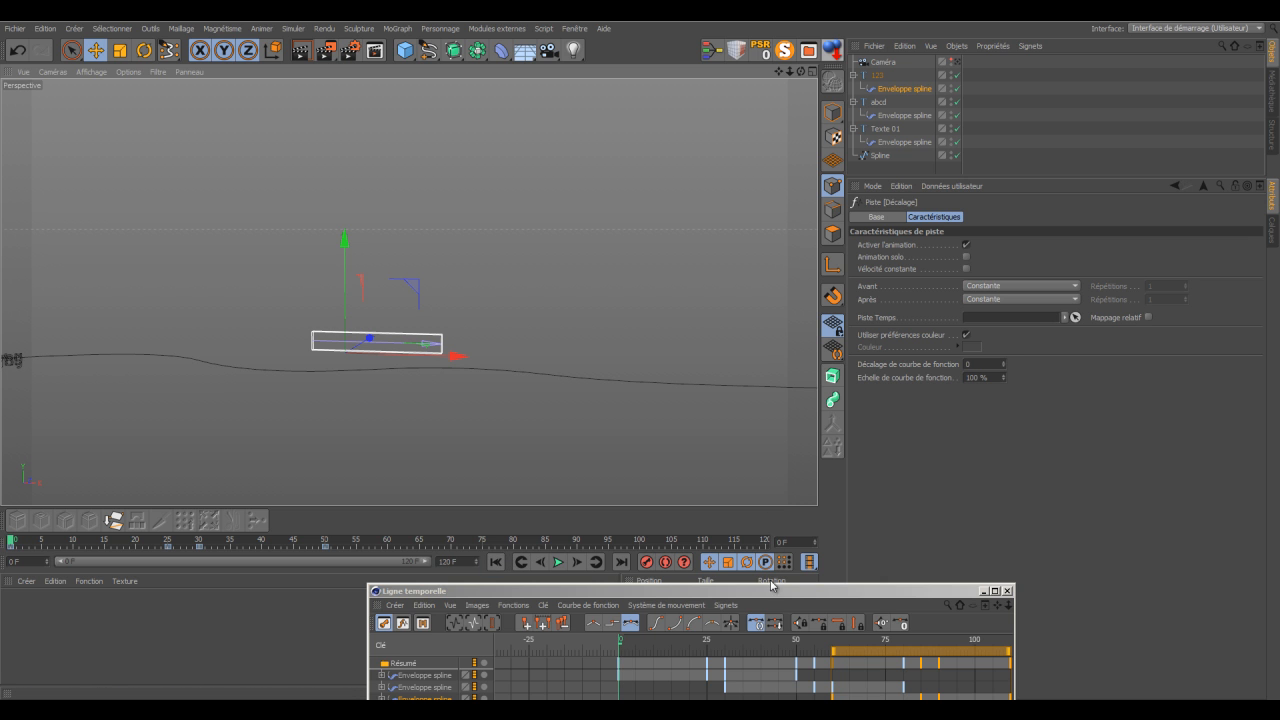
- Select the Spline, minimize the Ligne temporelle, and enable point-level animation recording with automatic keyframing
{"action": "left_click_drag", "start_coordinate": [770, 594], "coordinate": [741, 539]}
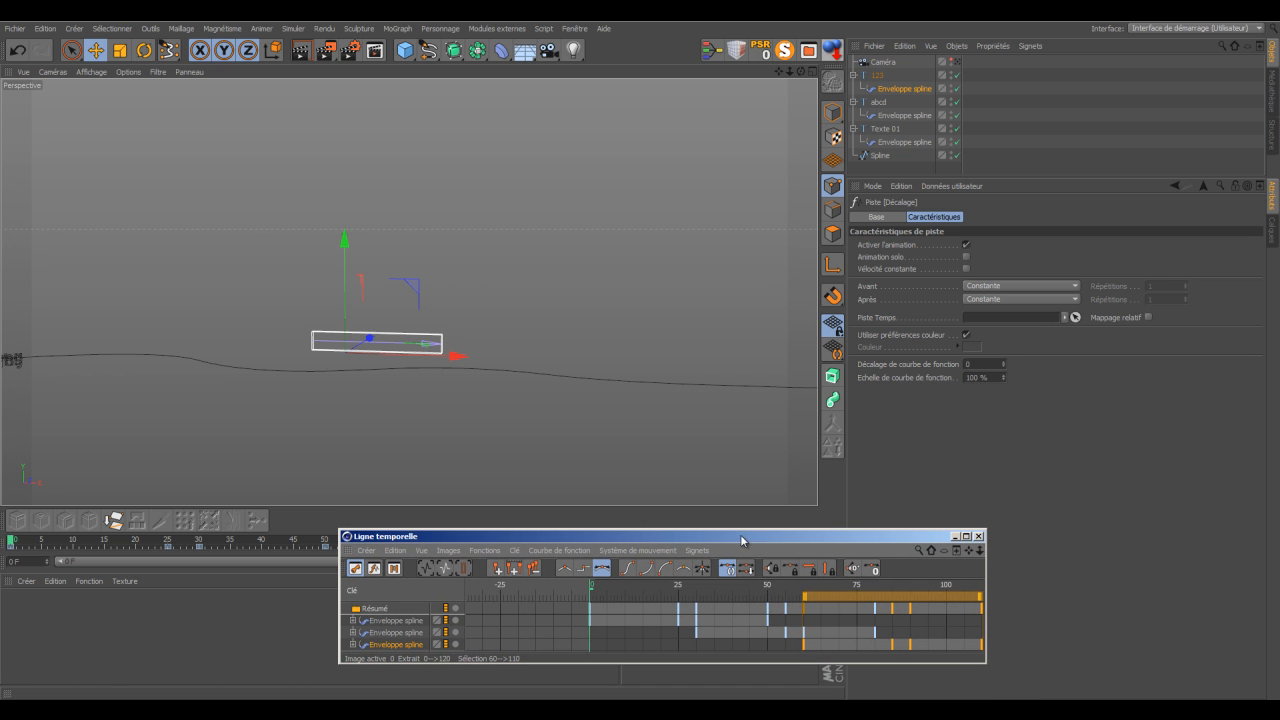
{"action": "left_click", "coordinate": [880, 156]}
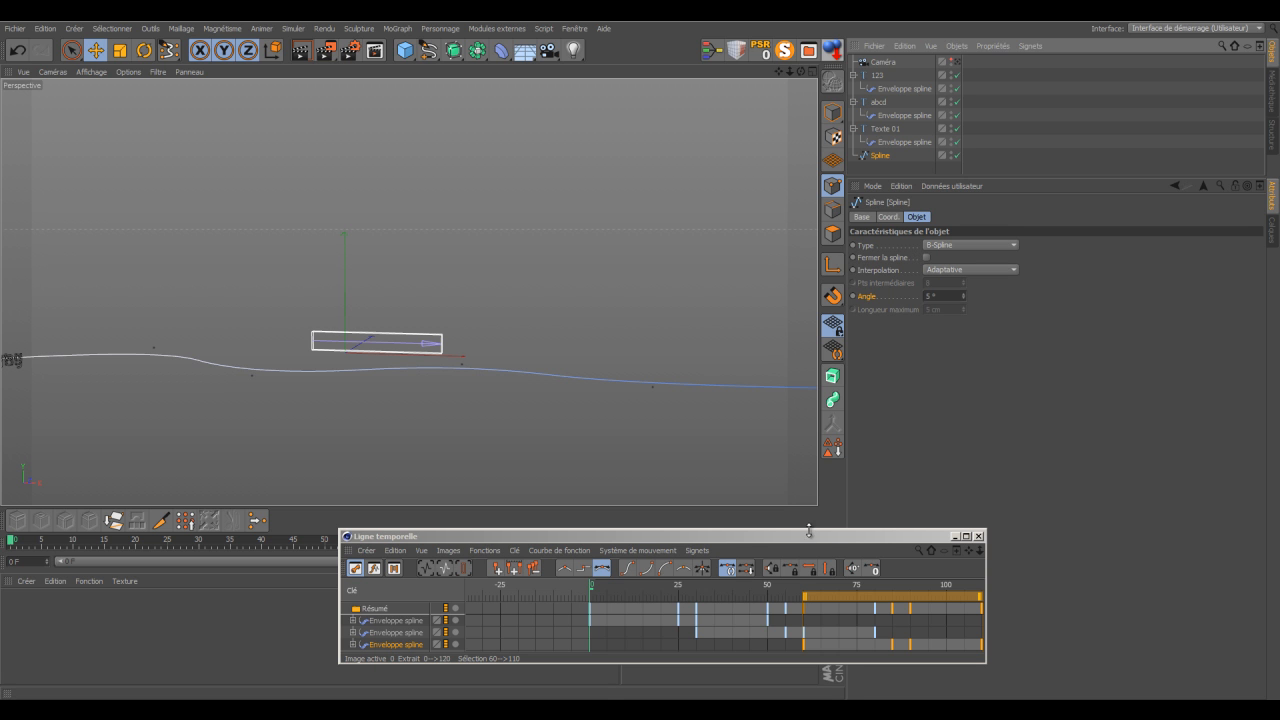
{"action": "left_click", "coordinate": [957, 538]}
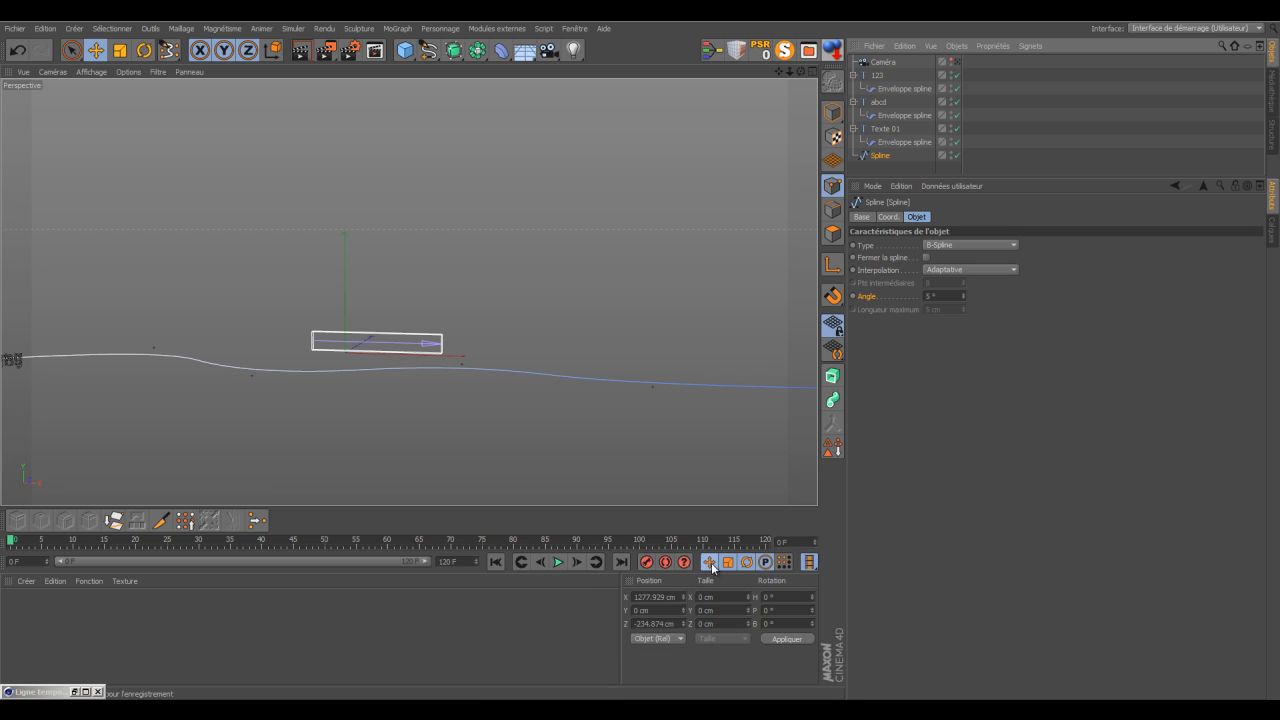
{"action": "left_click", "coordinate": [785, 563]}
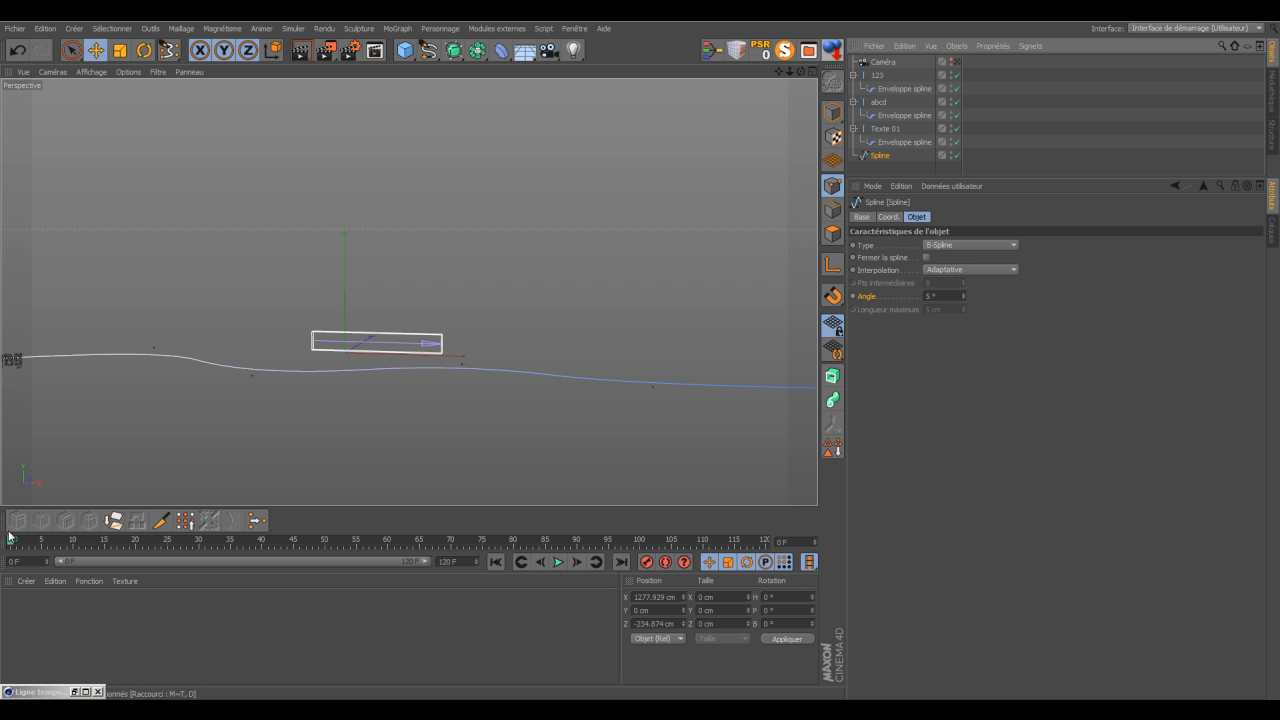
{"action": "left_click", "coordinate": [665, 562]}
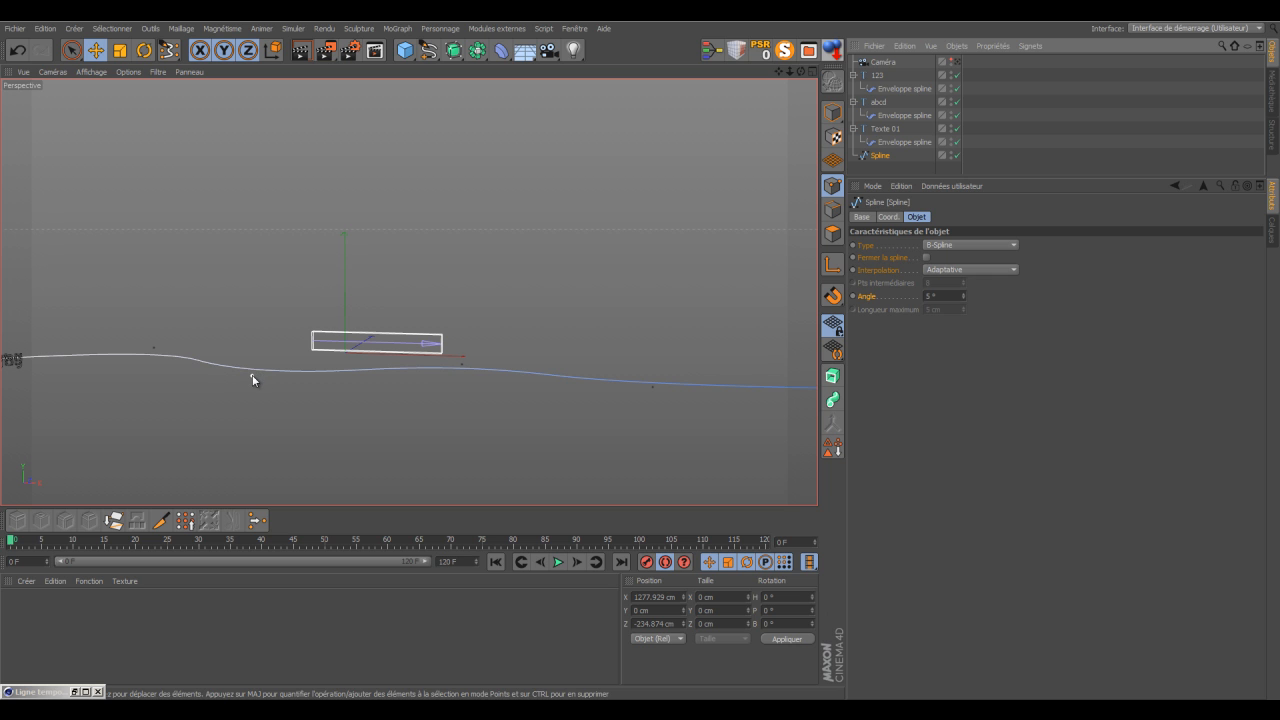
- Move the timeline to frame 20 and disable the Texte 01, abcd and 123 texts
{"action": "left_click_drag", "start_coordinate": [132, 541], "coordinate": [136, 541]}
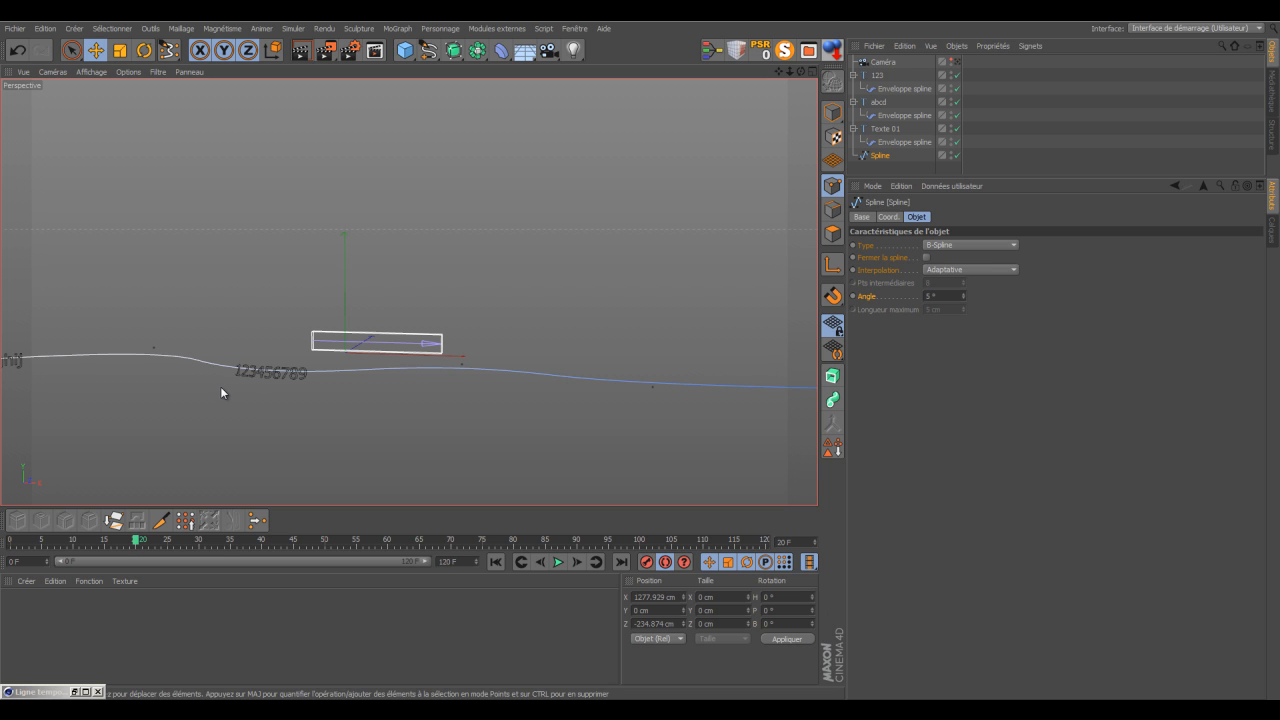
{"action": "left_click", "coordinate": [956, 128]}
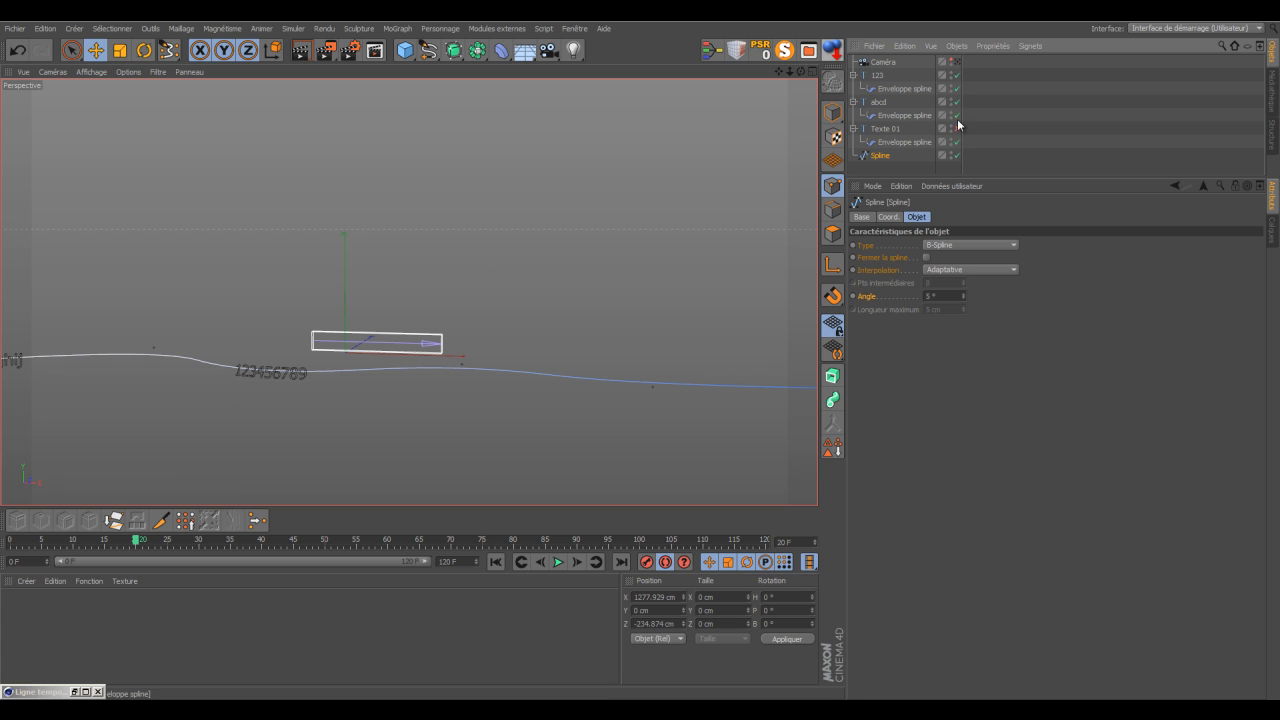
{"action": "left_click", "coordinate": [956, 101]}
{"action": "left_click", "coordinate": [956, 75]}
- Raise the spline point near X -124 cm to Y about 214 cm and lower the one near X 743 cm to about -140 cm
{"action": "left_click", "coordinate": [252, 378]}
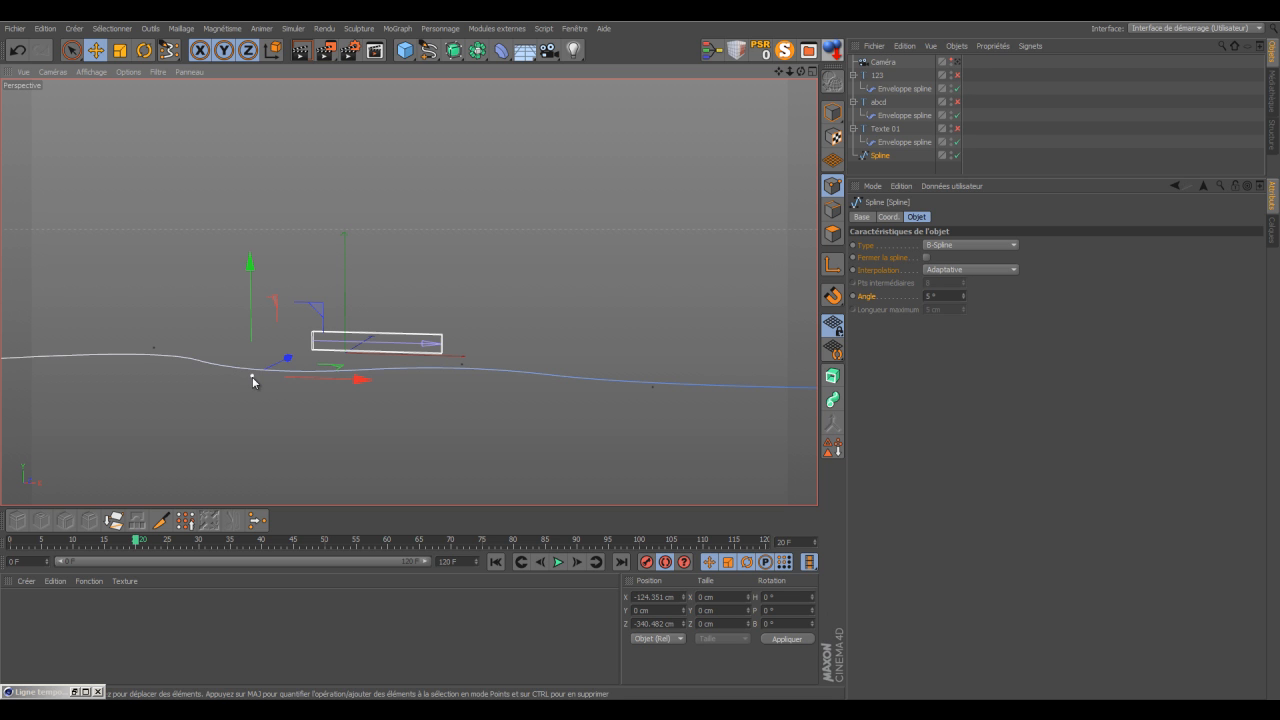
{"action": "left_click_drag", "start_coordinate": [253, 255], "coordinate": [271, 171]}
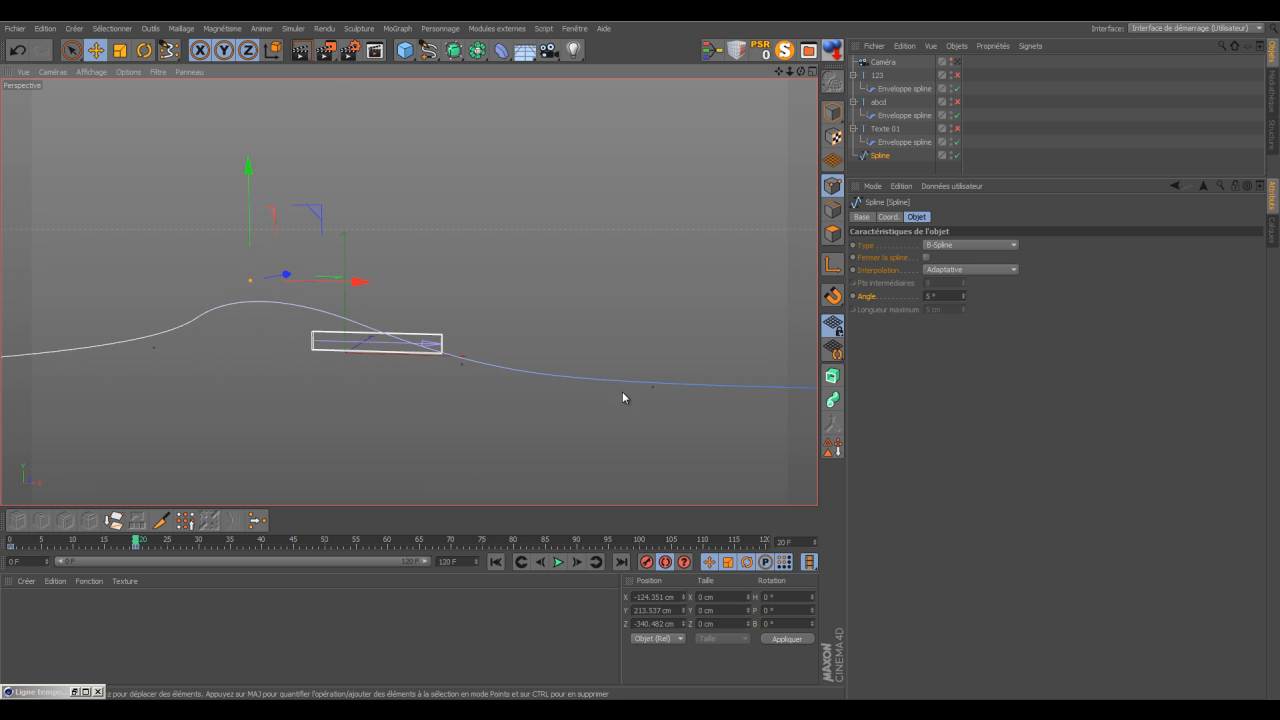
{"action": "left_click", "coordinate": [653, 387]}
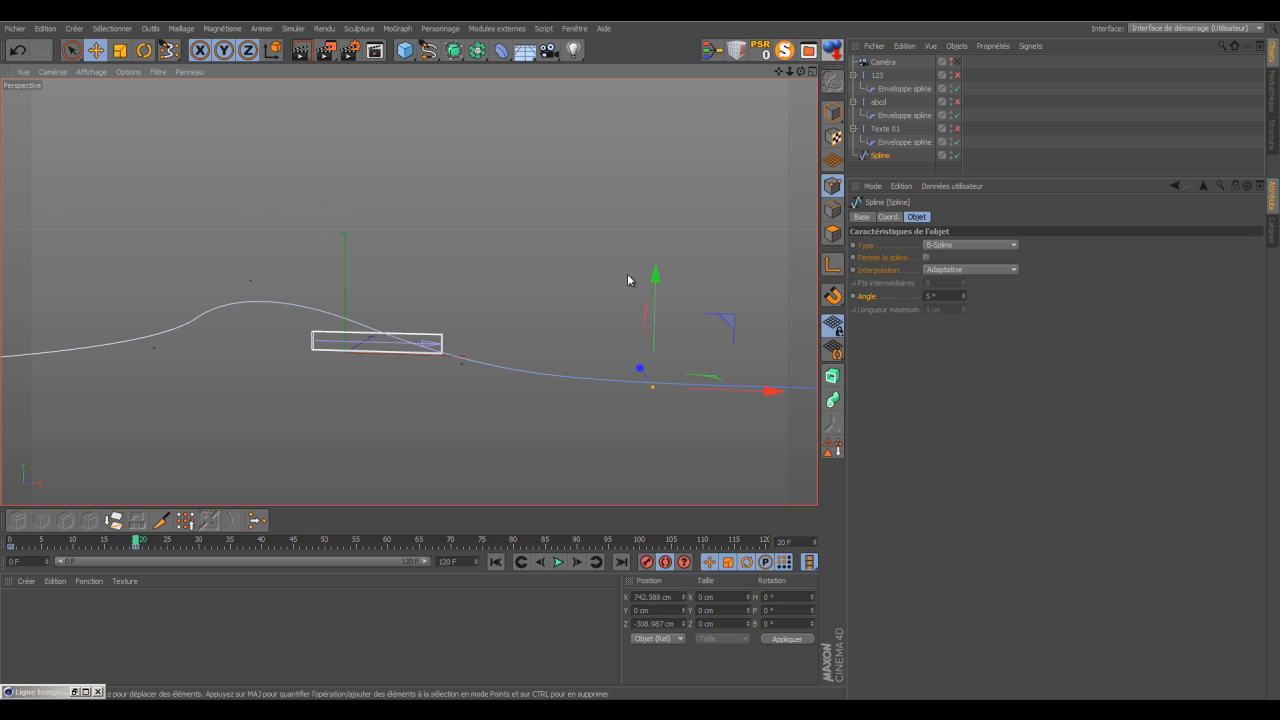
{"action": "left_click_drag", "start_coordinate": [655, 275], "coordinate": [655, 346]}
- At frame 45, reshape the spline by moving its points, bringing the one near X -545 cm to Z about 529 cm
{"action": "left_click", "coordinate": [293, 542]}
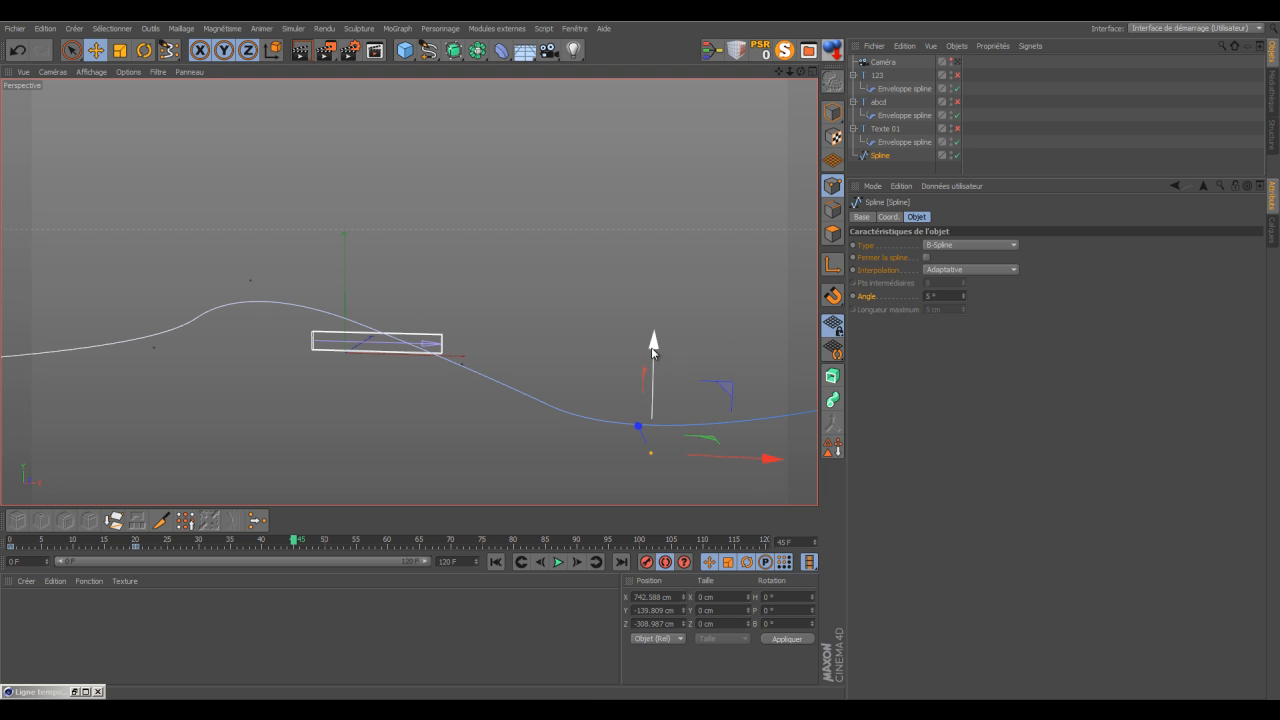
{"action": "left_click_drag", "start_coordinate": [639, 428], "coordinate": [415, 445]}
{"action": "left_click", "coordinate": [248, 285]}
{"action": "left_click_drag", "start_coordinate": [250, 166], "coordinate": [251, 282]}
{"action": "left_click", "coordinate": [154, 346]}
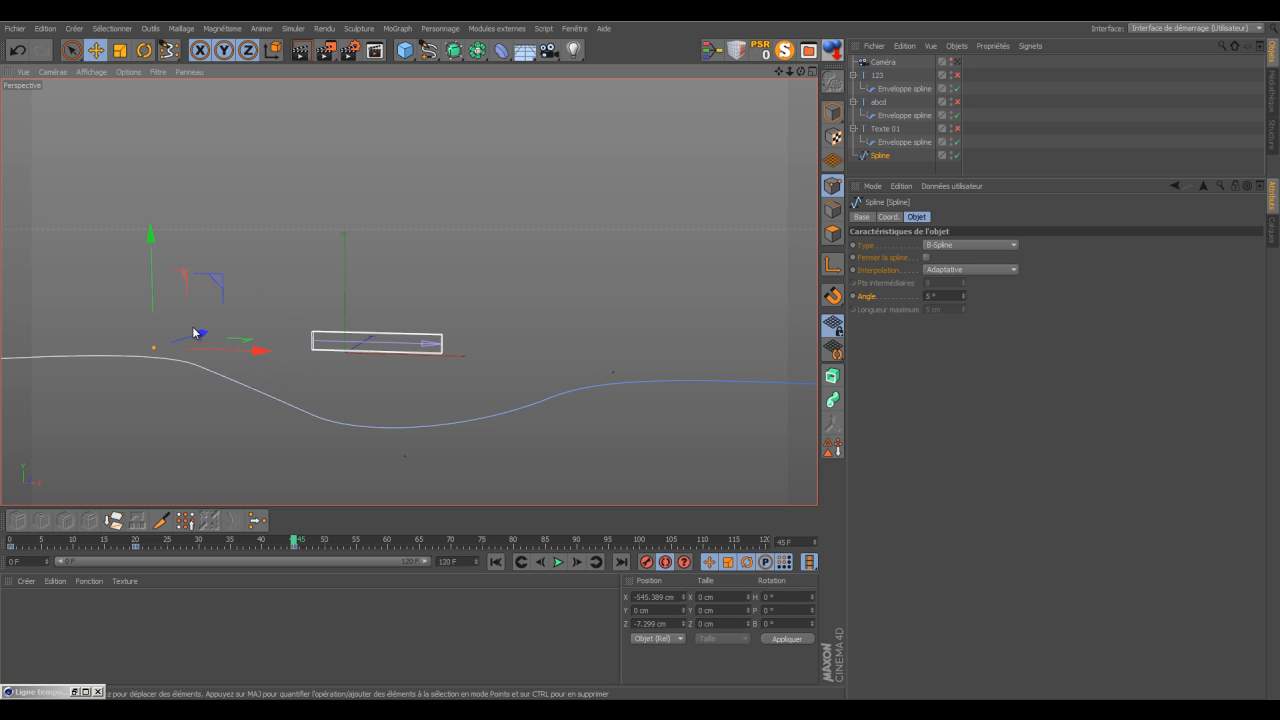
{"action": "left_click_drag", "start_coordinate": [200, 334], "coordinate": [265, 292]}
- At frame 66, reshape the spline again by moving four points, bringing the point at Z 528.714 cm to X about -1017 cm
{"action": "left_click_drag", "start_coordinate": [294, 541], "coordinate": [426, 542]}
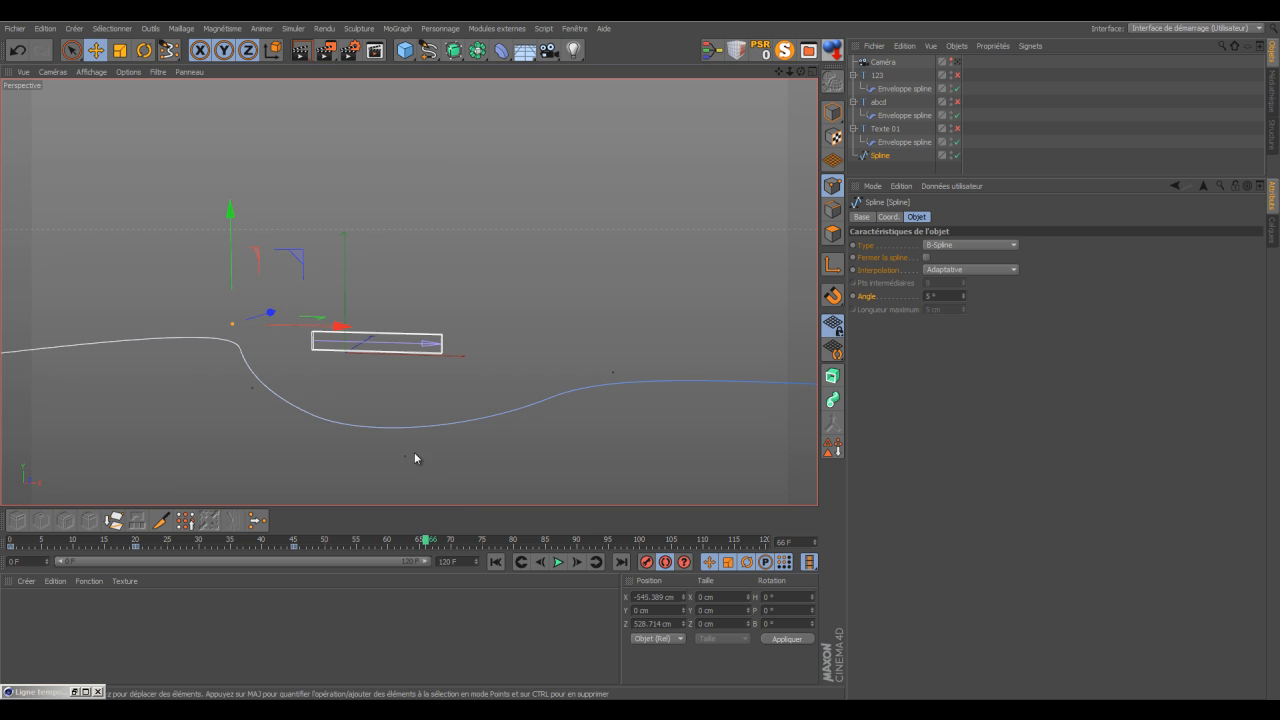
{"action": "left_click", "coordinate": [405, 428]}
{"action": "left_click_drag", "start_coordinate": [404, 345], "coordinate": [435, 239]}
{"action": "left_click", "coordinate": [611, 371]}
{"action": "left_click_drag", "start_coordinate": [618, 257], "coordinate": [618, 370]}
{"action": "left_click", "coordinate": [232, 336]}
{"action": "left_click_drag", "start_coordinate": [336, 327], "coordinate": [208, 318]}
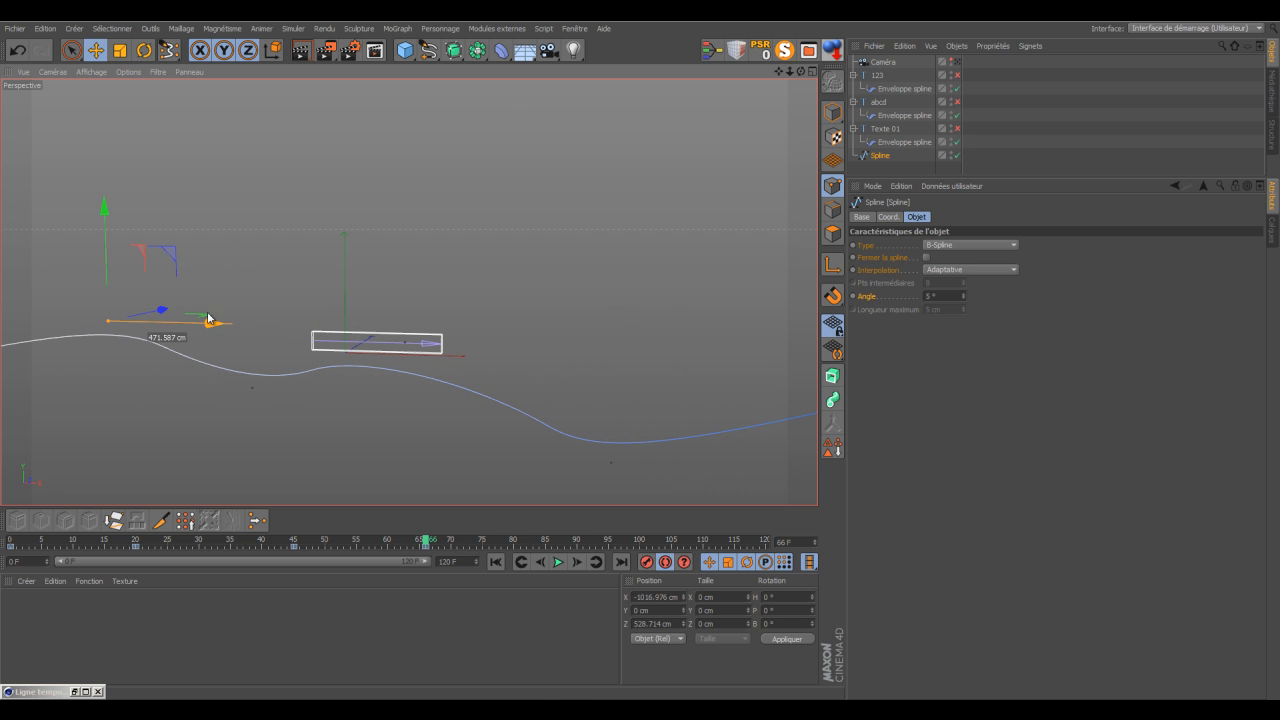
{"action": "left_click", "coordinate": [251, 385]}
{"action": "left_click_drag", "start_coordinate": [249, 276], "coordinate": [249, 342]}
- Return the timeline to frame 0 and re-enable the Texte 01, abcd and 123 texts
{"action": "left_click", "coordinate": [497, 563]}
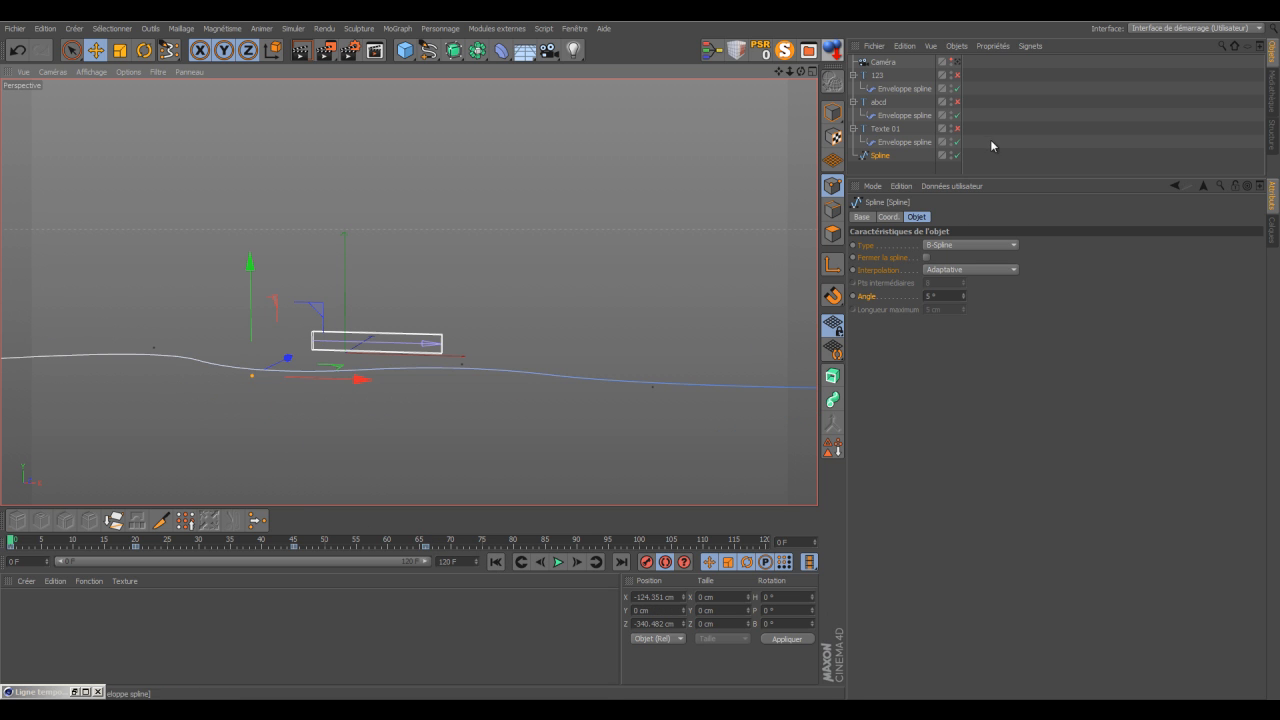
{"action": "left_click", "coordinate": [957, 128]}
{"action": "left_click", "coordinate": [957, 75]}
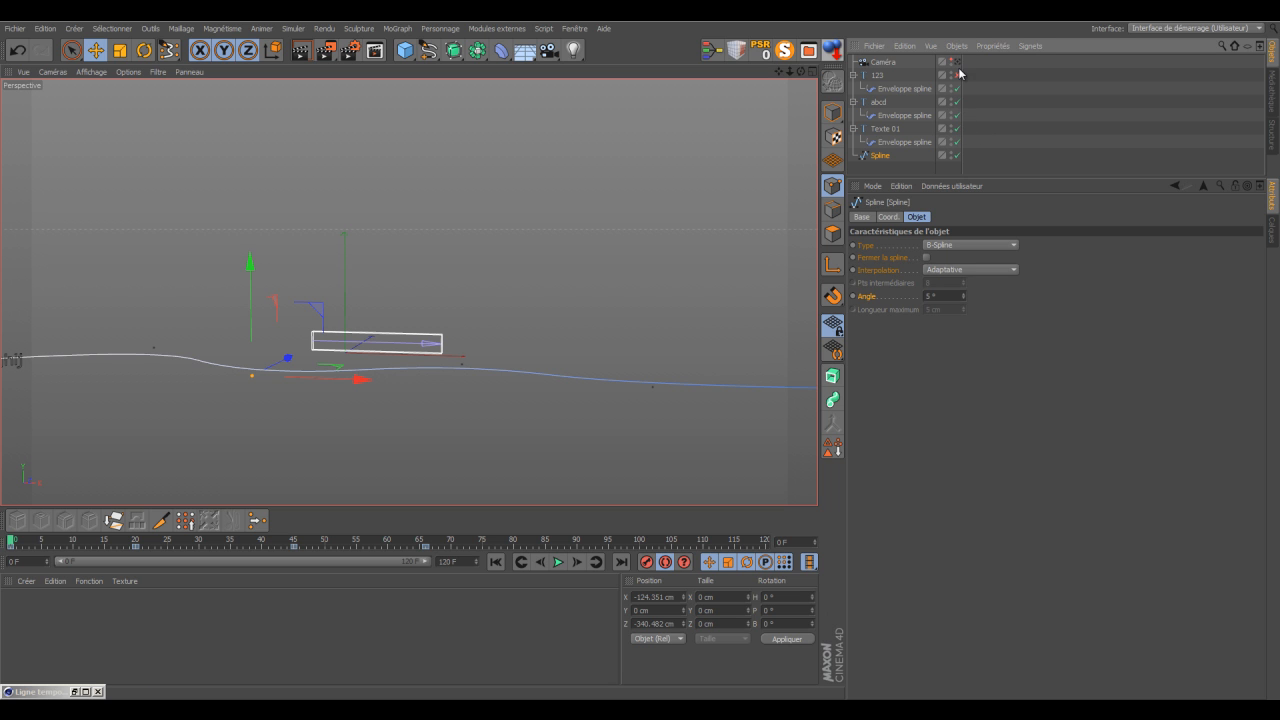
- Play back the texts moving along the animated spline and return the timeline to frame 0
{"action": "left_click", "coordinate": [558, 562]}
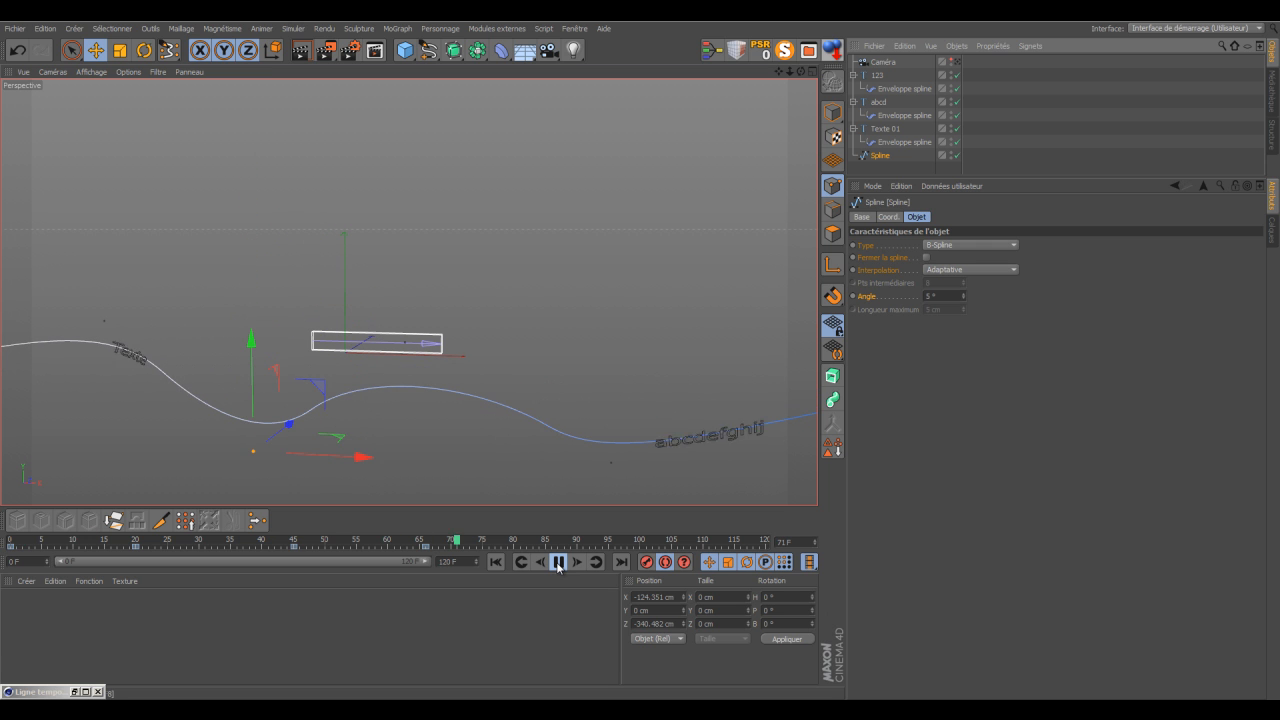
{"action": "left_click", "coordinate": [558, 562]}
{"action": "left_click", "coordinate": [496, 562]}
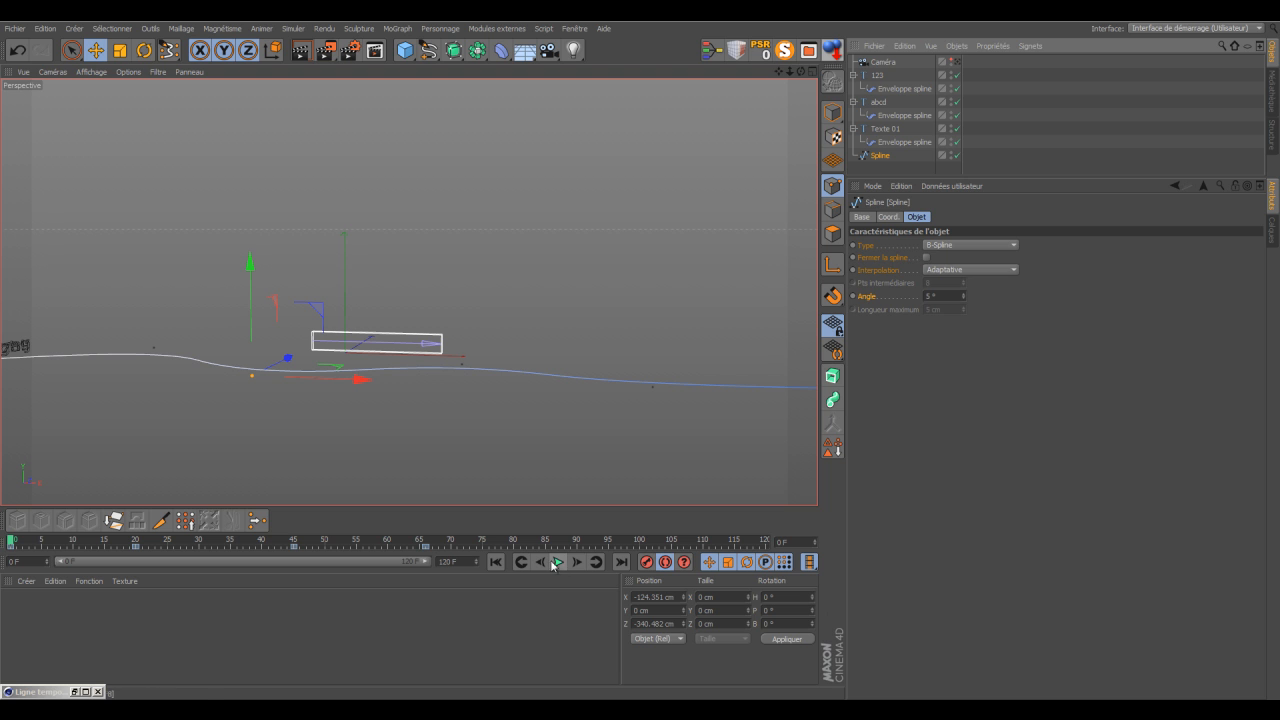
{"action": "left_click", "coordinate": [496, 564]}
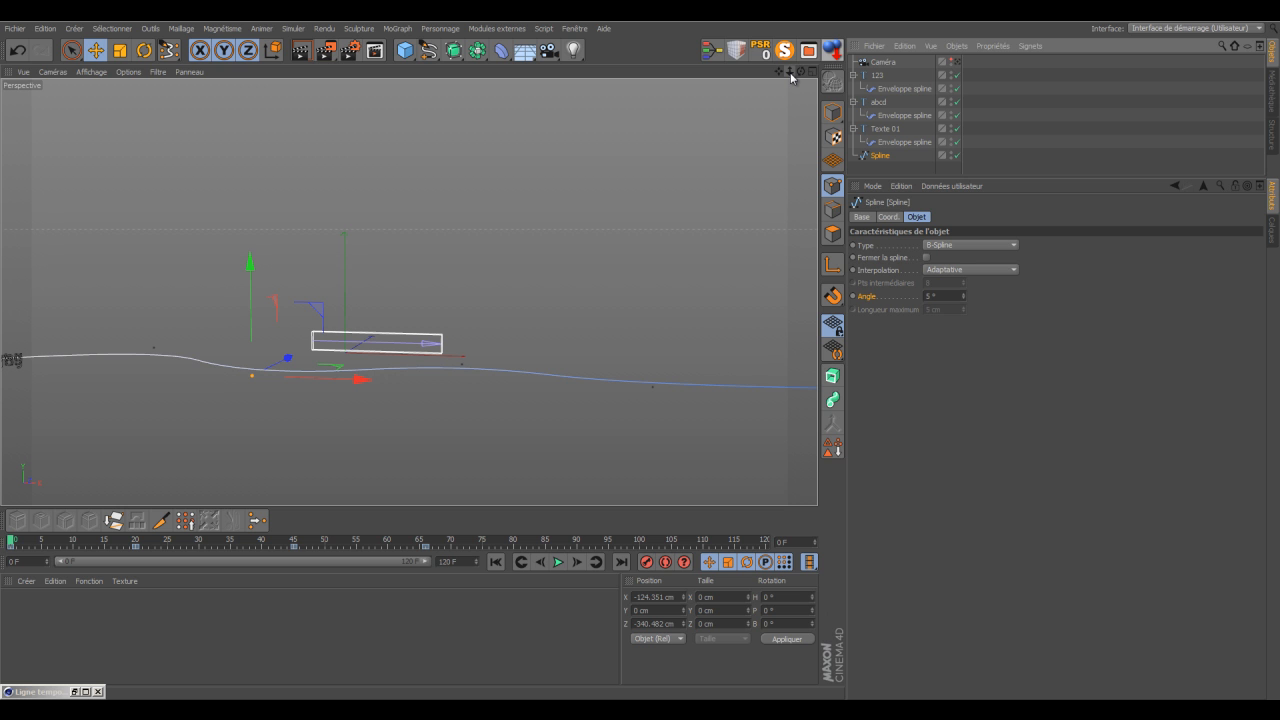
{"action": "scroll", "coordinate": [640, 358], "scroll_direction": "down", "scroll_amount": 5}
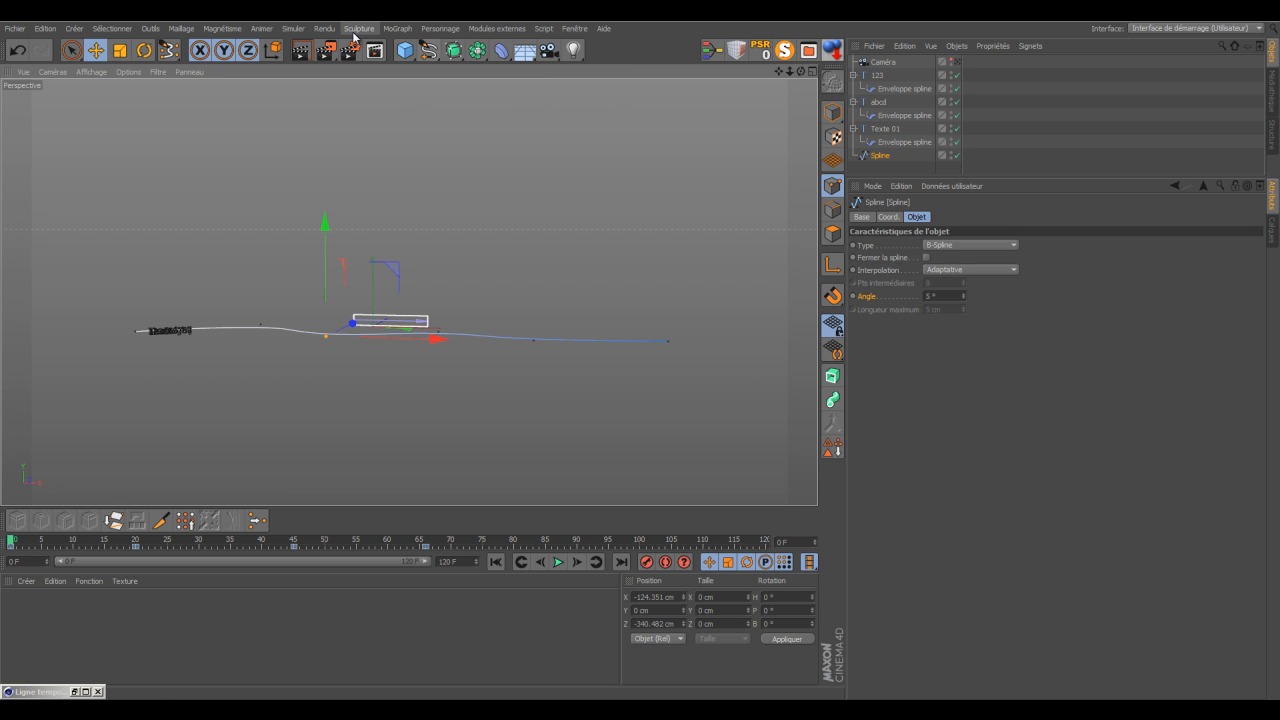
{"action": "left_click", "coordinate": [398, 29]}
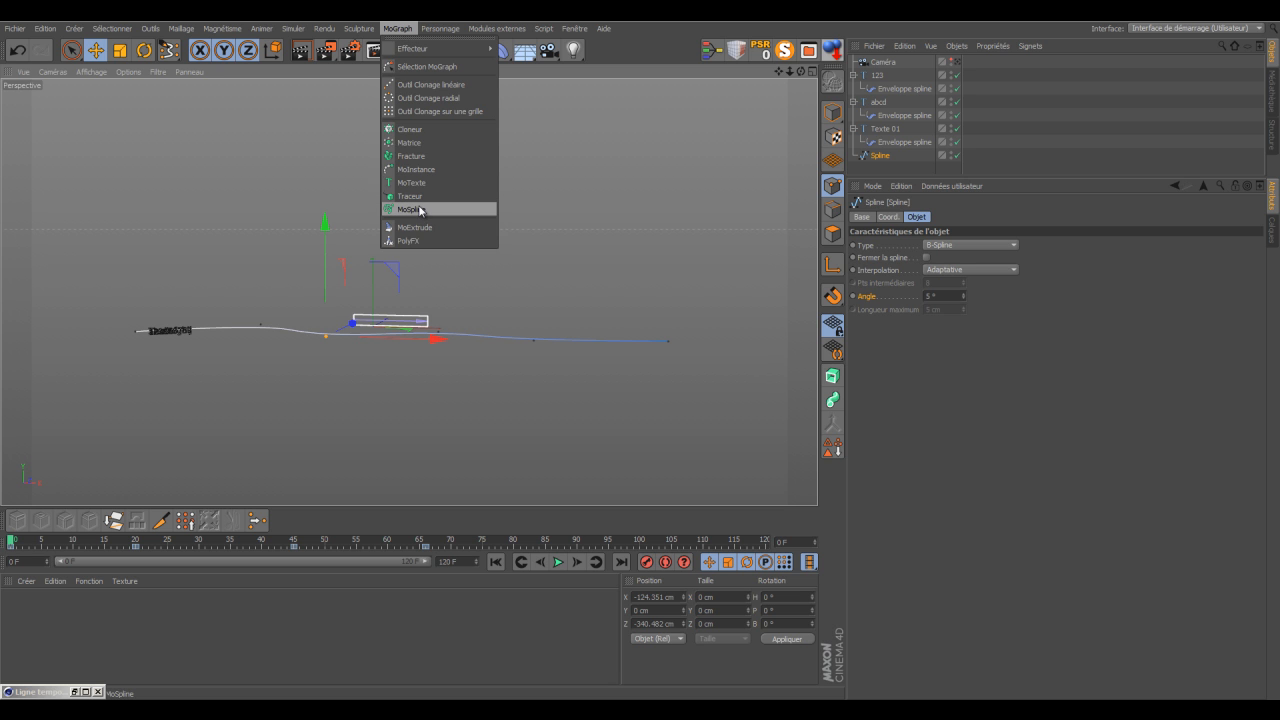
{"action": "left_click", "coordinate": [604, 28]}
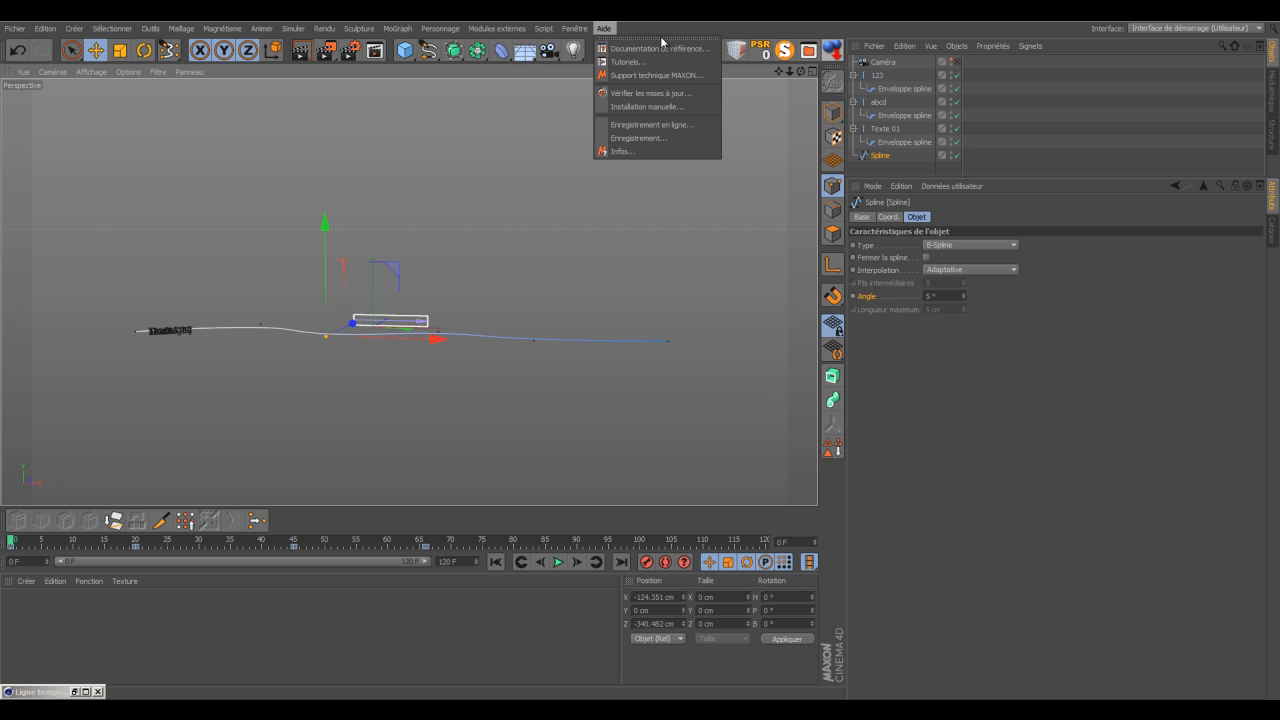
{"action": "left_click", "coordinate": [665, 25]}
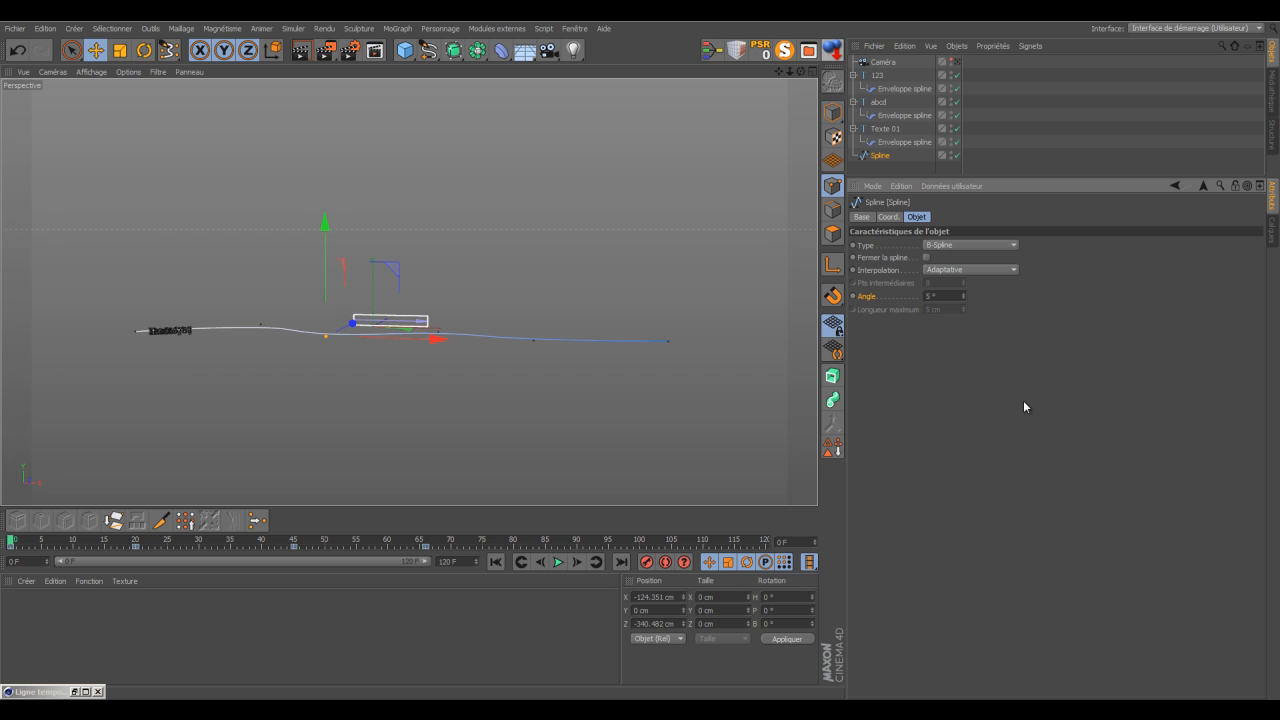